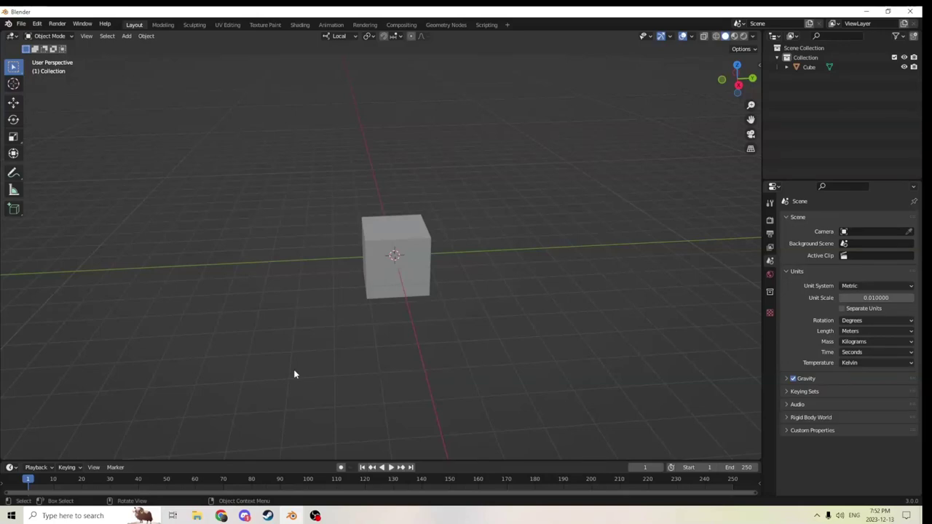
middle_drag(293, 374, 291, 337)
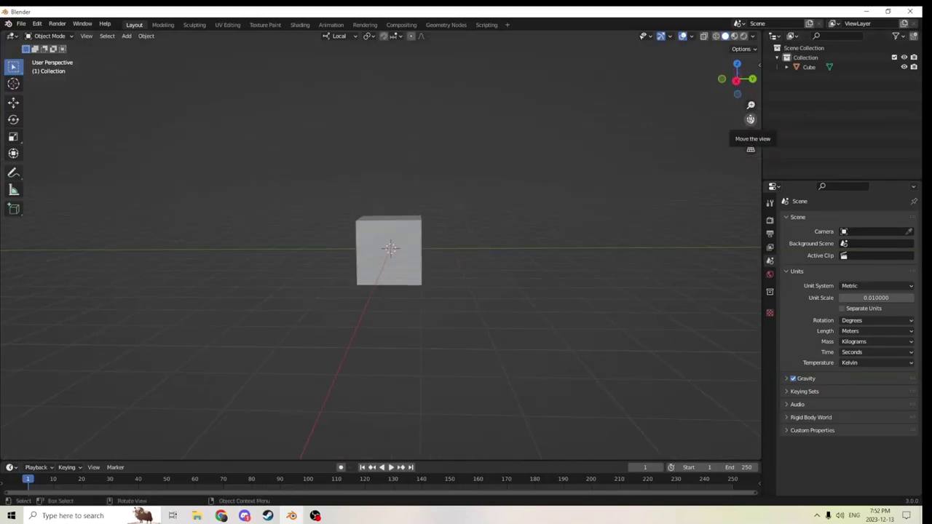
middle_drag(708, 119, 362, 107)
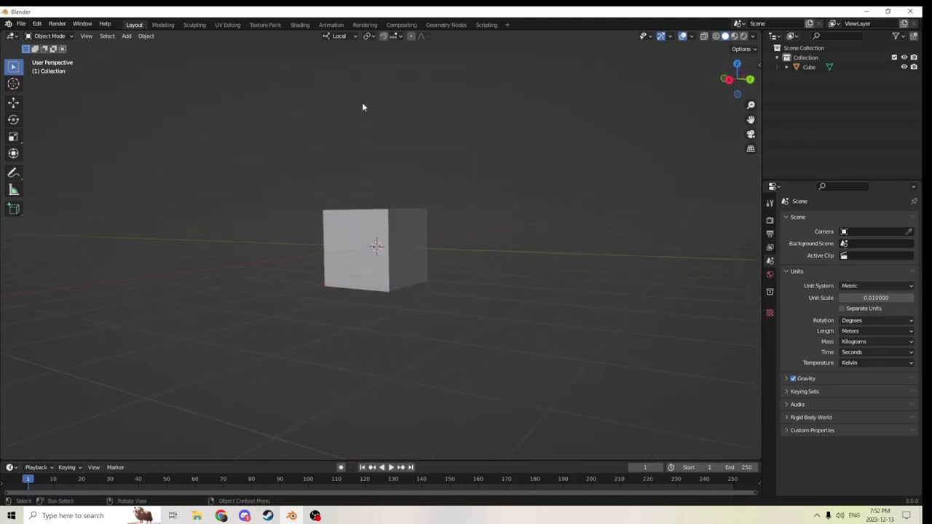
middle_drag(583, 132, 533, 157)
scroll(576, 145, up, 3)
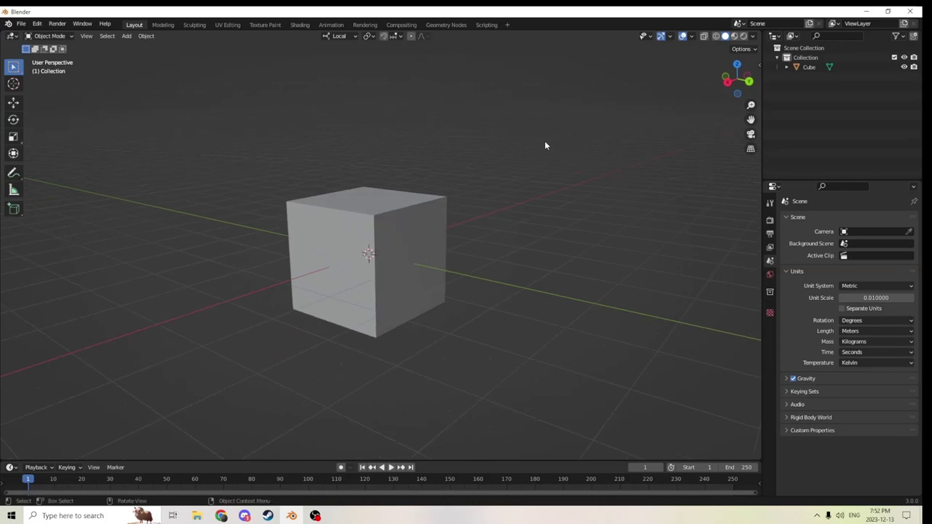
middle_drag(511, 163, 446, 143)
click(355, 37)
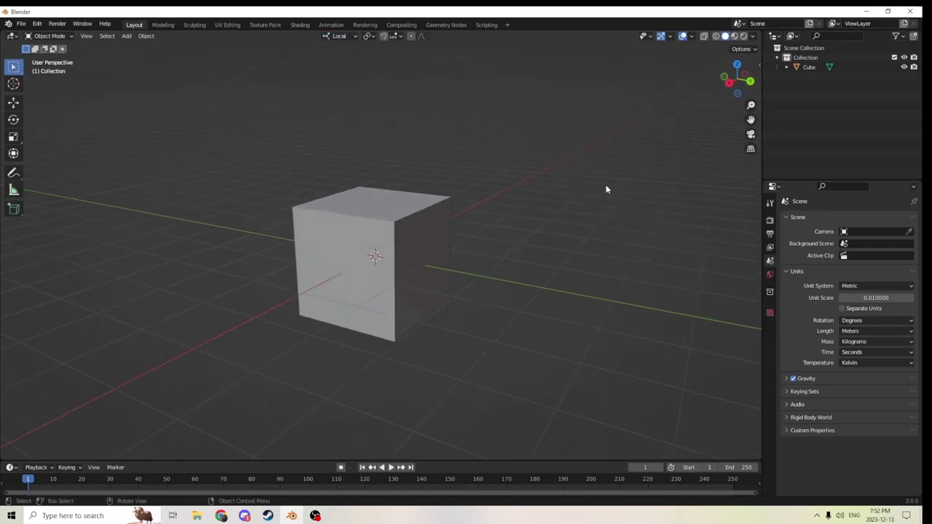
mouse_move(446, 222)
middle_down()
mouse_move(418, 224)
mouse_move(474, 212)
mouse_move(449, 214)
middle_up()
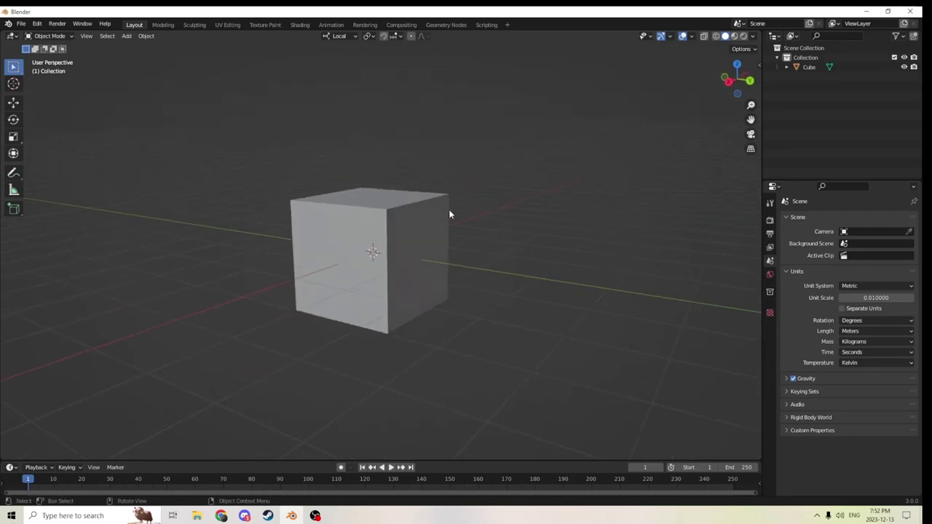
Bevel all edges of the cube with 3 segments and a width of about 0.000757 m.
click(402, 225)
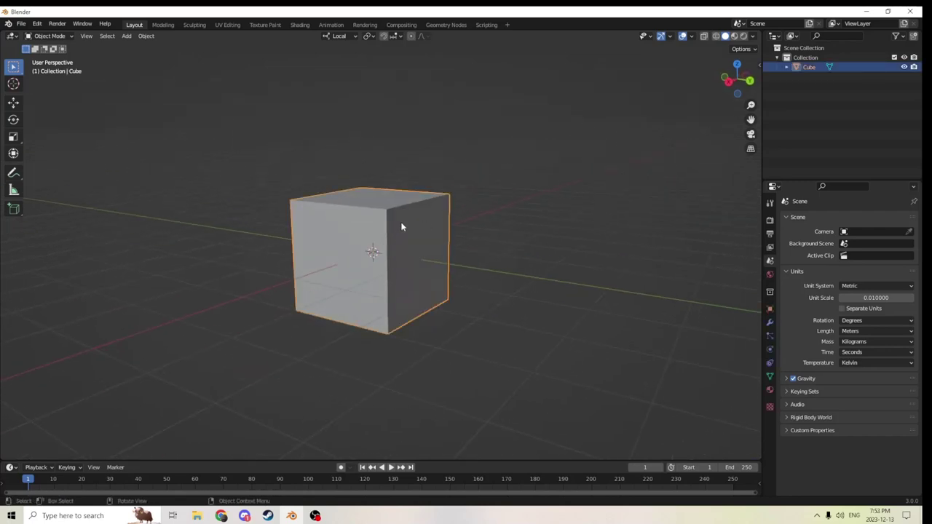
key(Tab)
middle_drag(400, 222, 400, 232)
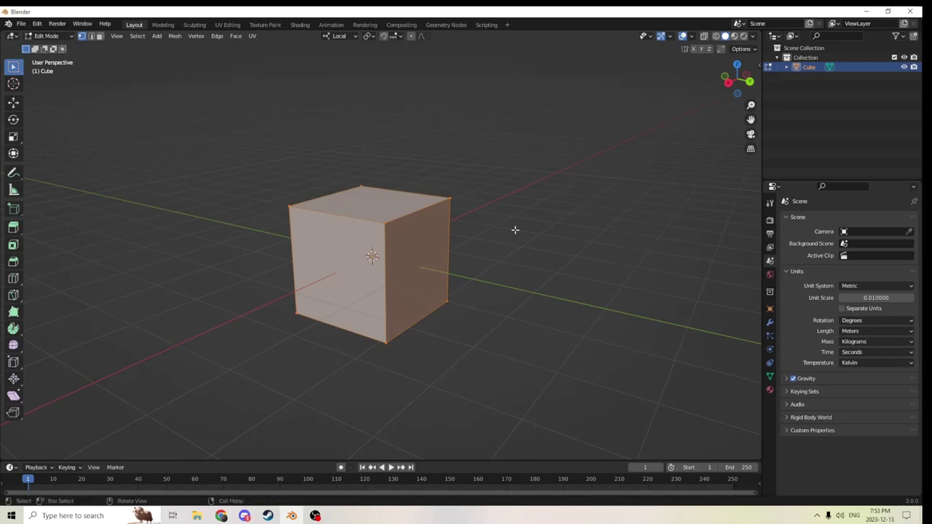
key(Tab)
key(Tab)
key(ctrl+b)
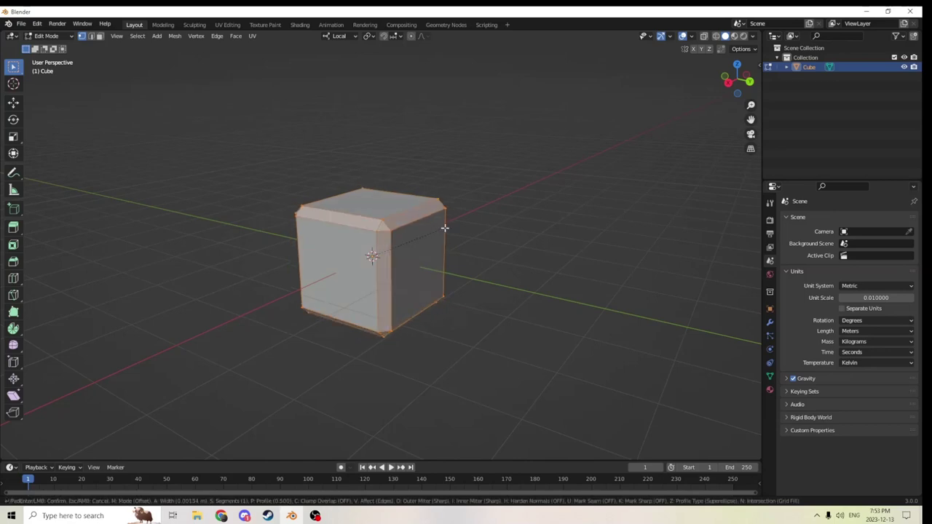
scroll(444, 228, up, 2)
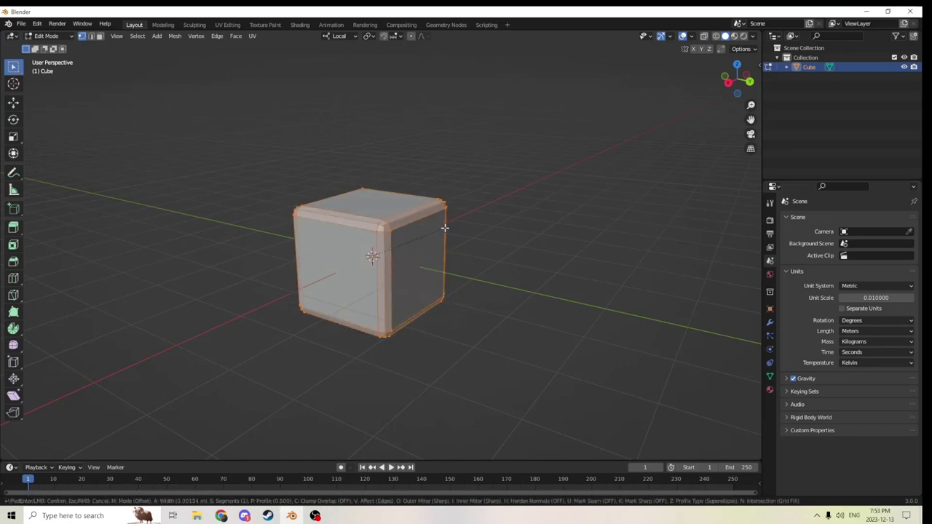
scroll(445, 228, up, 1)
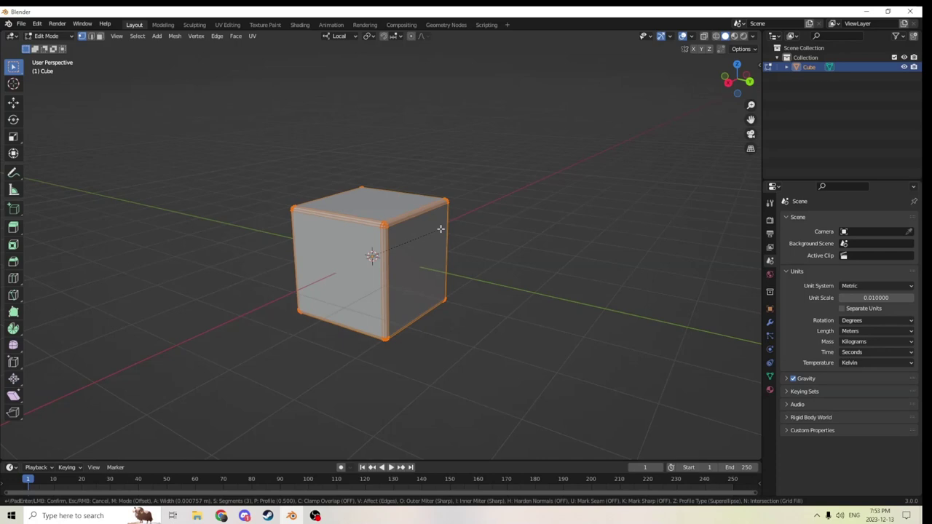
click(441, 229)
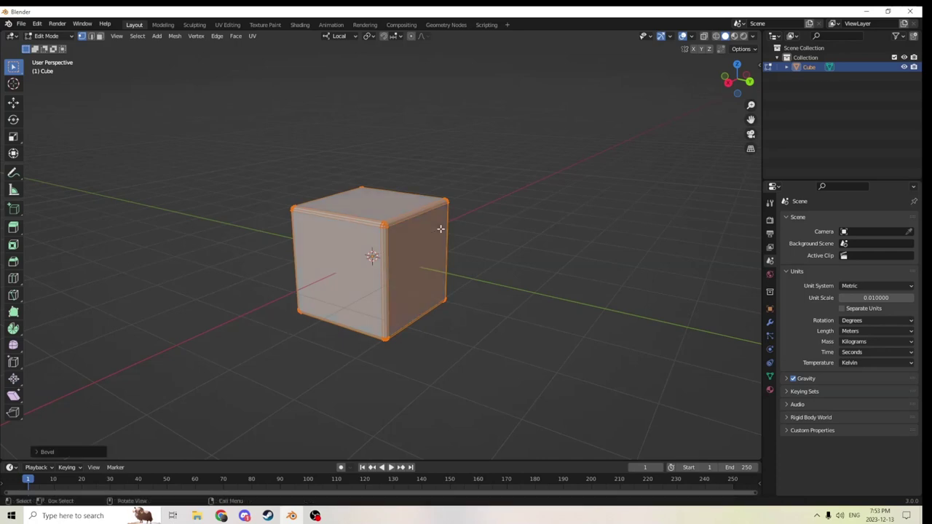
middle_drag(441, 229, 464, 243)
key(Tab)
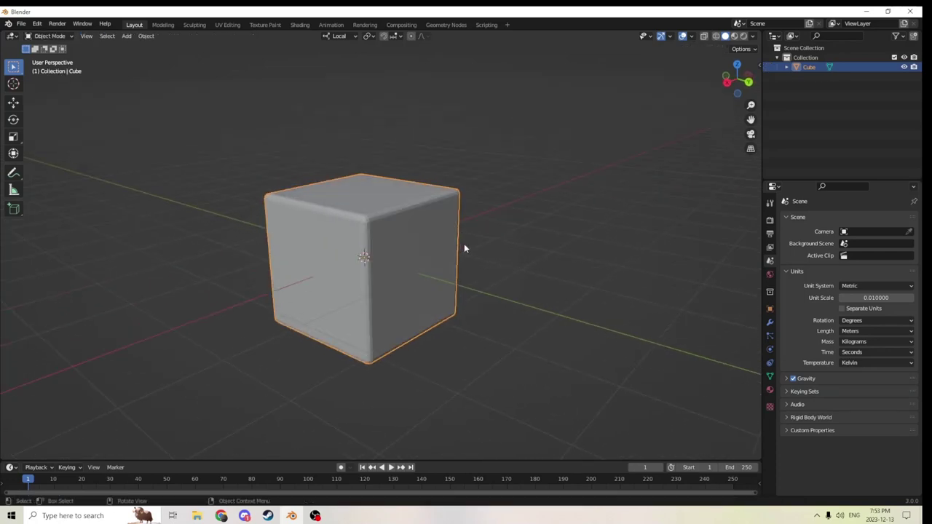
click(579, 241)
Add a second cube mesh and raise it along Z so that it overlaps the upper part of the bevelled cube.
mouse_move(579, 241)
middle_down()
mouse_move(622, 234)
mouse_move(568, 245)
middle_up()
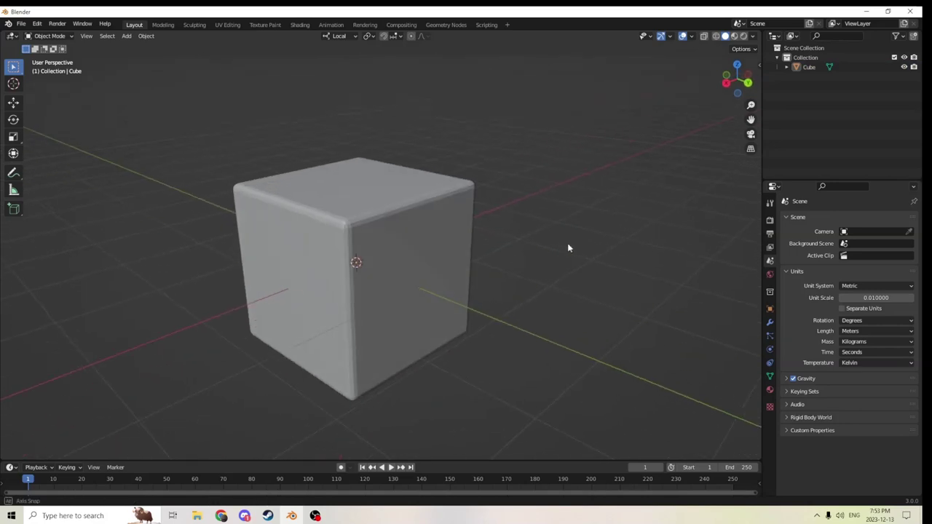
key(shift+a)
mouse_move(515, 232)
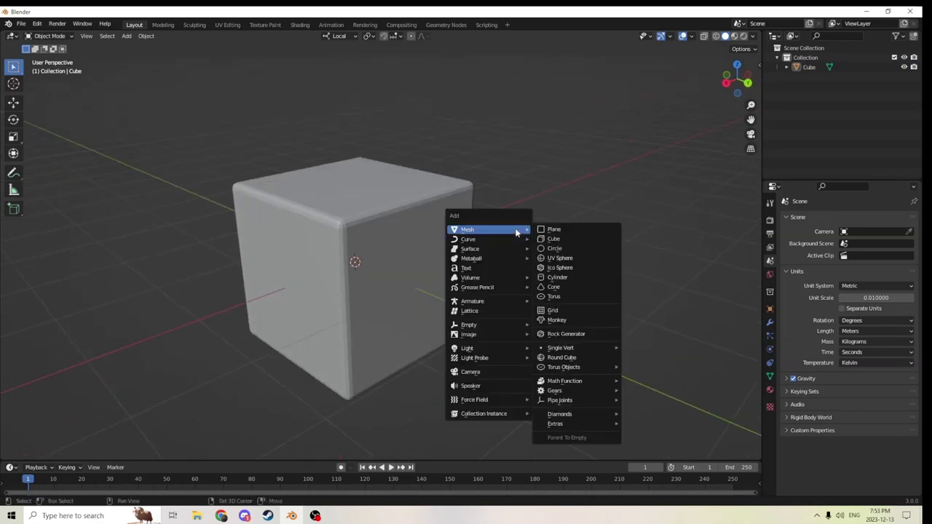
click(566, 239)
mouse_move(566, 242)
middle_down()
mouse_move(560, 225)
mouse_move(552, 233)
middle_up()
click(13, 103)
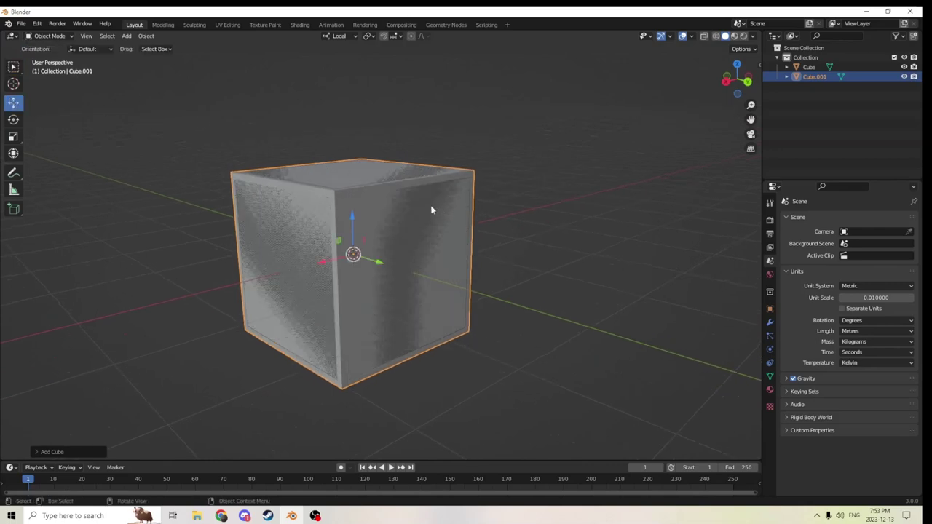
mouse_move(430, 208)
middle_down()
mouse_move(402, 215)
mouse_move(503, 235)
middle_up()
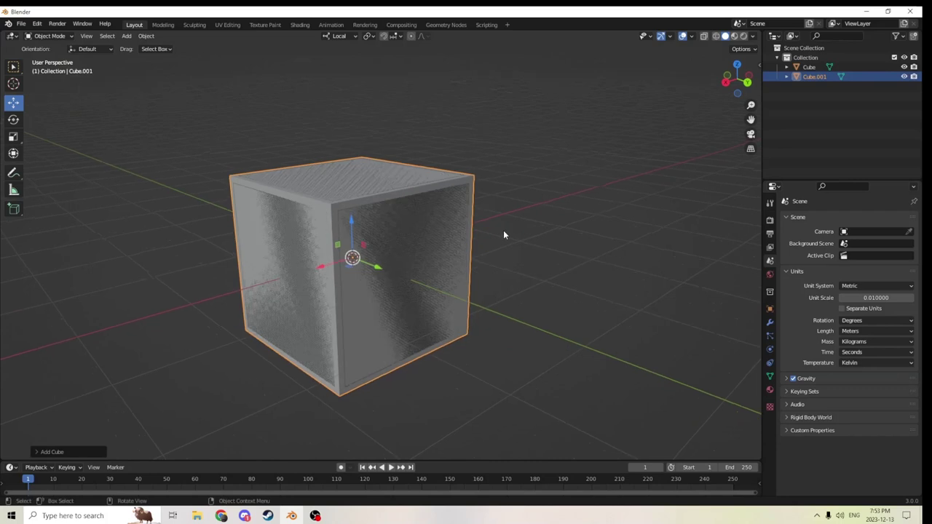
drag(351, 223, 351, 109)
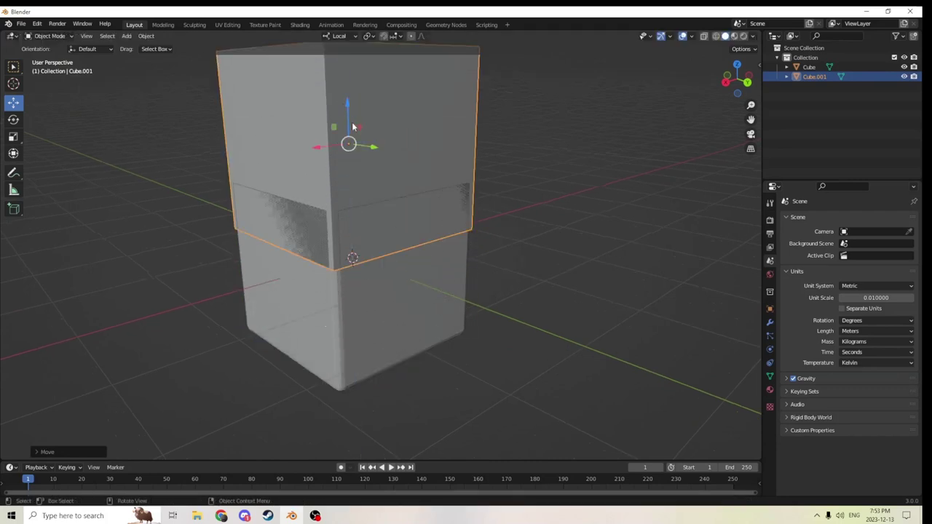
Scale the second cube down along X into a narrow upright slab.
middle_drag(386, 138, 40, 116)
click(13, 137)
middle_drag(109, 135, 284, 141)
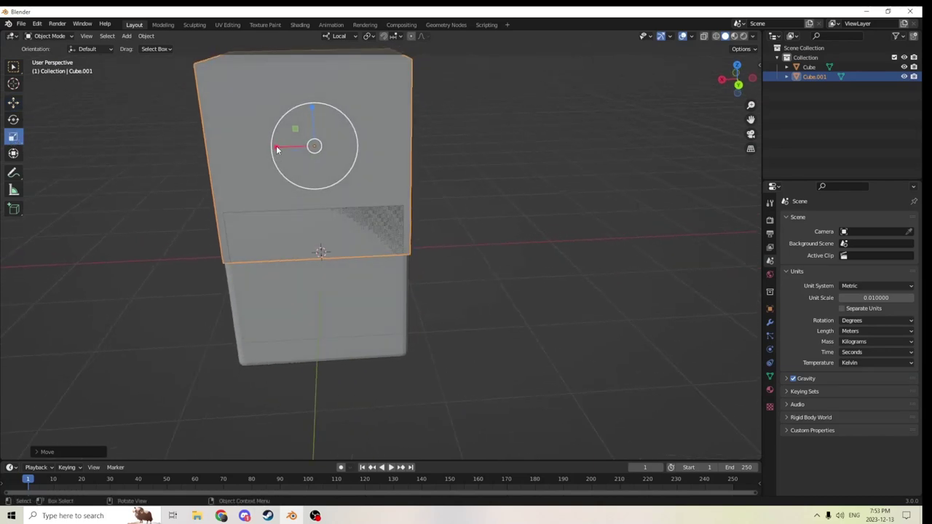
mouse_move(279, 149)
mouse_down()
mouse_move(302, 142)
mouse_move(276, 149)
mouse_move(291, 147)
mouse_up()
middle_drag(292, 147, 324, 112)
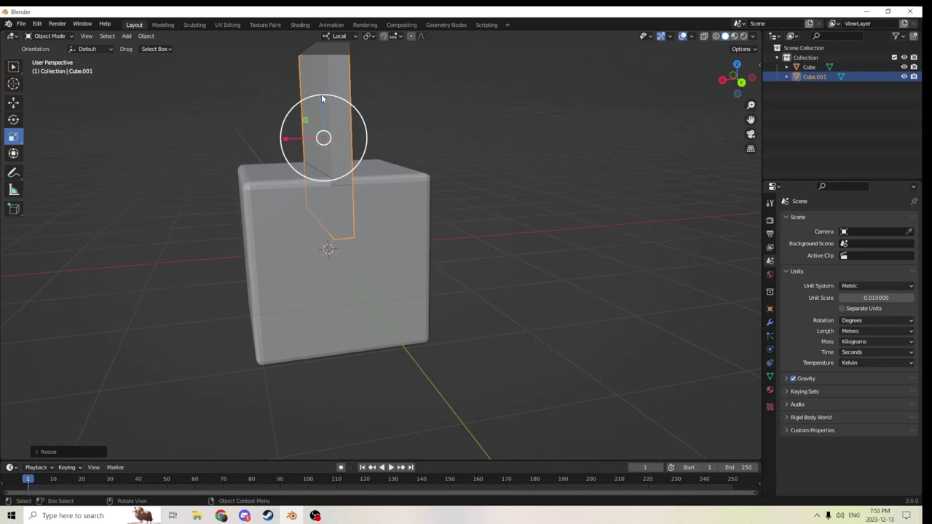
Shorten the slab along Z until its base sits near the bevelled cube's top, and thicken it slightly along X.
drag(323, 96, 321, 125)
right_click(322, 111)
middle_drag(321, 125, 277, 151)
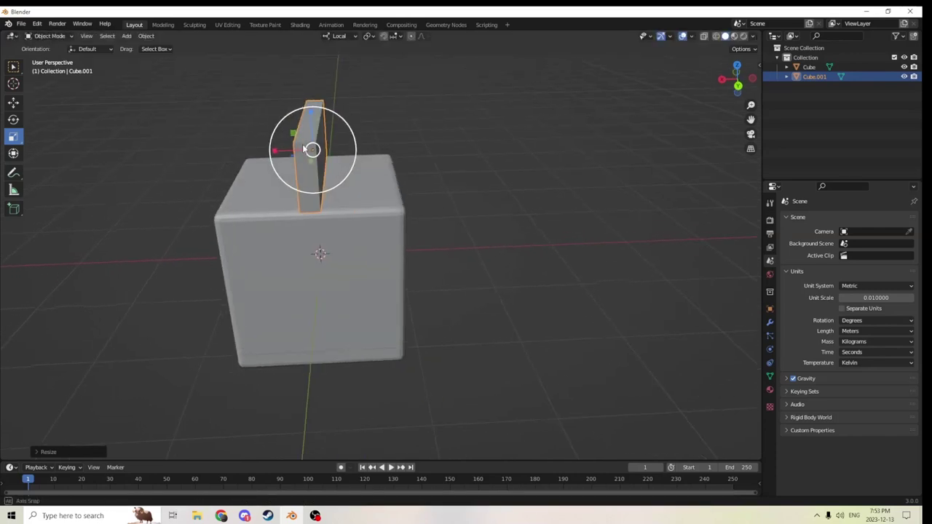
drag(273, 150, 255, 146)
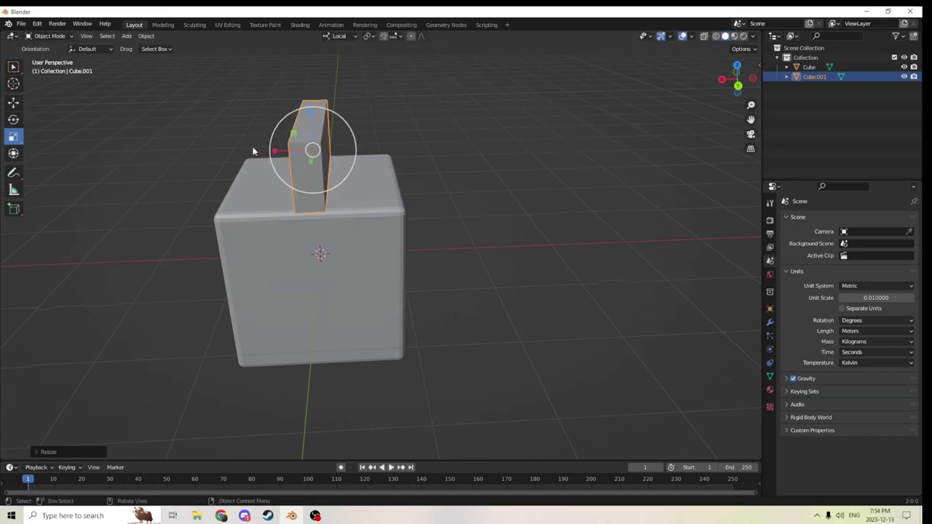
middle_drag(254, 146, 281, 150)
drag(279, 153, 270, 154)
middle_drag(270, 154, 276, 142)
Shift the slab's upper long edge on the positive X side slightly inward along X, giving that face a slope.
key(Tab)
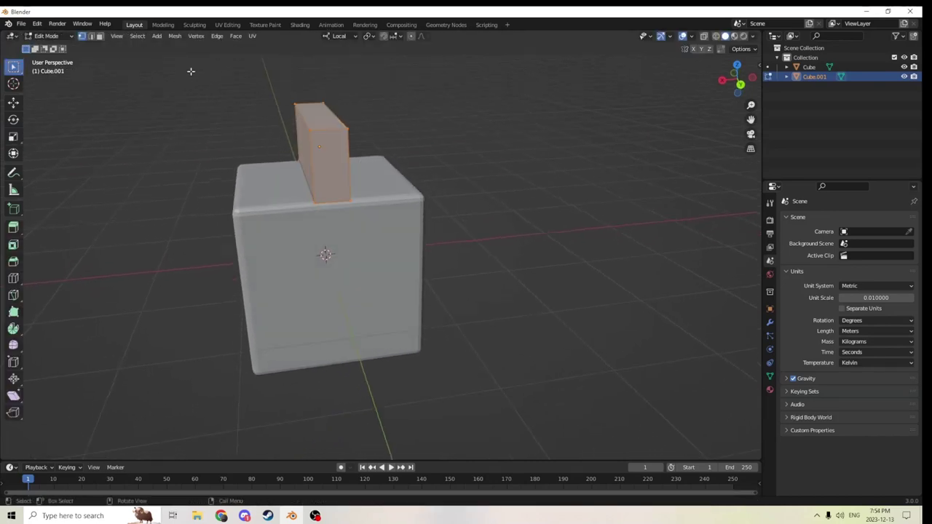
click(91, 36)
click(268, 122)
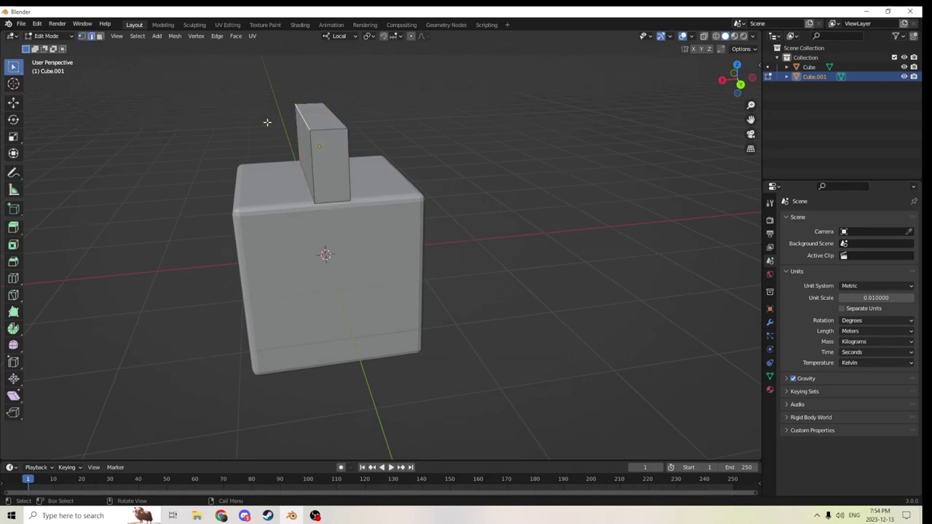
click(14, 104)
drag(259, 118, 269, 118)
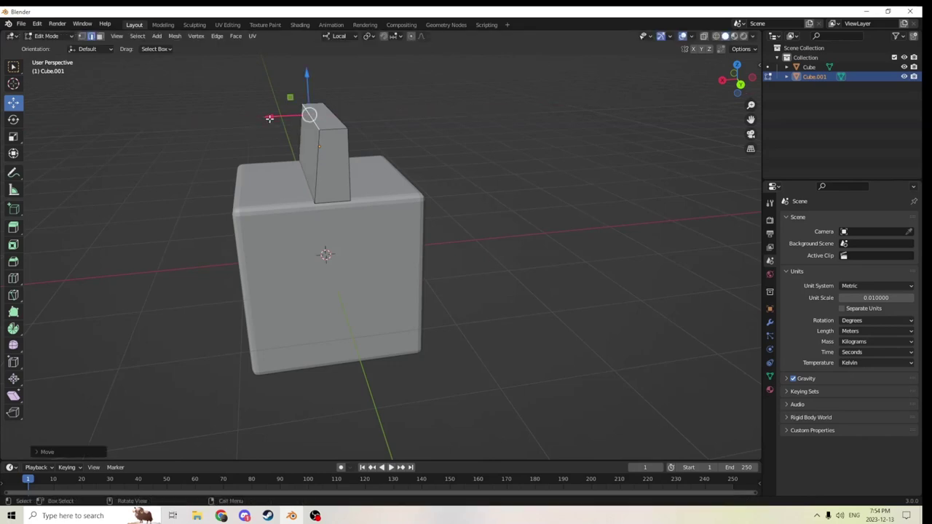
mouse_move(268, 119)
middle_down()
mouse_move(249, 109)
mouse_move(274, 117)
middle_up()
key(Tab)
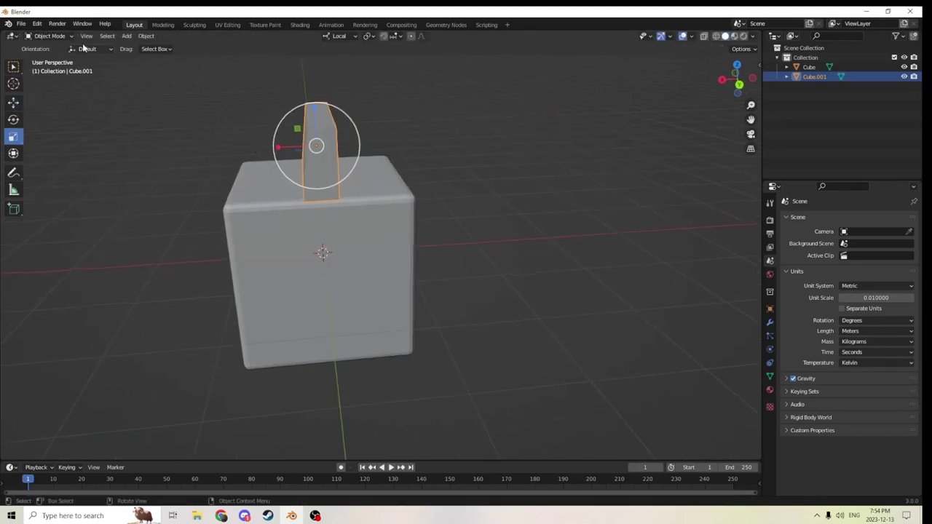
Slide the sloped slab along X to the rear edge of the bevelled cube's top.
click(14, 103)
drag(280, 150, 353, 137)
middle_drag(353, 137, 387, 116)
drag(752, 120, 743, 121)
scroll(649, 126, up, 2)
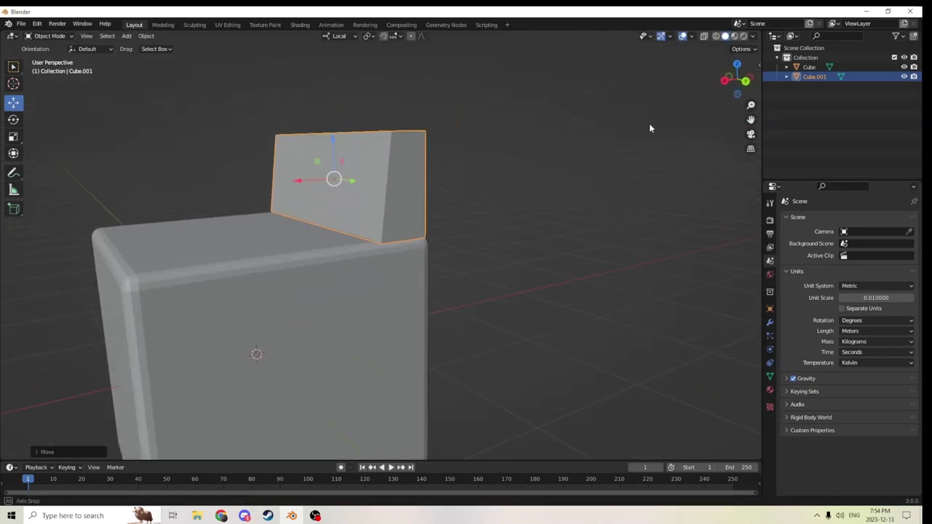
middle_drag(649, 127, 617, 127)
Reduce the slab's height along Z and lower it until its base meets the top of the bevelled cube.
click(13, 137)
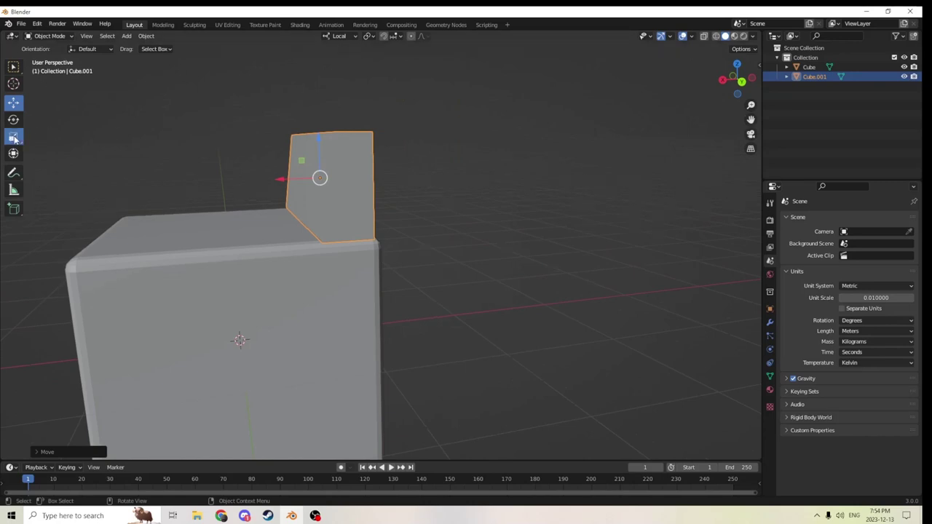
middle_drag(268, 73, 291, 60)
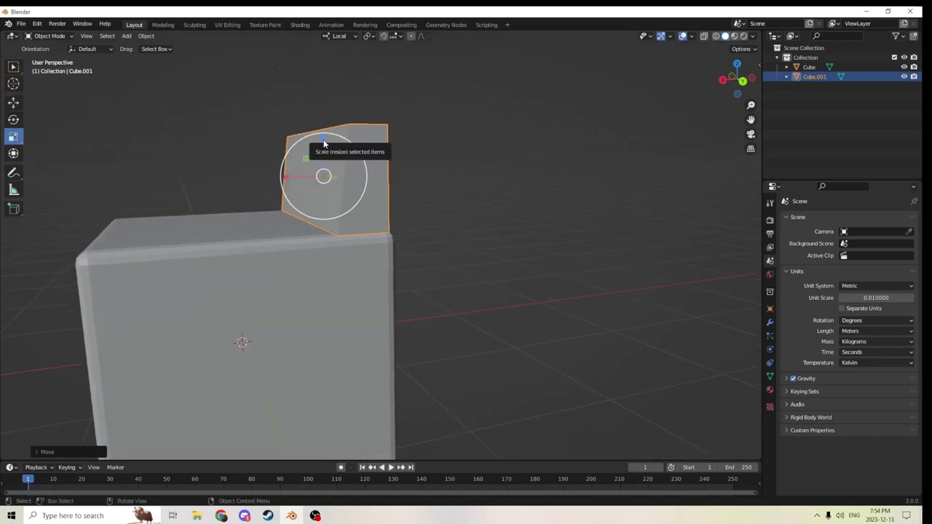
drag(324, 143, 323, 152)
middle_drag(323, 152, 304, 150)
click(11, 104)
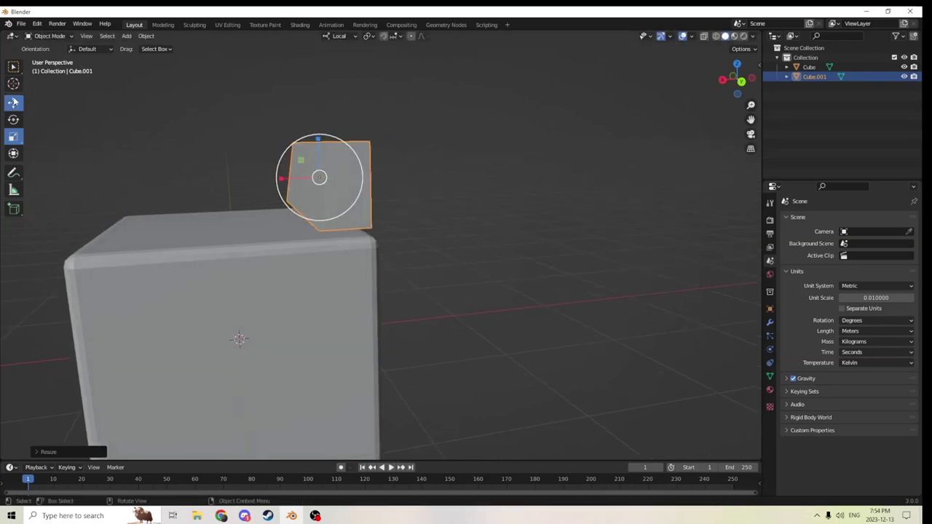
middle_drag(222, 110, 335, 121)
drag(355, 137, 353, 153)
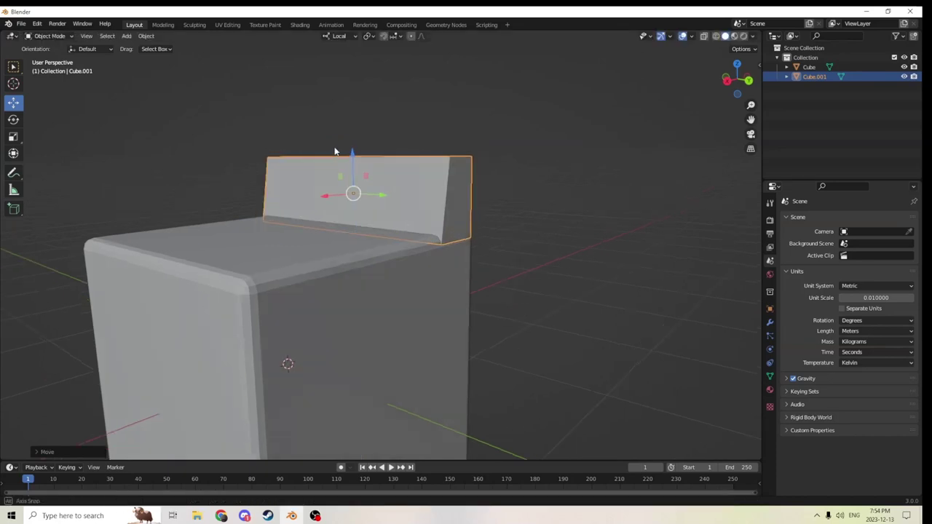
Scale the slab down uniformly to about 0.994 and clear the selection.
middle_drag(337, 151, 441, 146)
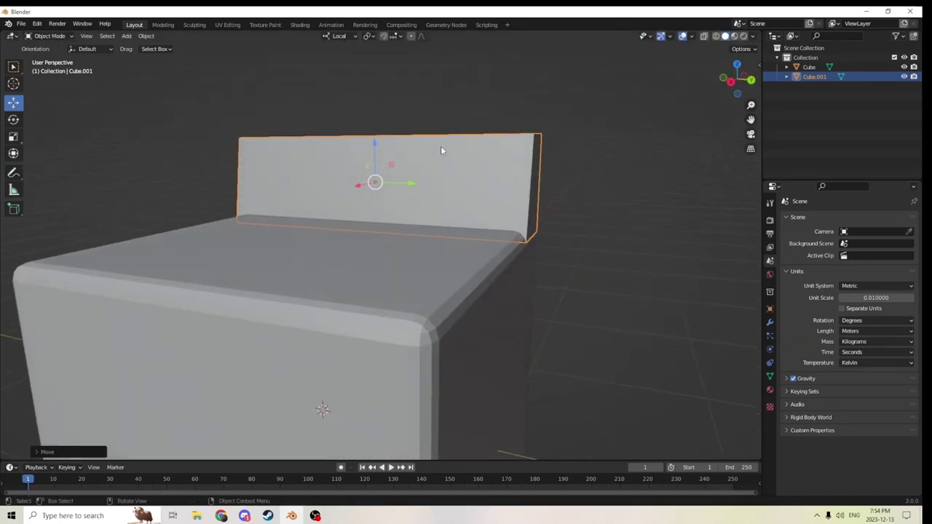
key(s)
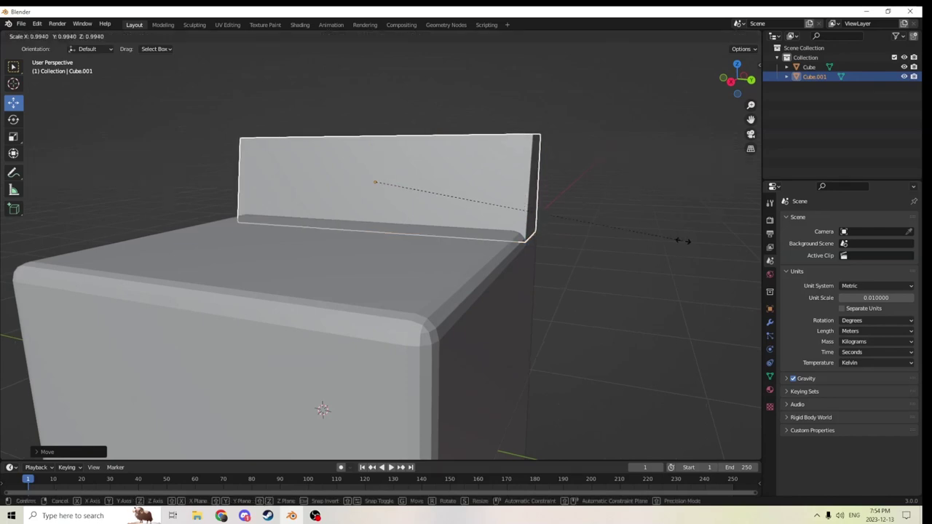
click(680, 240)
middle_drag(680, 239, 523, 221)
click(574, 221)
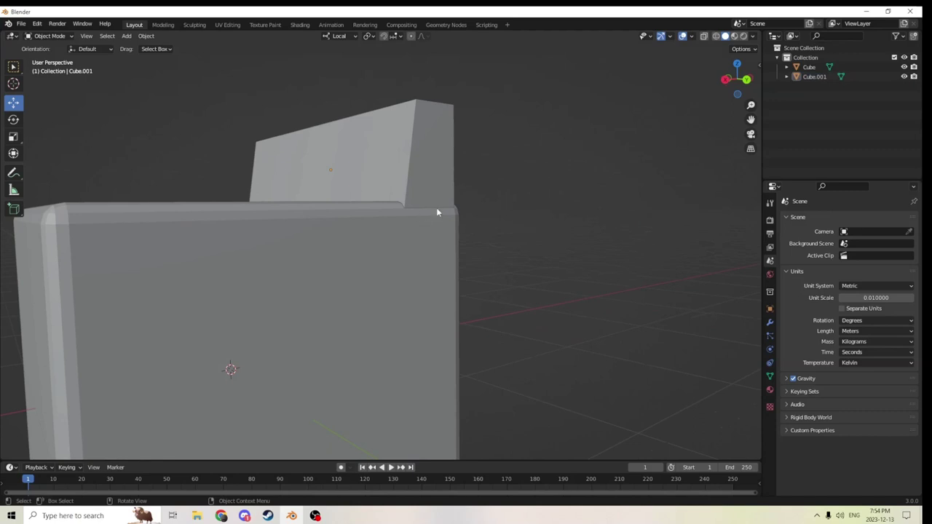
Raise the sloped slab along Z until it sits clear above the bevelled cube's top.
mouse_move(437, 212)
middle_down()
mouse_move(464, 215)
mouse_move(444, 206)
mouse_move(450, 217)
middle_up()
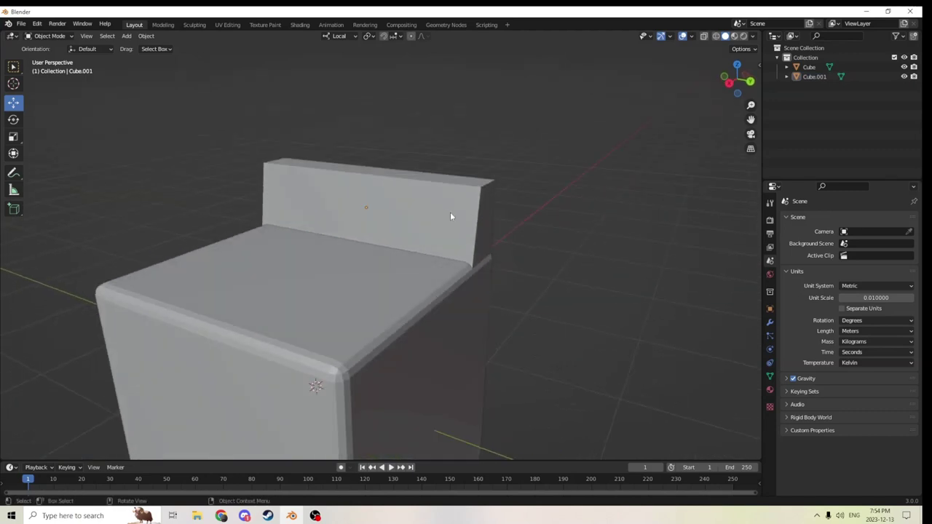
scroll(450, 214, down, 2)
key(Tab)
click(423, 189)
middle_drag(409, 185, 396, 178)
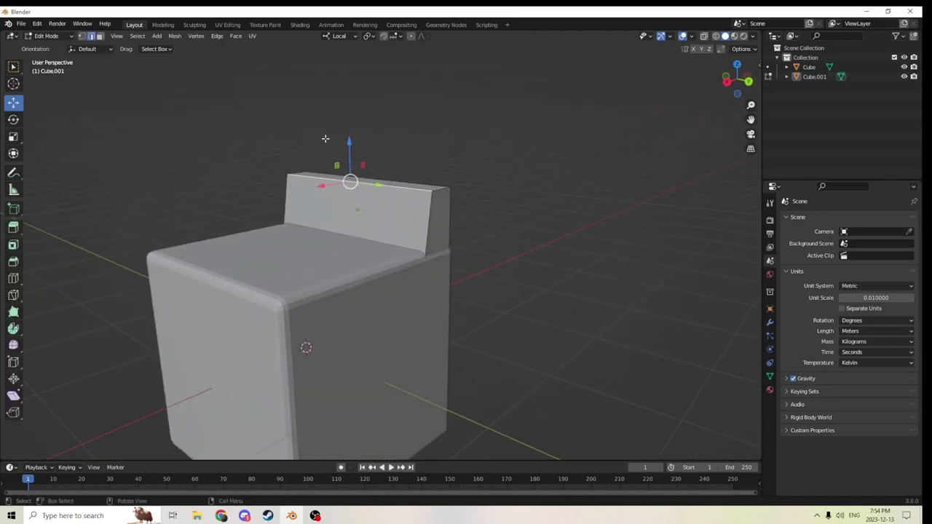
key(Tab)
click(375, 196)
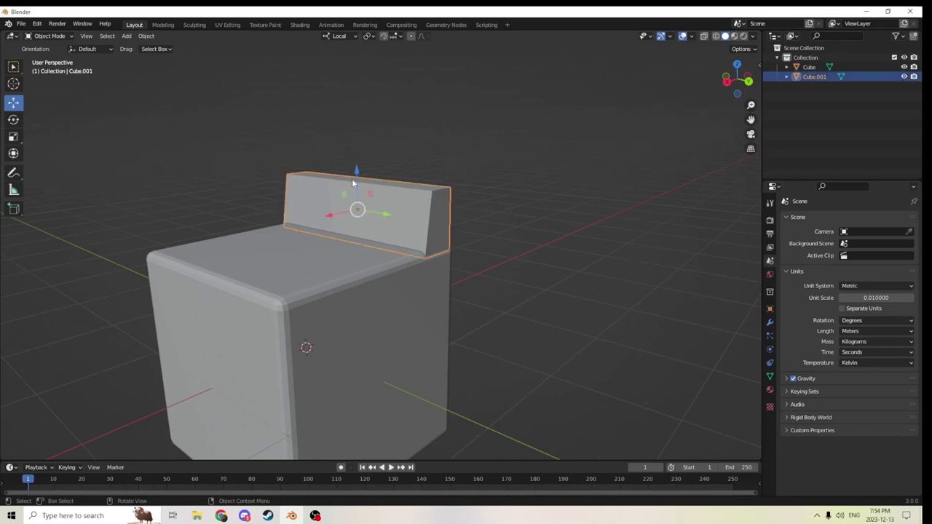
drag(355, 183, 352, 150)
middle_drag(353, 152, 402, 164)
Bevel the slab's edges, leaving out those around its bottom face, with three segments and a width of about 0.0012 m.
key(Tab)
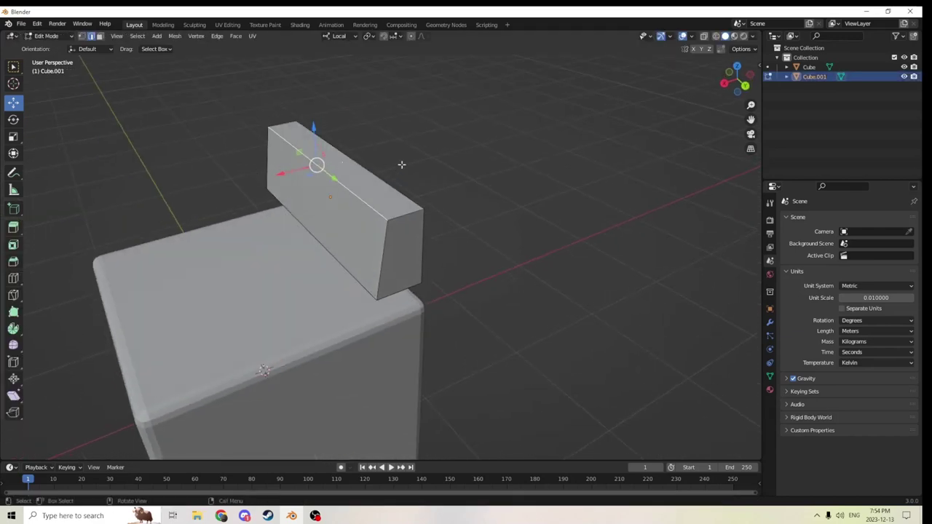
key(ctrl+l)
middle_drag(353, 198, 314, 156)
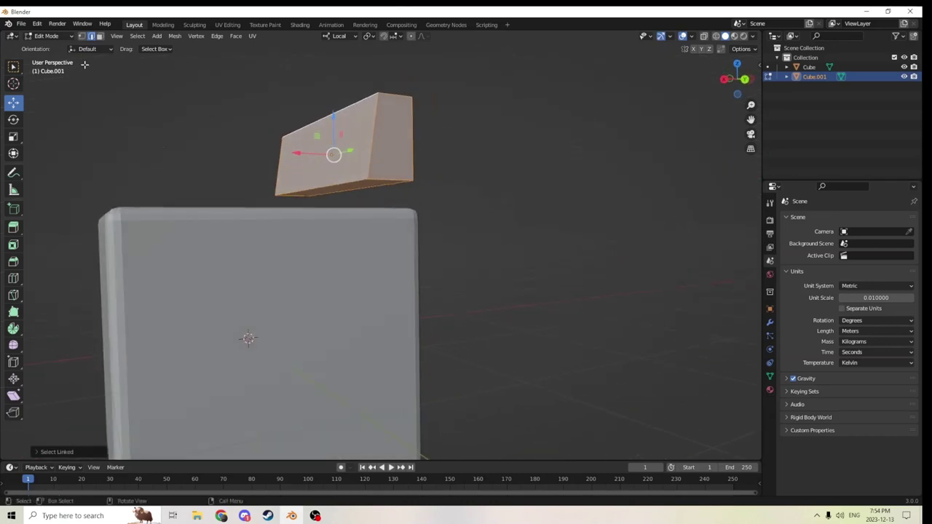
shift+click(294, 197)
shift+click(301, 190)
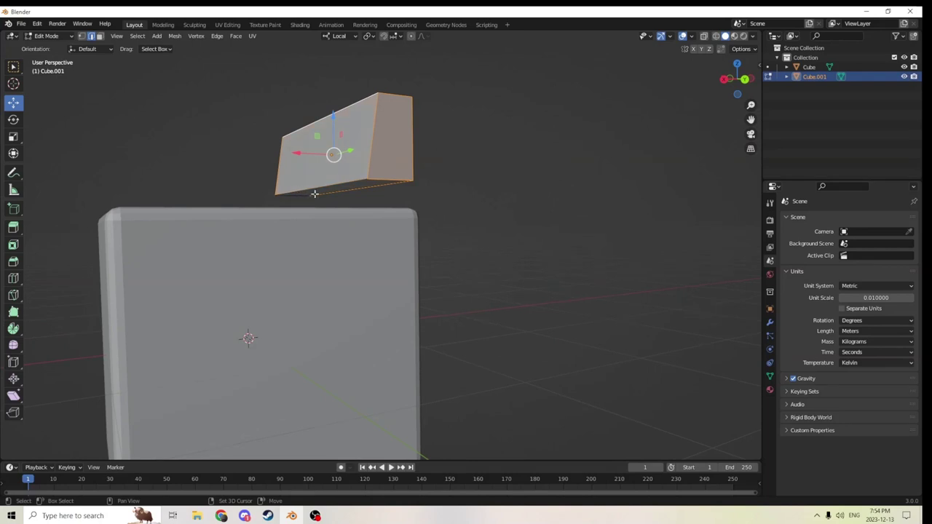
shift+click(324, 194)
middle_drag(393, 181, 423, 175)
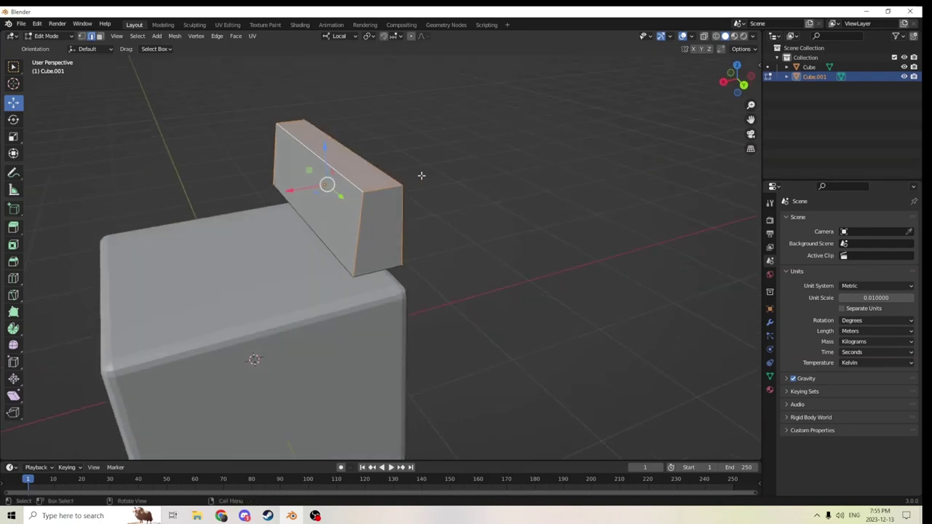
key(ctrl+b)
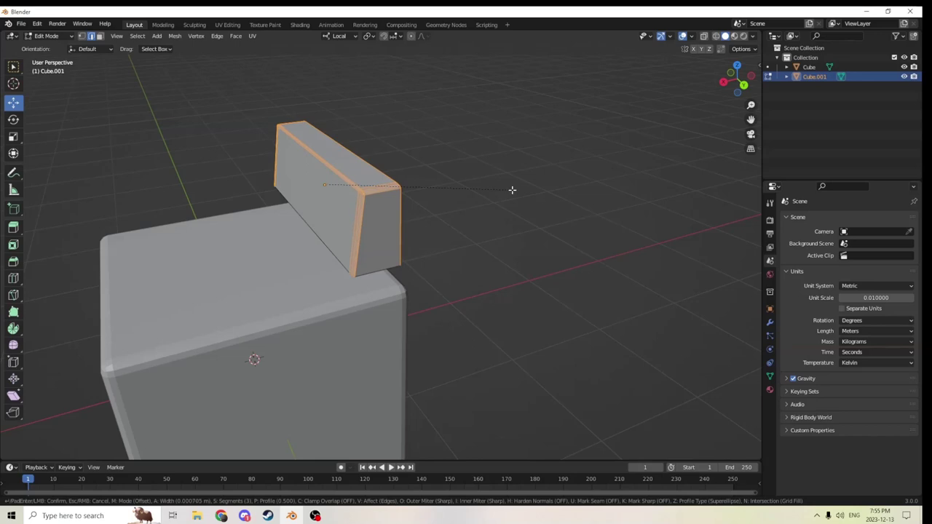
click(515, 190)
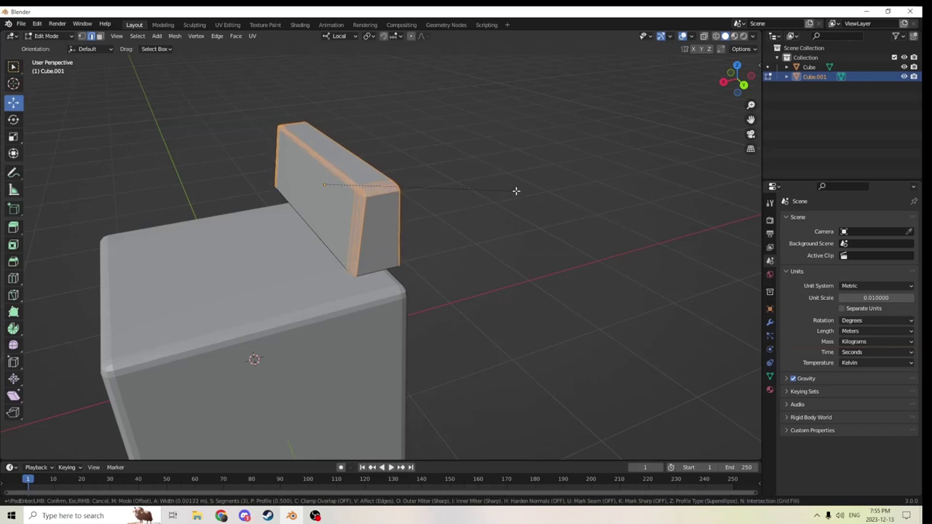
middle_drag(531, 182, 380, 121)
Lower the bevelled slab along Z until its base rests on the top of the cube.
key(Tab)
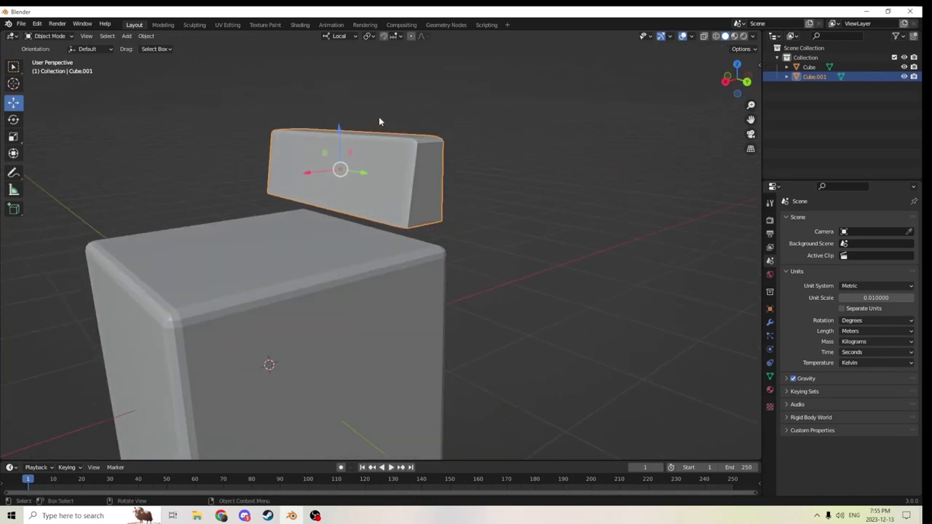
drag(333, 128, 343, 158)
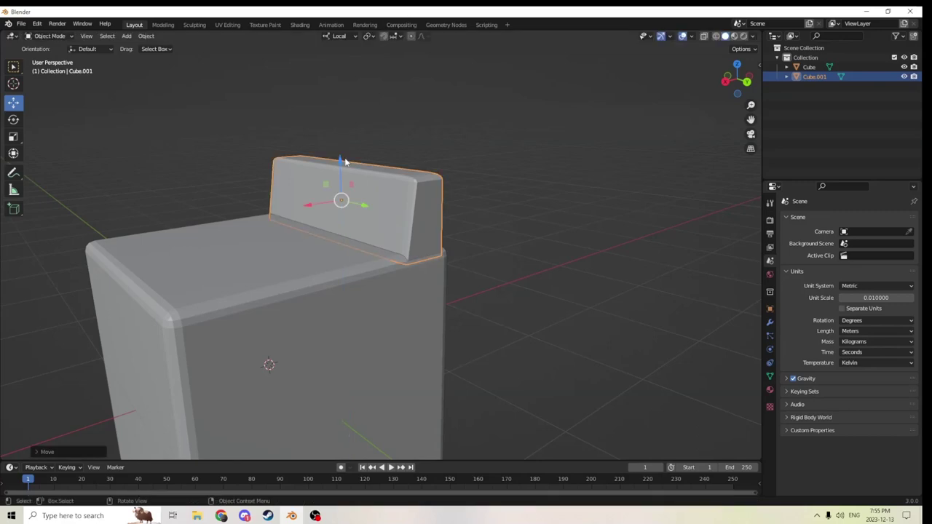
middle_drag(343, 158, 511, 201)
scroll(511, 200, up, 2)
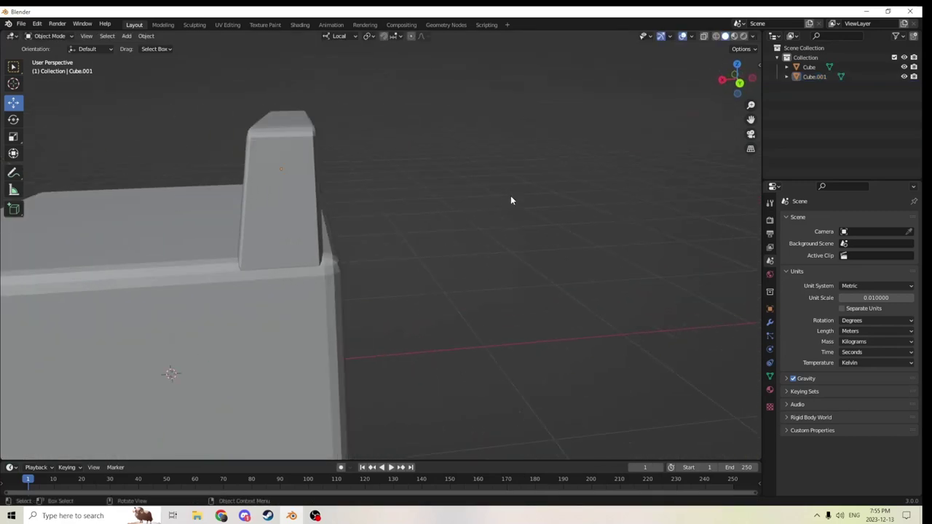
Nudge the slab slightly along negative X toward the cube's rear edge and clear the selection.
click(300, 183)
middle_drag(292, 181, 261, 177)
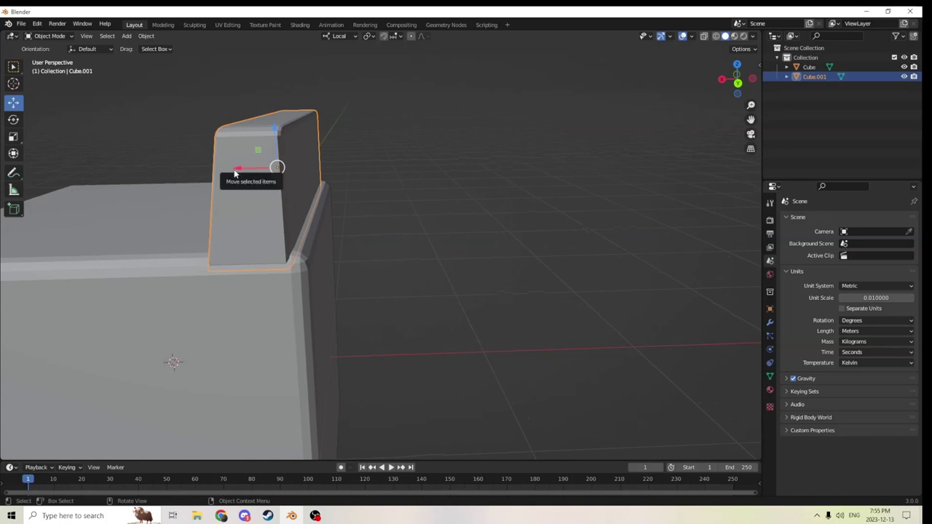
drag(235, 170, 250, 169)
mouse_move(251, 170)
middle_down()
mouse_move(267, 167)
mouse_move(249, 158)
middle_up()
click(436, 184)
middle_drag(436, 182, 520, 225)
scroll(530, 217, down, 3)
scroll(495, 305, up, 2)
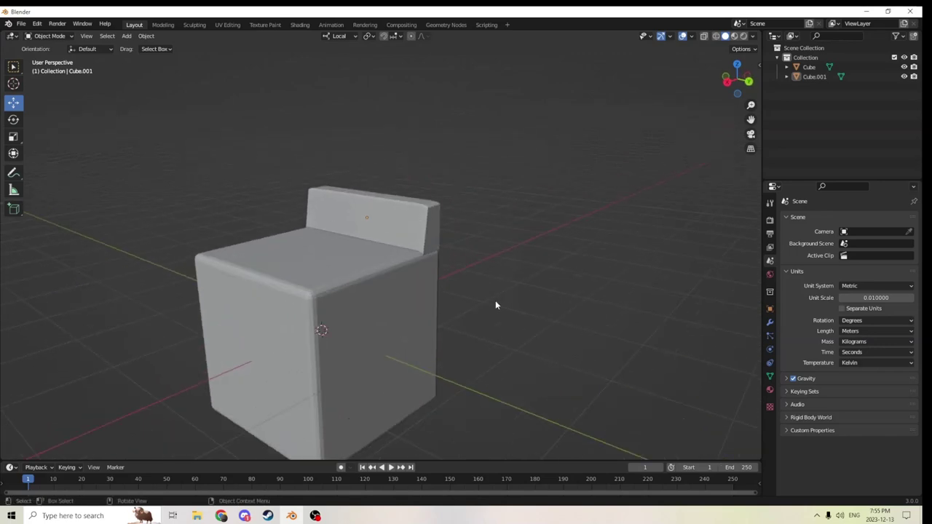
Duplicate the slab and the bevelled cube together and move the copies straight up along Z above the originals.
click(399, 220)
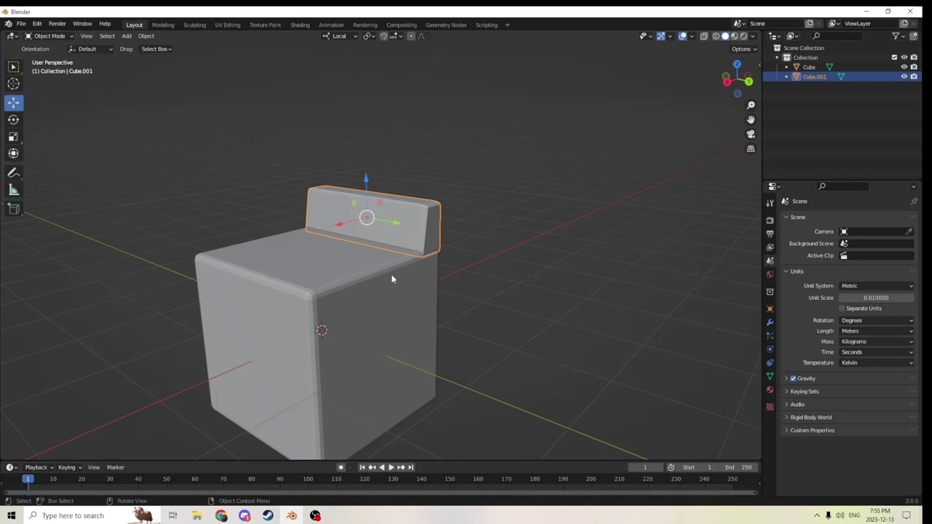
middle_drag(392, 276, 417, 274)
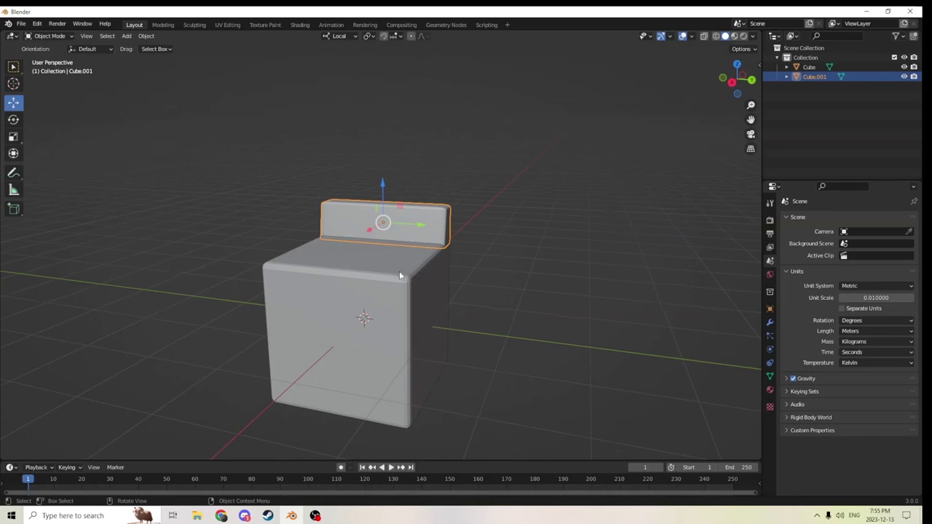
middle_drag(398, 274, 375, 277)
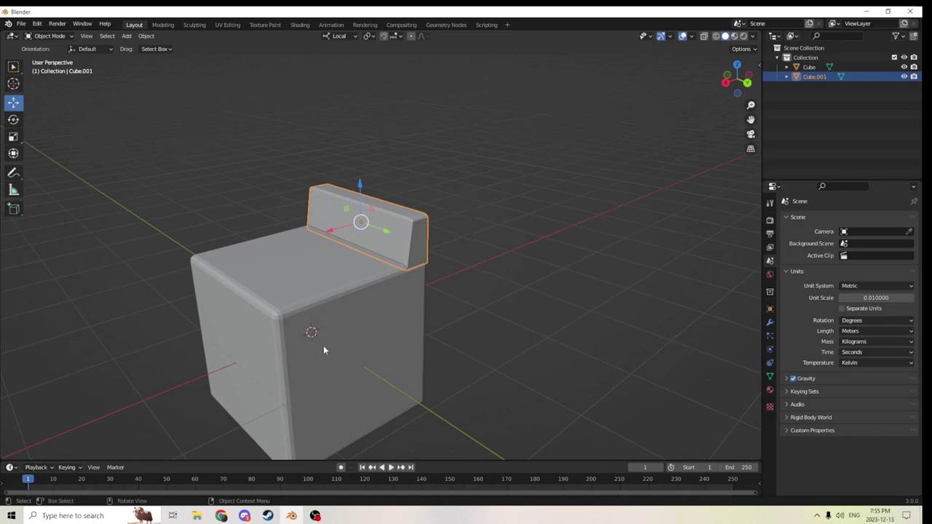
right_click(477, 340)
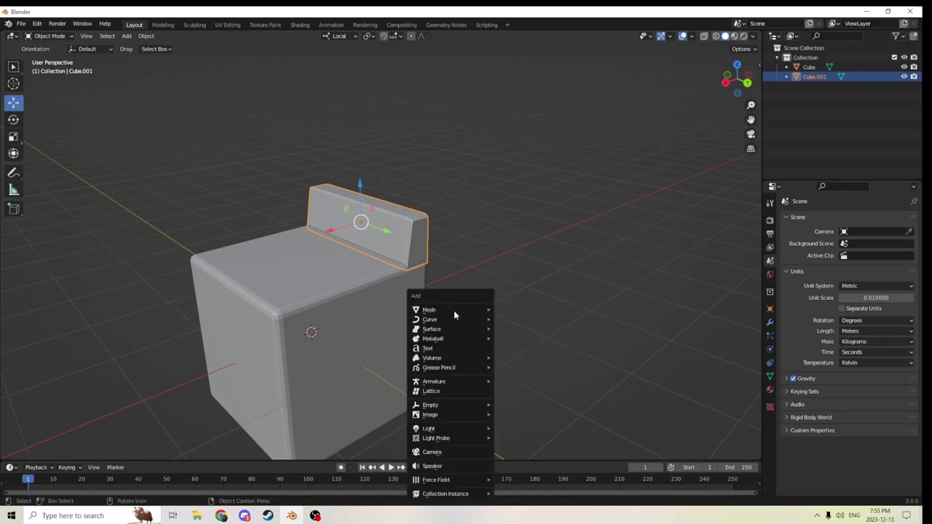
scroll(470, 219, down, 4)
middle_drag(470, 219, 560, 231)
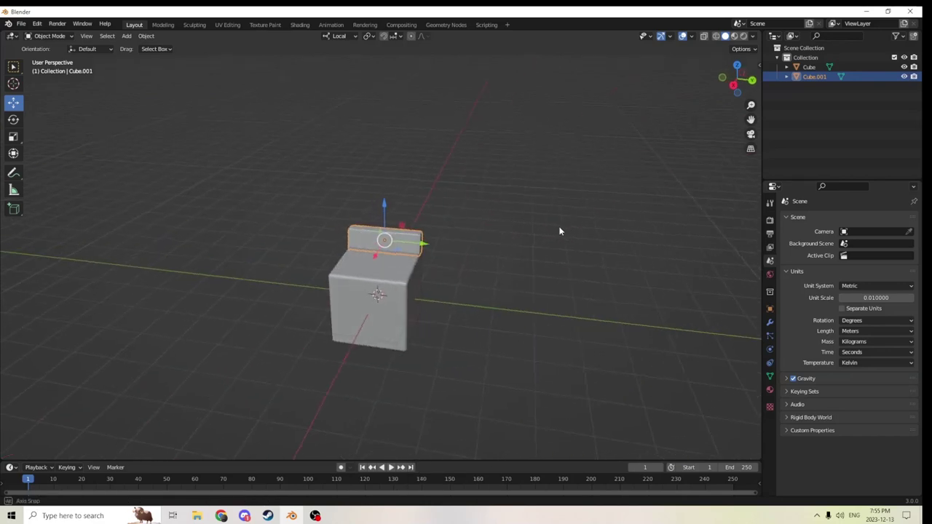
shift+click(368, 274)
middle_drag(433, 267, 418, 225)
scroll(418, 225, up, 2)
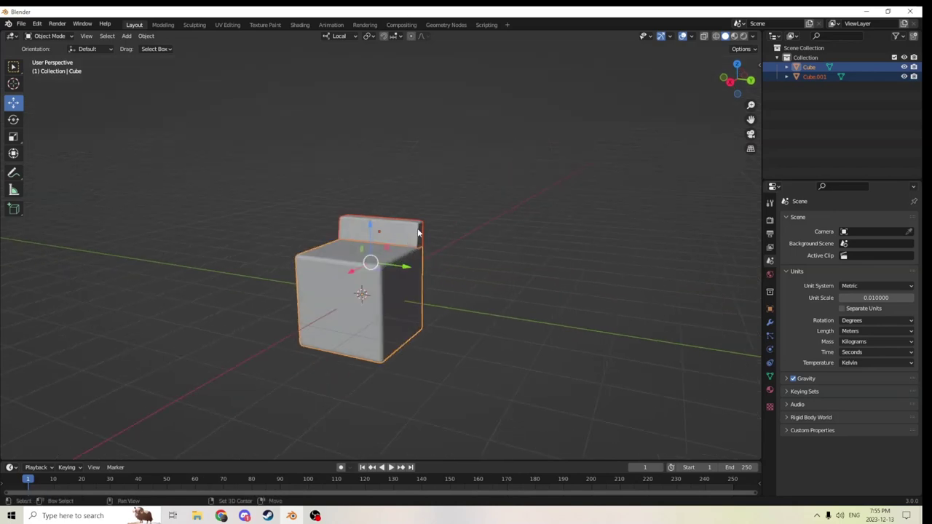
key(shift+d)
right_click(476, 191)
middle_drag(477, 191, 438, 186)
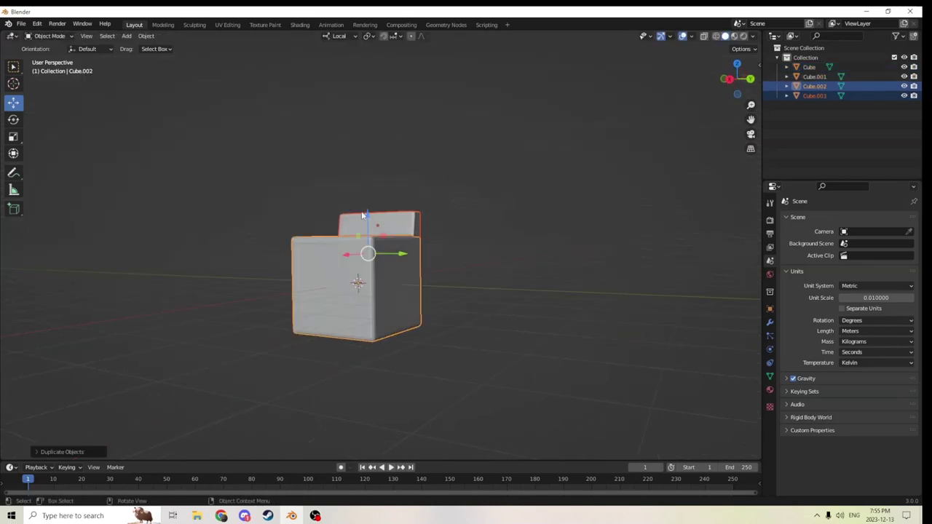
drag(363, 215, 368, 85)
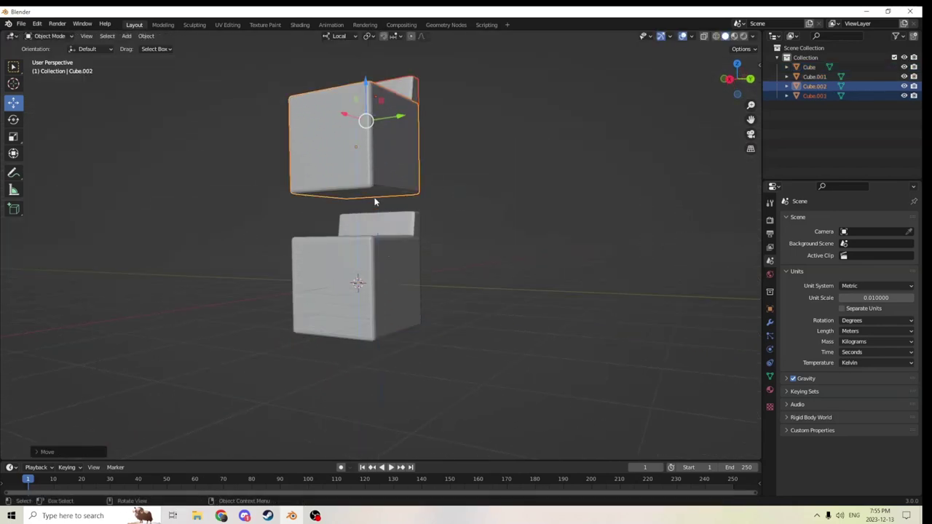
middle_drag(375, 202, 389, 256)
click(391, 240)
click(341, 281)
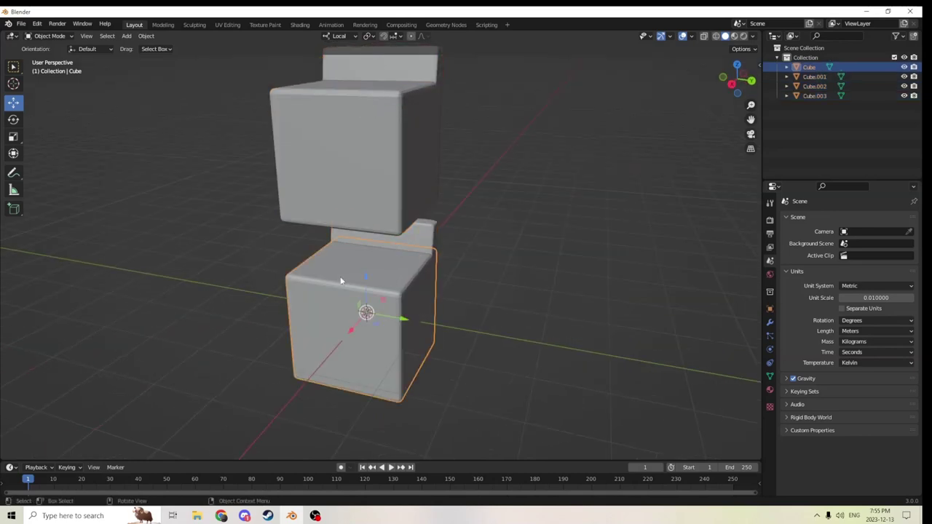
scroll(341, 280, up, 3)
scroll(369, 287, down, 4)
scroll(375, 262, up, 3)
scroll(383, 239, down, 2)
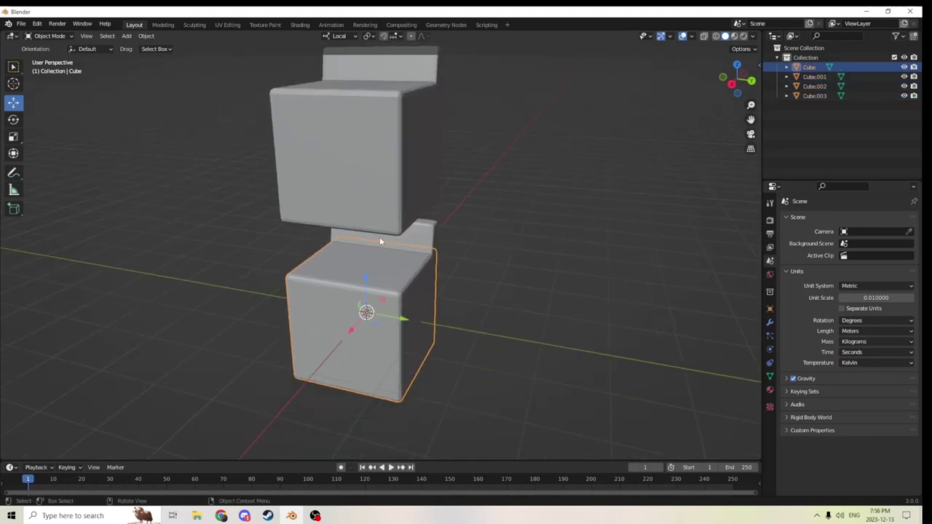
Move the duplicated cube and slab further up along Z, away from the originals, and clear the selection.
scroll(379, 240, down, 4)
click(389, 155)
shift+click(390, 158)
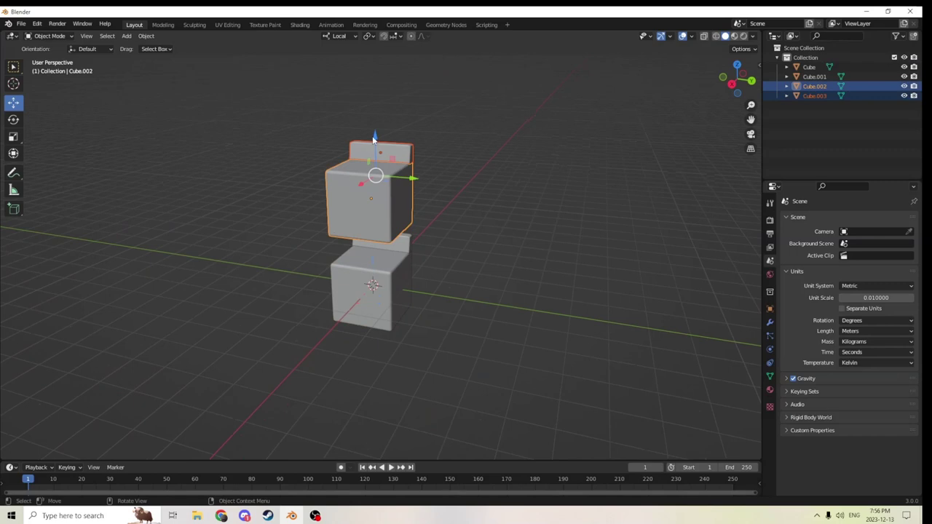
drag(373, 137, 373, 83)
scroll(378, 185, up, 8)
middle_drag(343, 232, 491, 270)
click(492, 271)
Add a mesh cylinder at the 3D cursor and scale it down uniformly so it fits inside the lower cube.
key(shift+a)
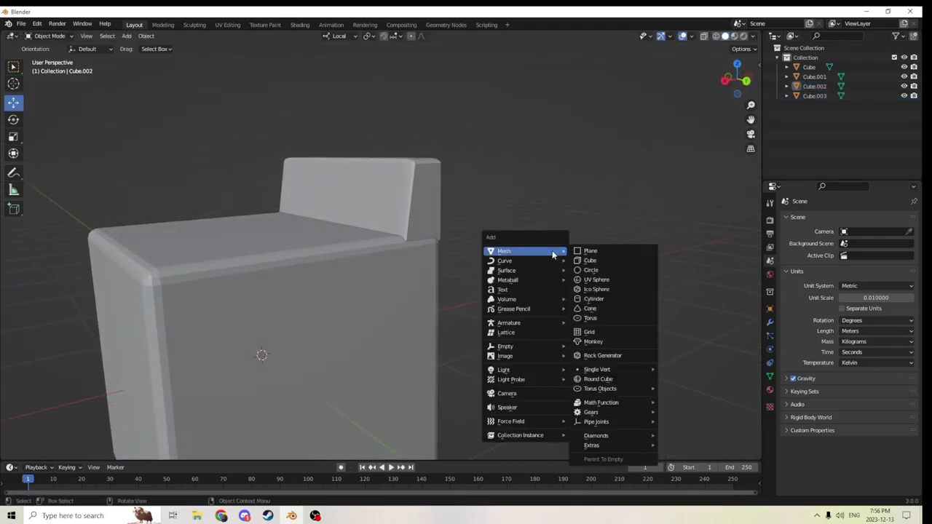
mouse_move(419, 228)
middle_down()
mouse_move(390, 227)
mouse_move(417, 230)
middle_up()
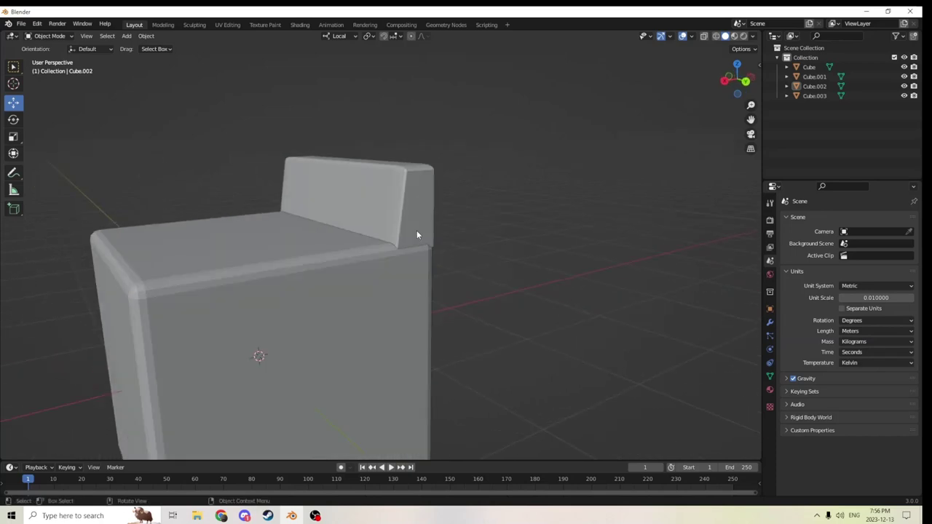
key(shift+a)
mouse_move(413, 231)
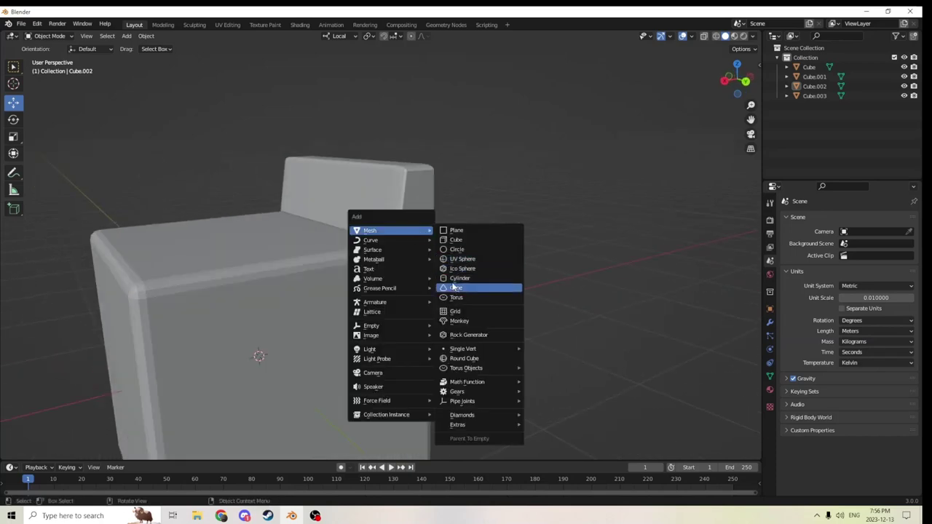
click(457, 278)
scroll(440, 276, down, 3)
key(s)
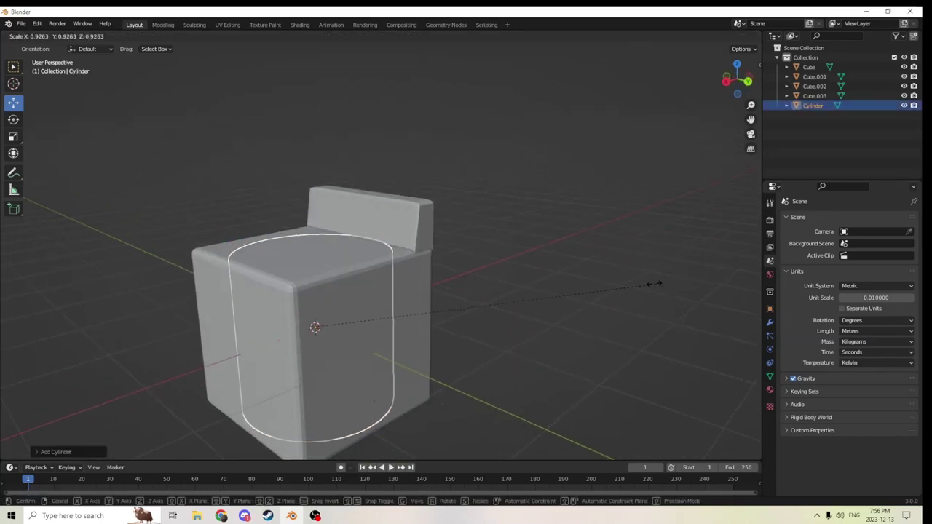
click(533, 276)
middle_drag(532, 276, 493, 240)
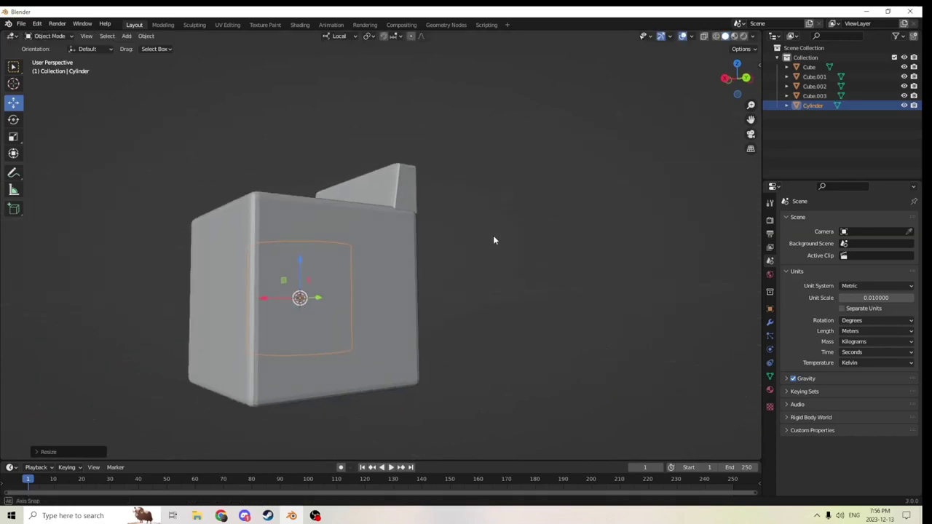
Scale the cylinder up uniformly by about 1.37 within the cube.
middle_drag(352, 251, 504, 272)
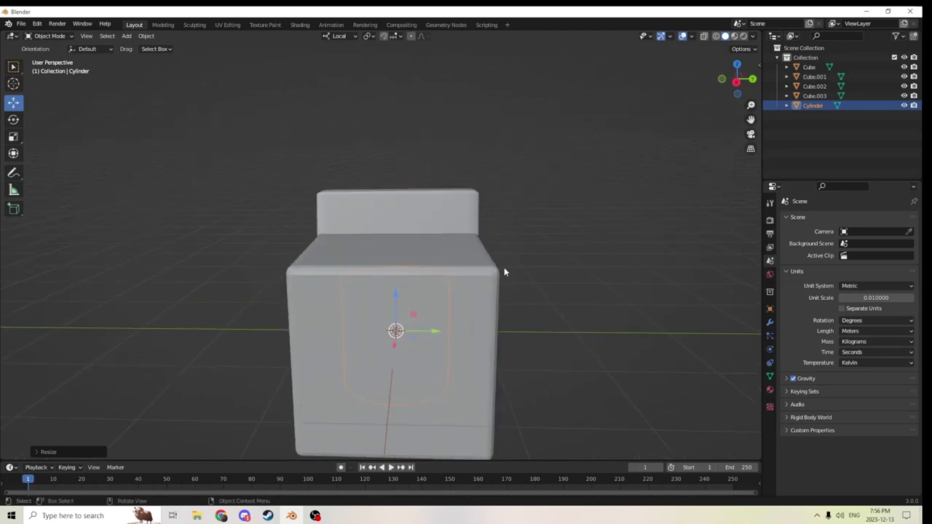
key(s)
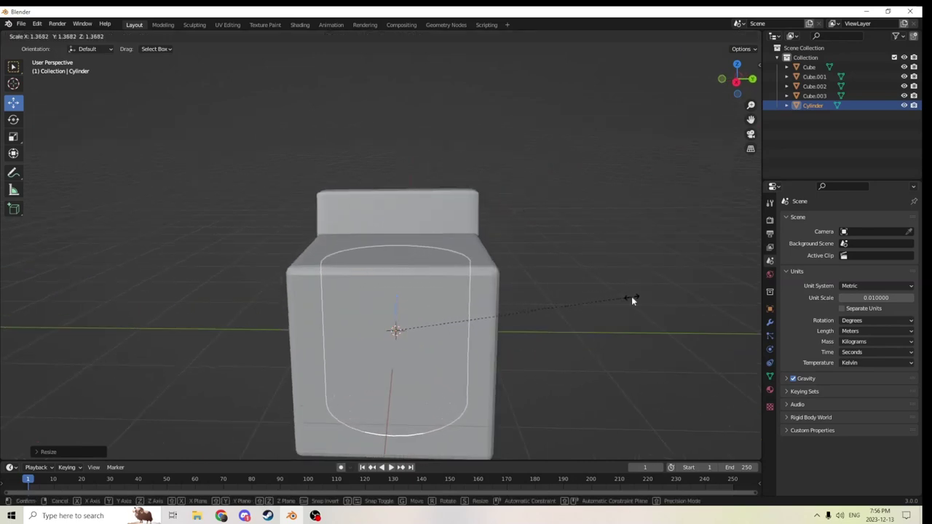
click(632, 297)
middle_drag(632, 297, 550, 242)
Reduce the cylinder's height slightly along Z with the Scale tool.
click(16, 137)
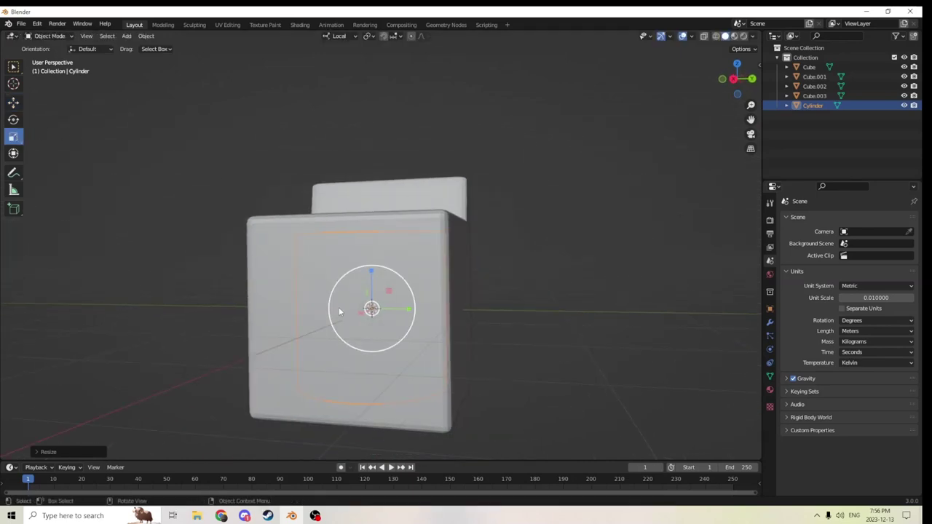
drag(372, 272, 371, 277)
middle_drag(371, 277, 391, 297)
middle_drag(540, 319, 479, 323)
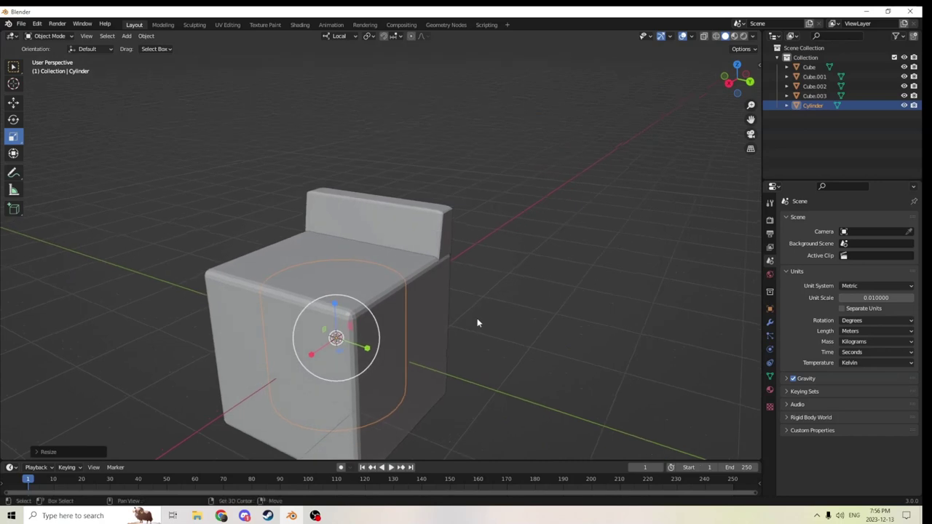
Duplicate the cylinder in place inside the cube.
key(shift+d)
right_click(560, 283)
middle_drag(560, 283, 592, 259)
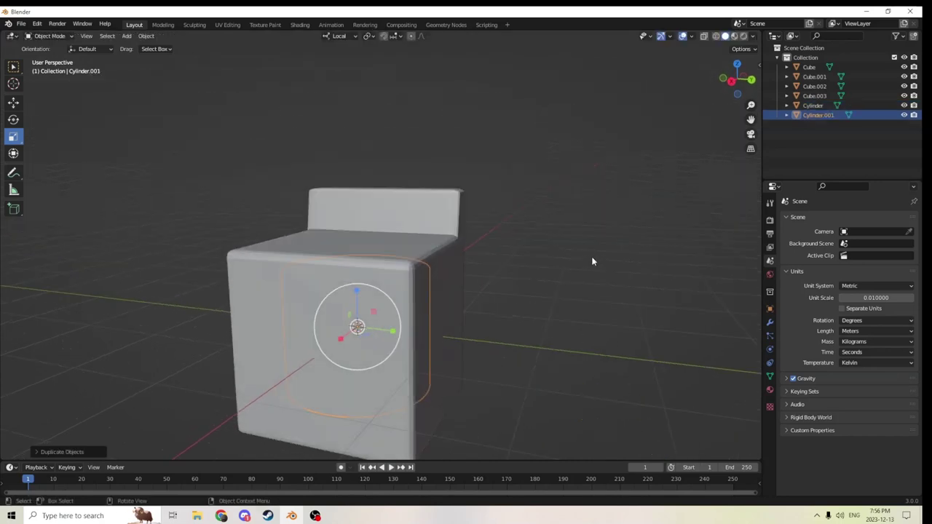
Raise the duplicate cylinder along Z until it protrudes through the cube's top face, and scale it down uniformly.
click(13, 103)
drag(357, 286, 360, 231)
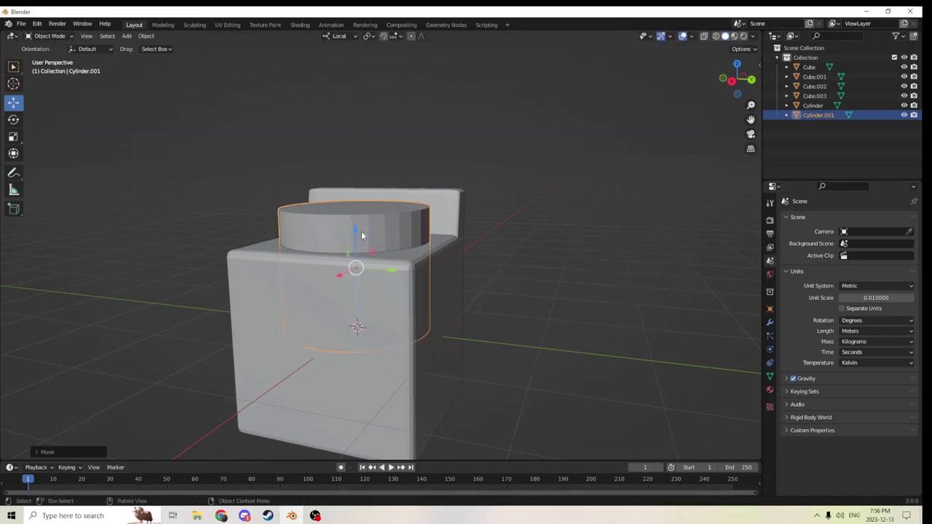
key(s)
click(421, 285)
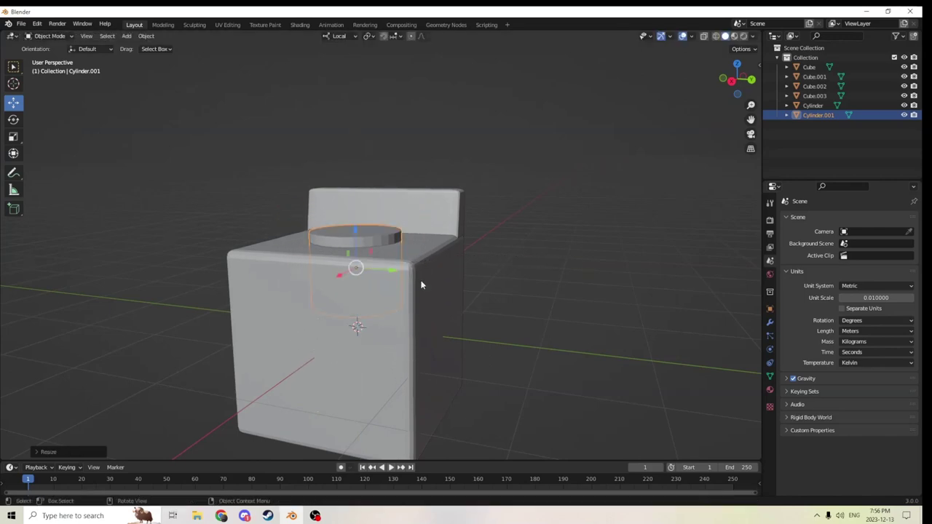
Select the large cylinder inside the cube together with the smaller one protruding from its top.
click(329, 354)
click(329, 355)
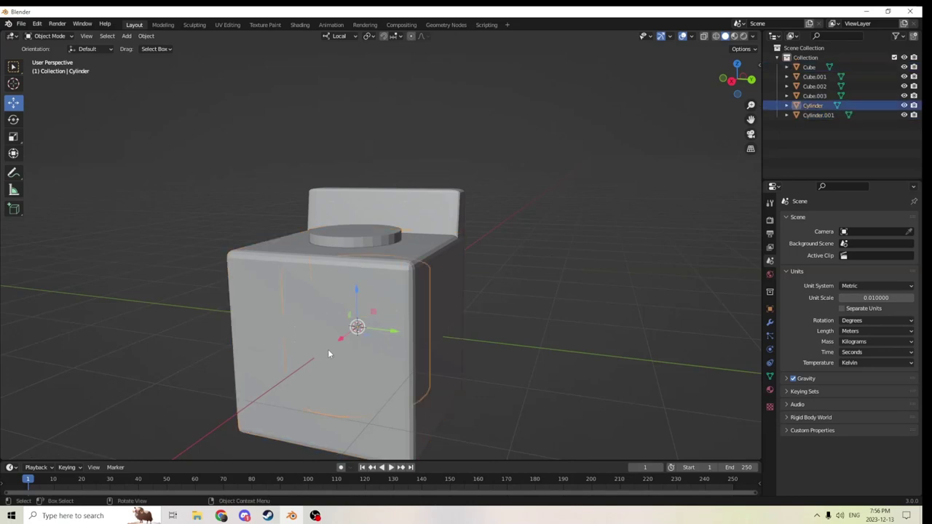
shift+click(347, 236)
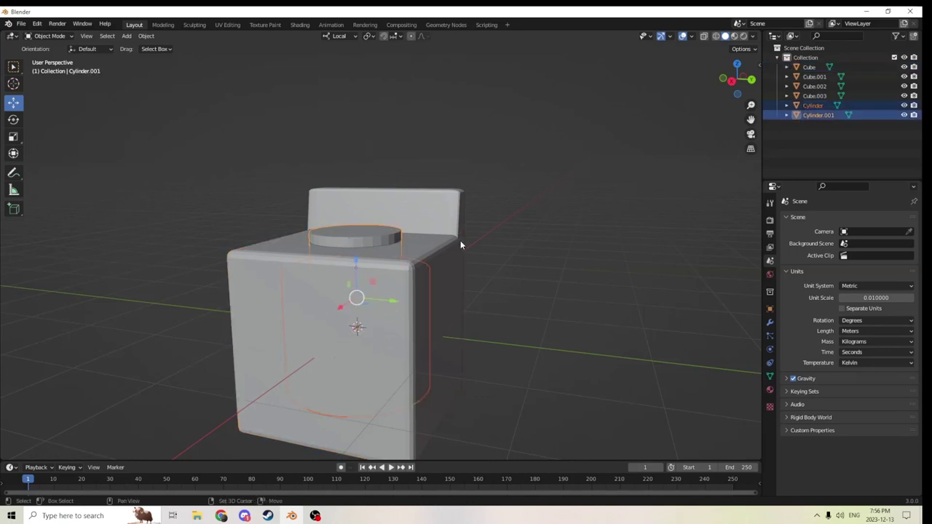
Try a Bool Tool Auto Boolean Difference with only the cube selected, and undo back to the two-cylinder selection.
middle_drag(460, 245, 417, 254)
click(398, 332)
middle_drag(398, 332, 415, 250)
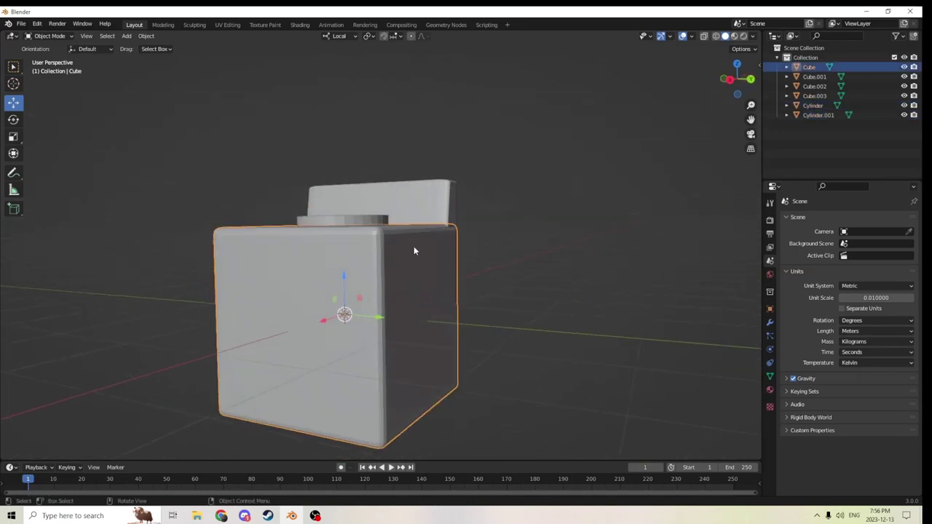
click(146, 35)
mouse_move(184, 354)
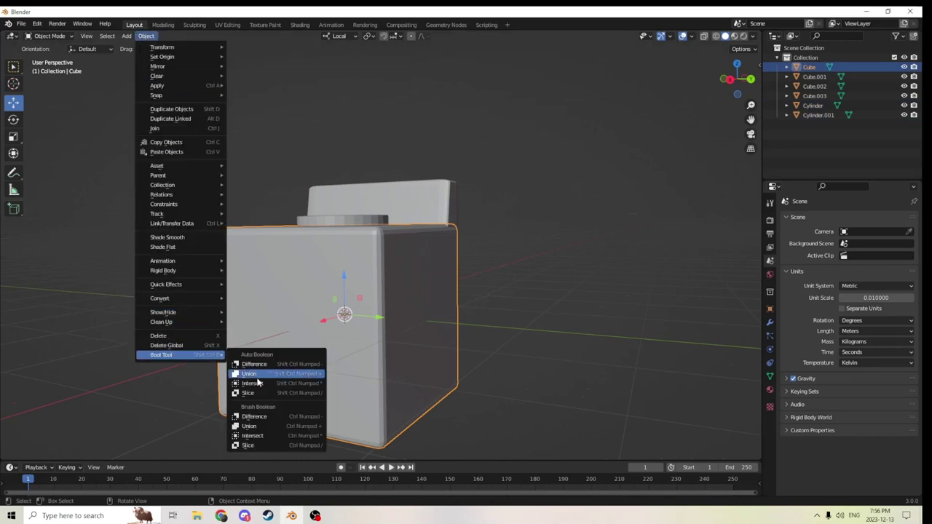
click(273, 365)
middle_drag(376, 315, 358, 335)
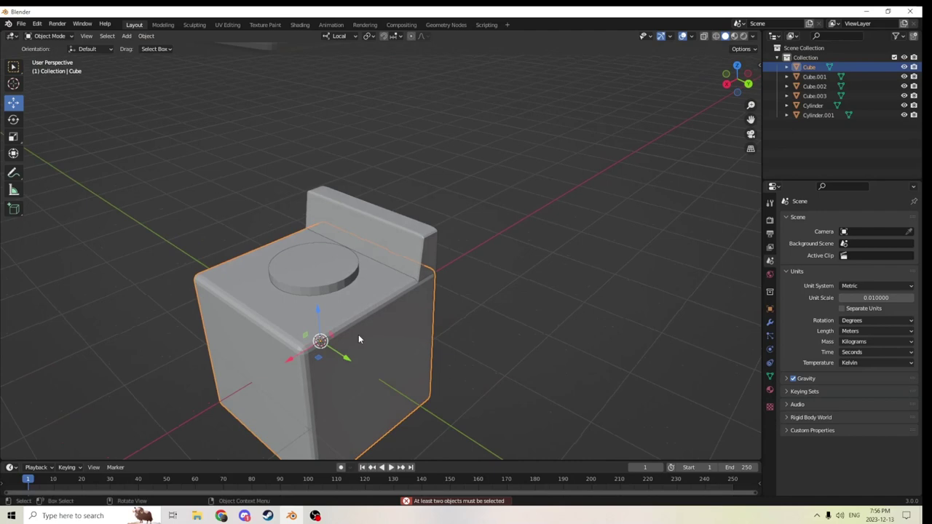
click(148, 36)
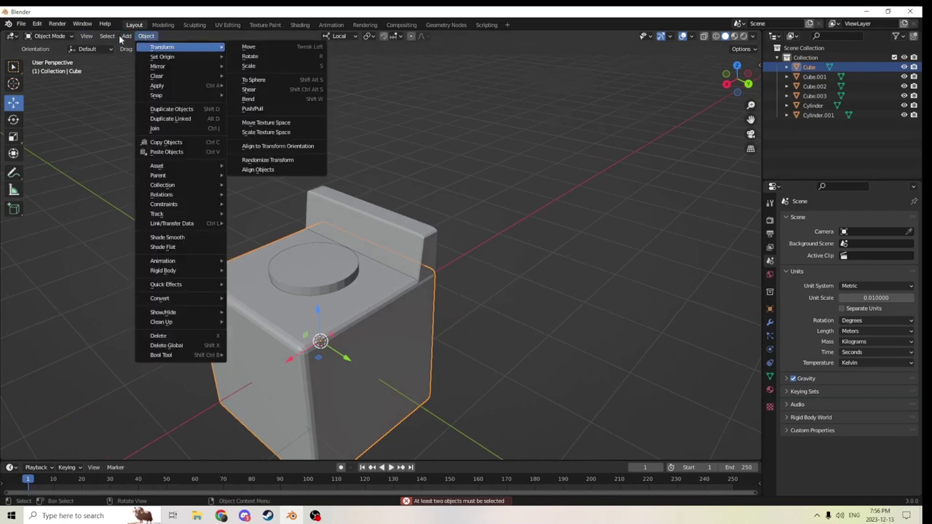
click(37, 24)
click(39, 35)
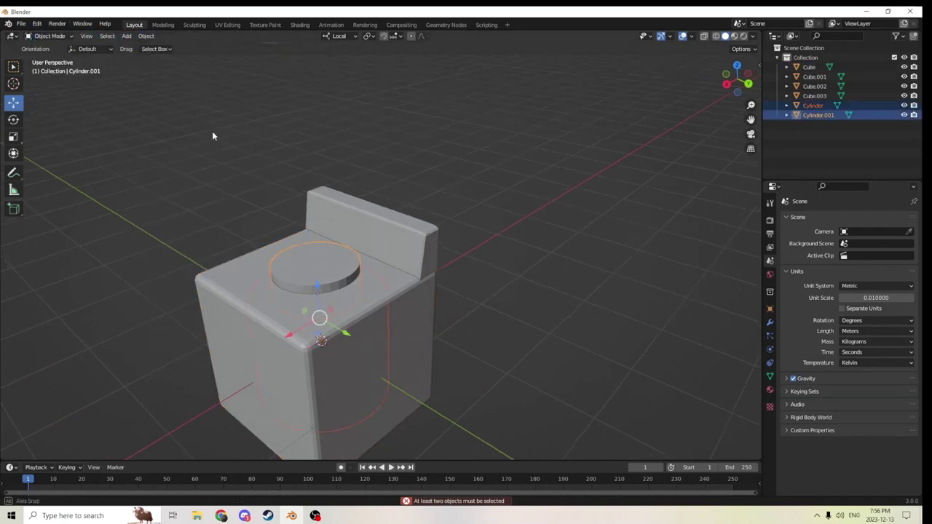
Add the cube to the selection as the active object and subtract both cylinders from it with Auto Boolean Difference.
middle_drag(384, 317, 393, 295)
shift+click(408, 303)
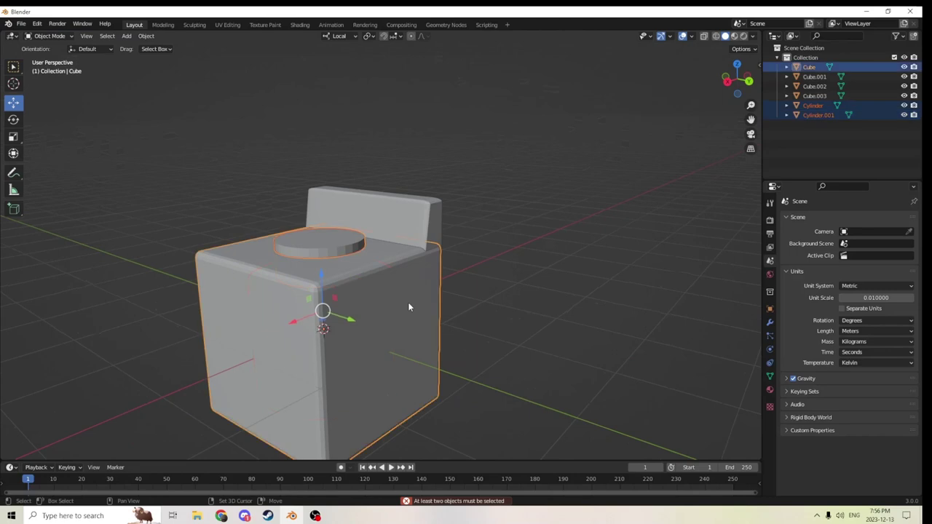
click(146, 40)
mouse_move(180, 357)
click(247, 364)
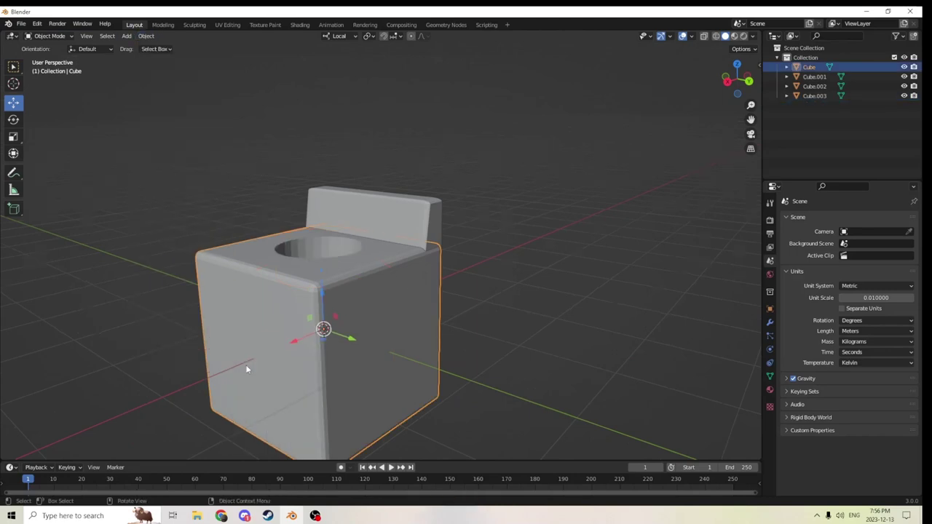
Examine the inside of the cut opening and cavity in the cube for how the two cylinder cuts meet.
middle_drag(245, 370, 316, 270)
scroll(251, 337, up, 5)
scroll(316, 270, up, 6)
scroll(321, 234, up, 1)
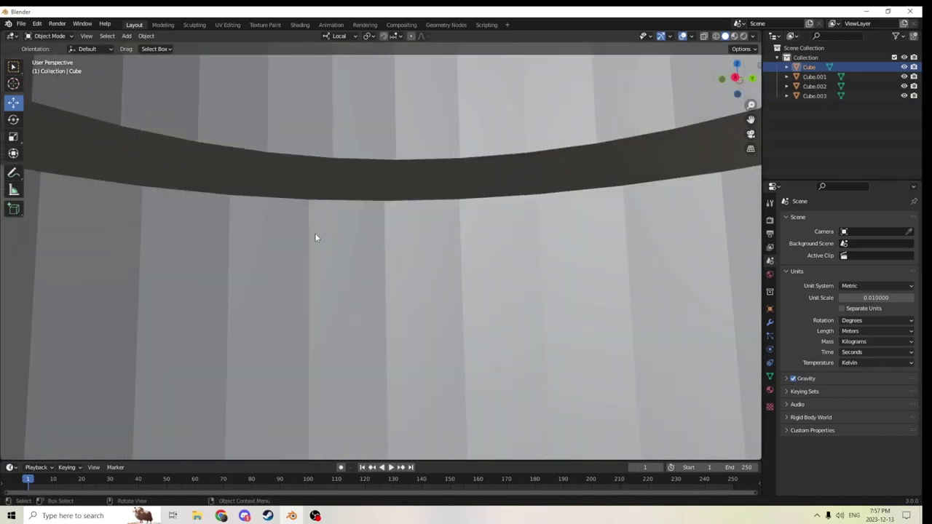
middle_drag(314, 233, 286, 232)
scroll(306, 247, down, 5)
scroll(325, 266, down, 4)
middle_drag(326, 267, 285, 304)
scroll(327, 290, up, 2)
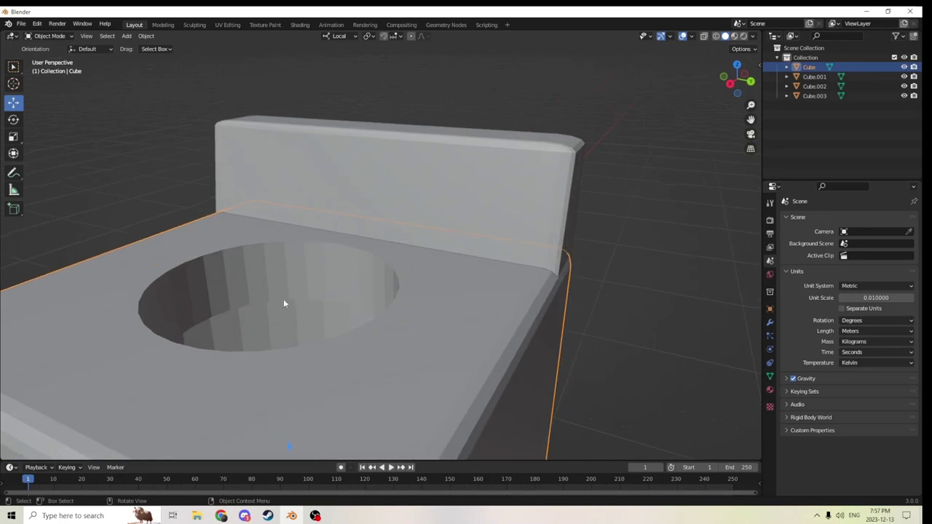
In Edit Mode, select the edge ring at the lower end of the opening's wall and try to move it up along Z.
key(Tab)
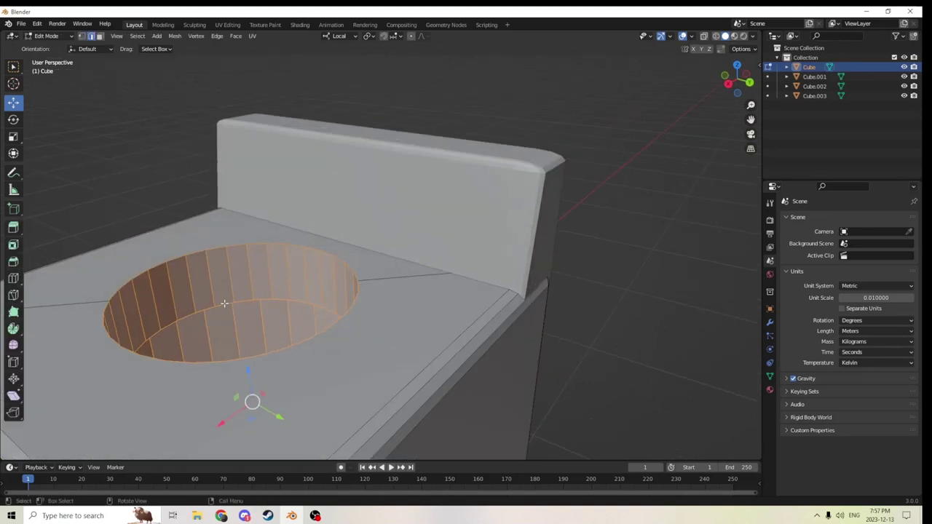
click(224, 309)
middle_drag(225, 306, 512, 319)
ctrl+click(392, 324)
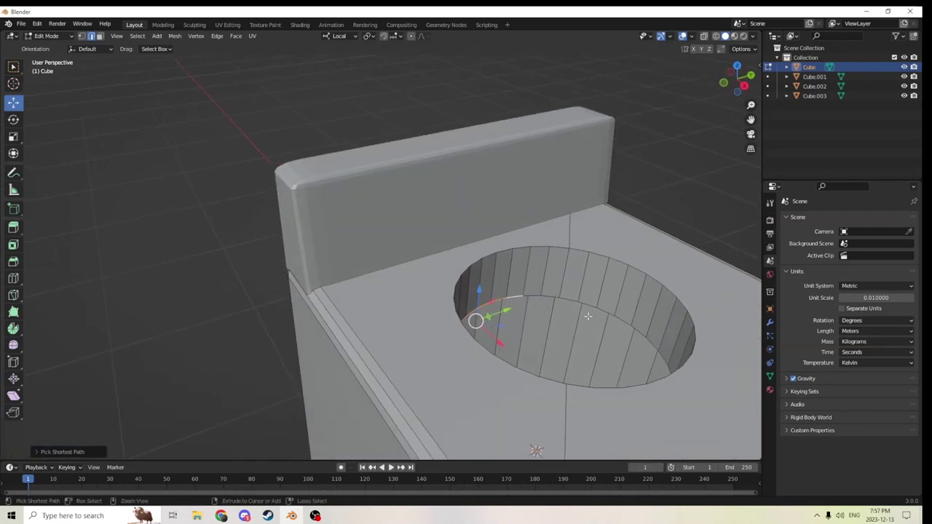
middle_drag(597, 311, 658, 261)
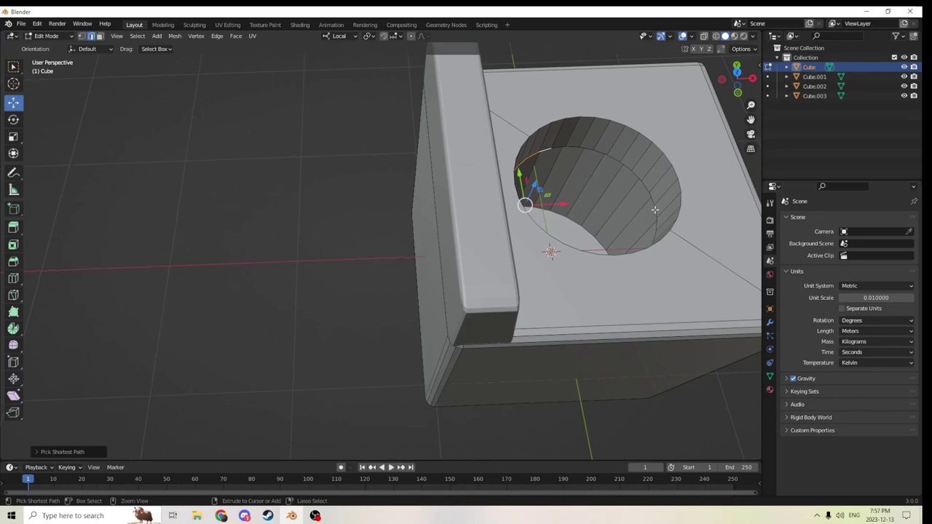
middle_drag(655, 210, 277, 261)
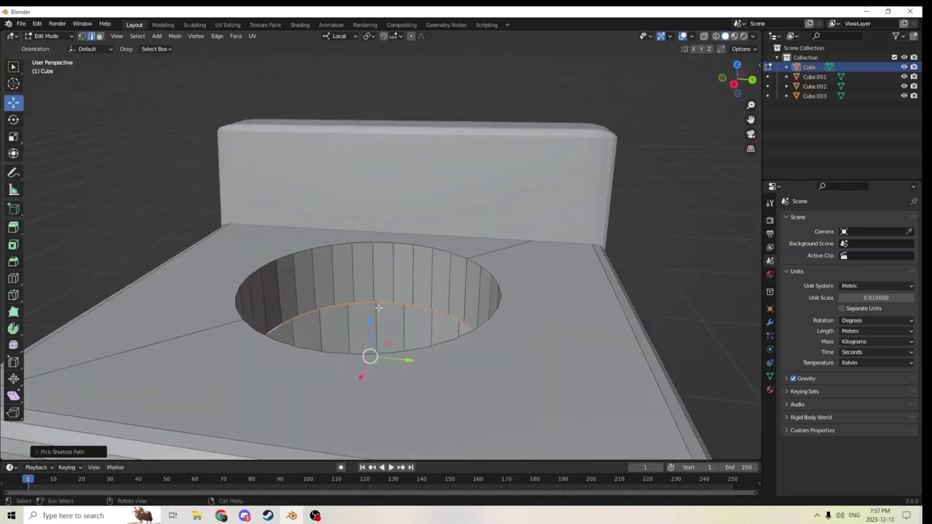
drag(371, 320, 369, 287)
right_click(369, 287)
scroll(368, 287, up, 5)
middle_drag(369, 287, 334, 272)
scroll(371, 284, down, 10)
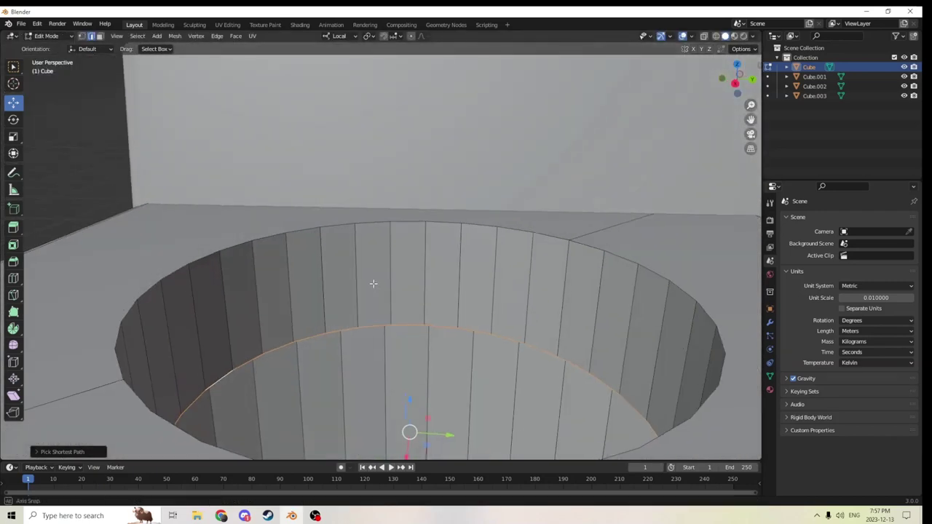
Undo the edge selections, the Edit Mode change and the Boolean difference, back to only the two cylinders being selected.
click(37, 24)
click(50, 34)
click(37, 24)
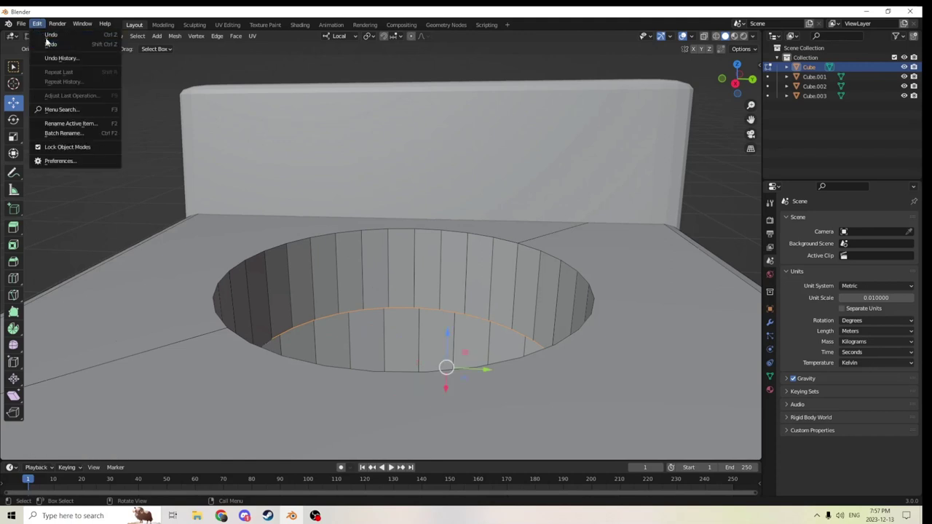
click(44, 34)
click(39, 24)
click(41, 35)
click(37, 24)
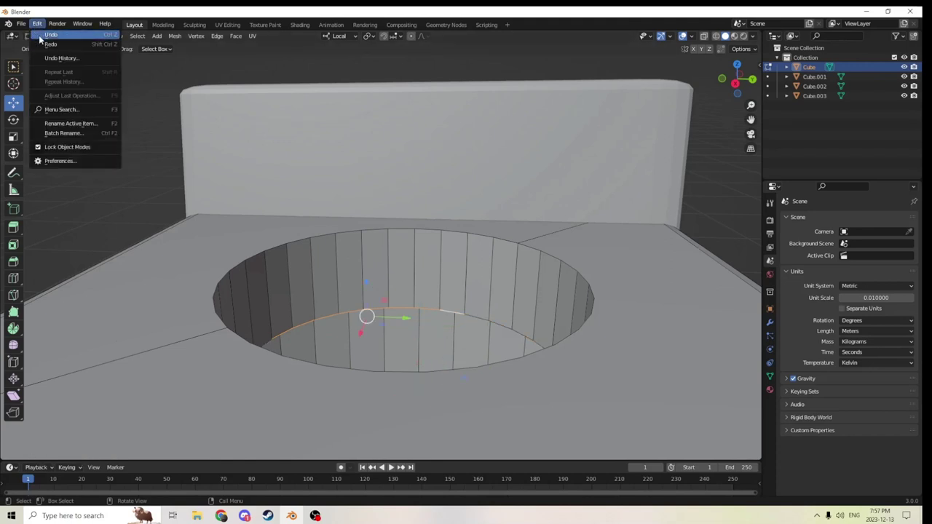
click(40, 34)
click(38, 24)
click(40, 34)
click(36, 24)
click(42, 34)
click(38, 24)
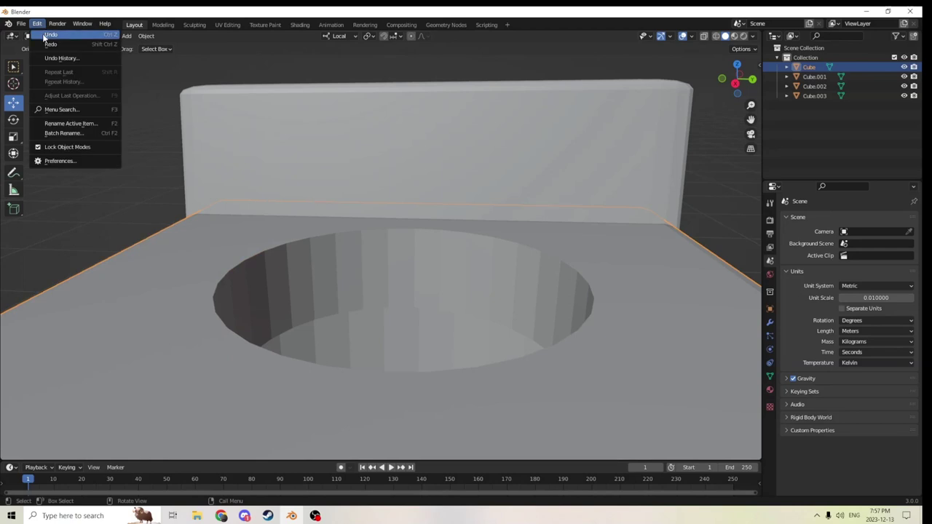
click(44, 36)
click(37, 24)
scroll(445, 165, down, 4)
mouse_move(526, 172)
middle_down()
mouse_move(509, 171)
mouse_move(516, 161)
mouse_move(534, 184)
middle_up()
middle_drag(454, 221, 328, 223)
scroll(405, 230, down, 3)
click(37, 24)
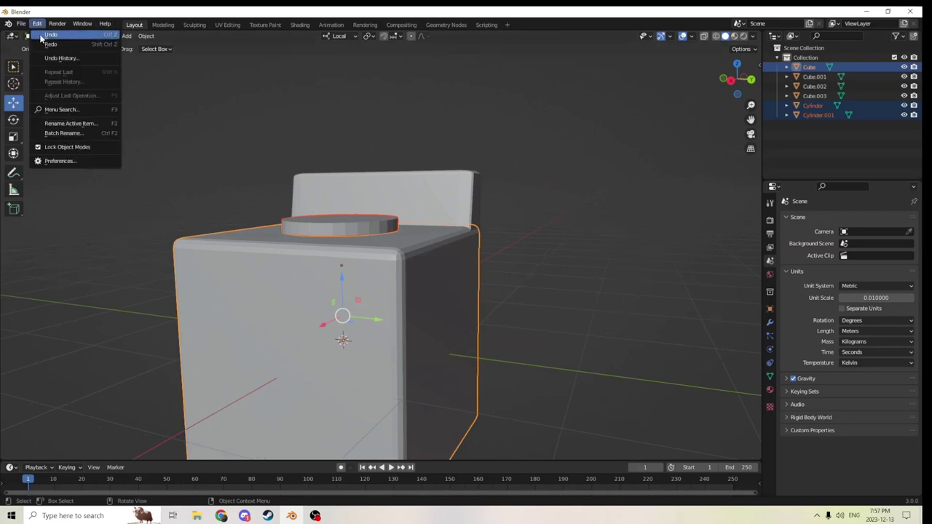
click(43, 35)
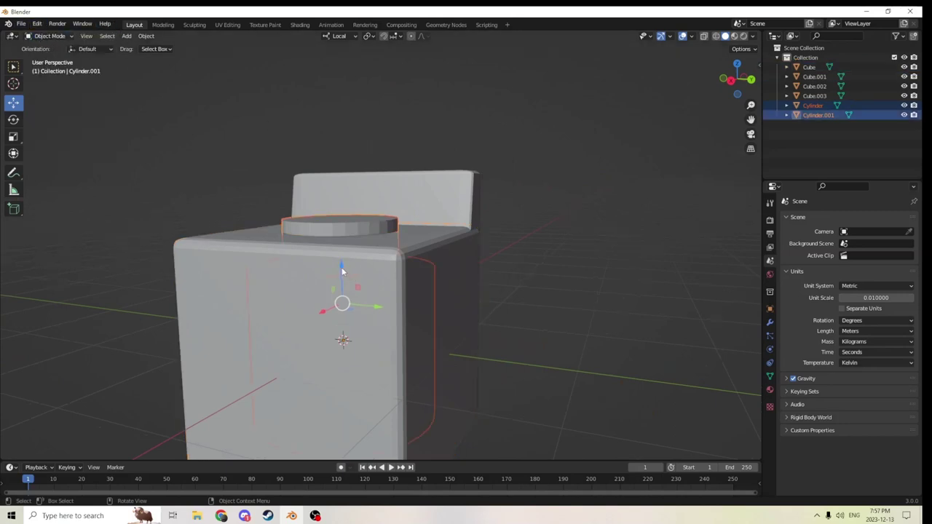
Move both cylinders up slightly along Z so the smaller one protrudes further above the cube.
drag(342, 271, 340, 254)
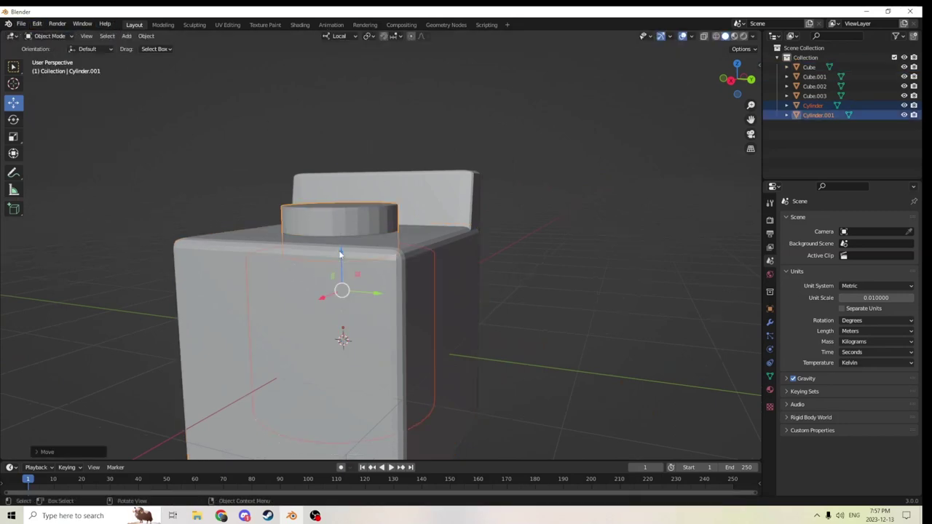
middle_drag(340, 254, 356, 271)
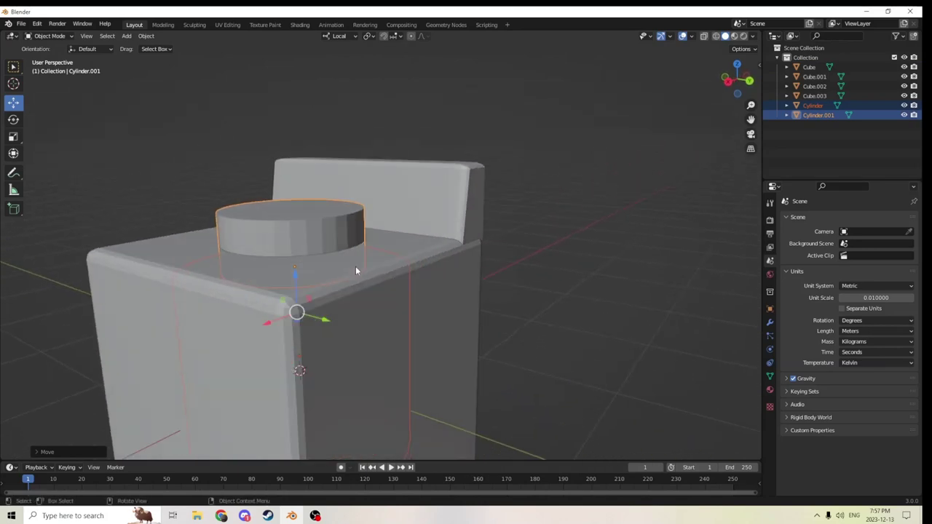
Try subtracting both raised cylinders from the cube with Auto Boolean Difference, inspect the hole, and undo the cut.
shift+click(419, 303)
click(146, 36)
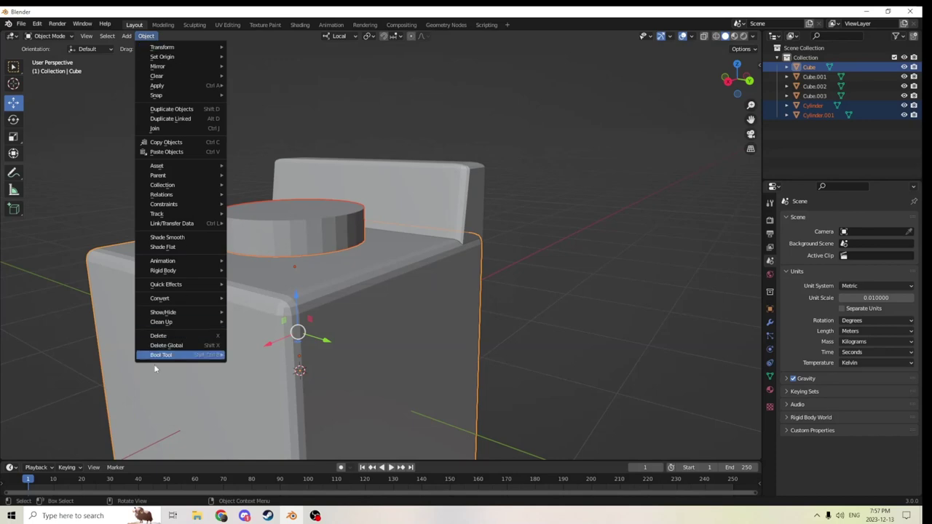
mouse_move(195, 362)
click(266, 363)
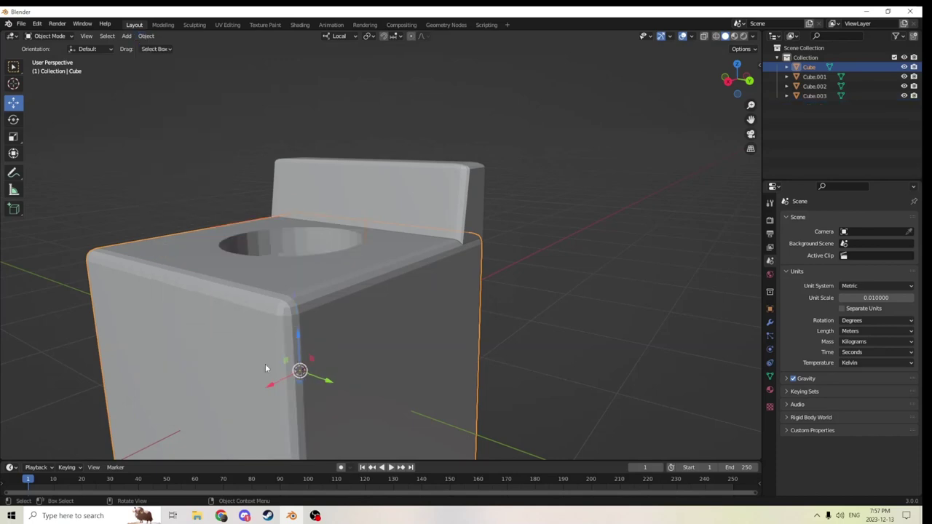
middle_drag(265, 364, 349, 246)
click(36, 24)
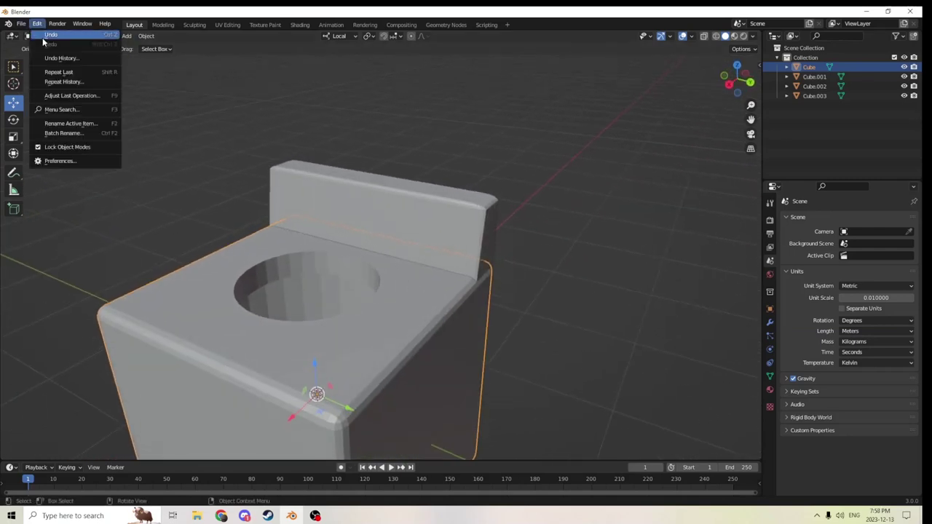
click(44, 36)
Duplicate the smaller protruding cylinder in place and move the copy up along Z until it is clear above the original.
click(289, 259)
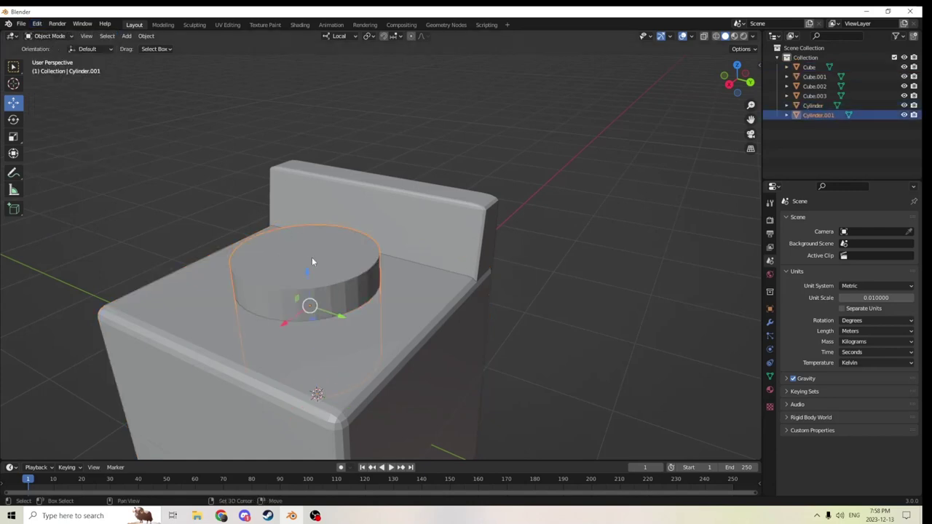
key(shift+d)
right_click(408, 162)
middle_drag(408, 161, 342, 176)
drag(294, 212, 280, 82)
middle_drag(306, 141, 299, 289)
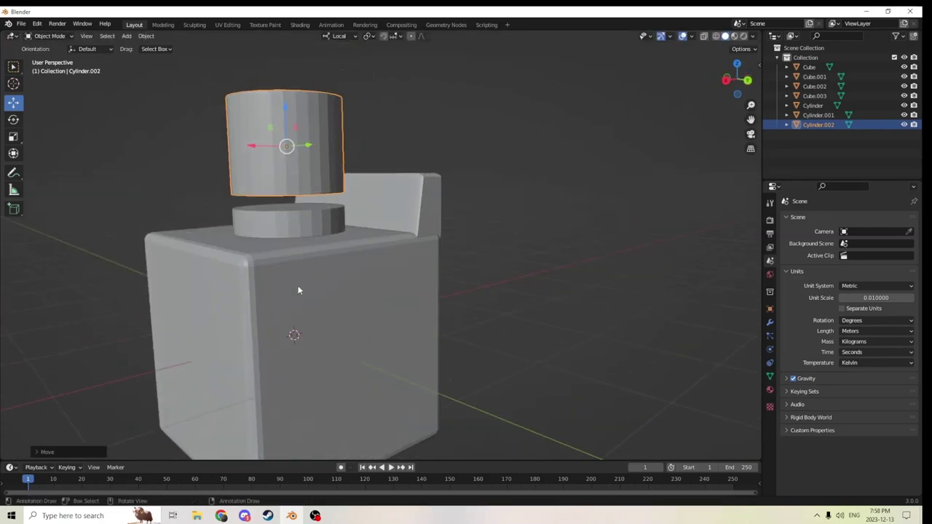
Subtract the large inner cylinder and the smaller protruding cylinder from the cube with Auto Boolean Difference.
click(318, 354)
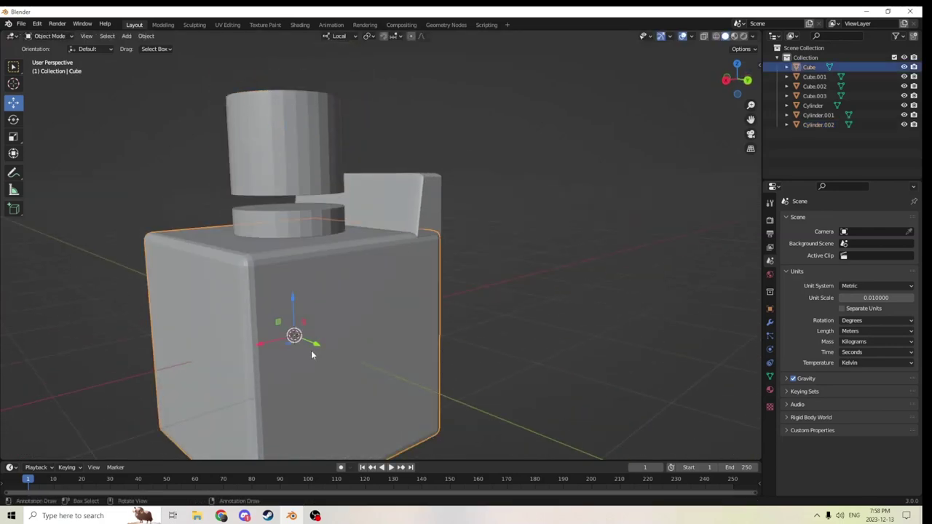
click(306, 348)
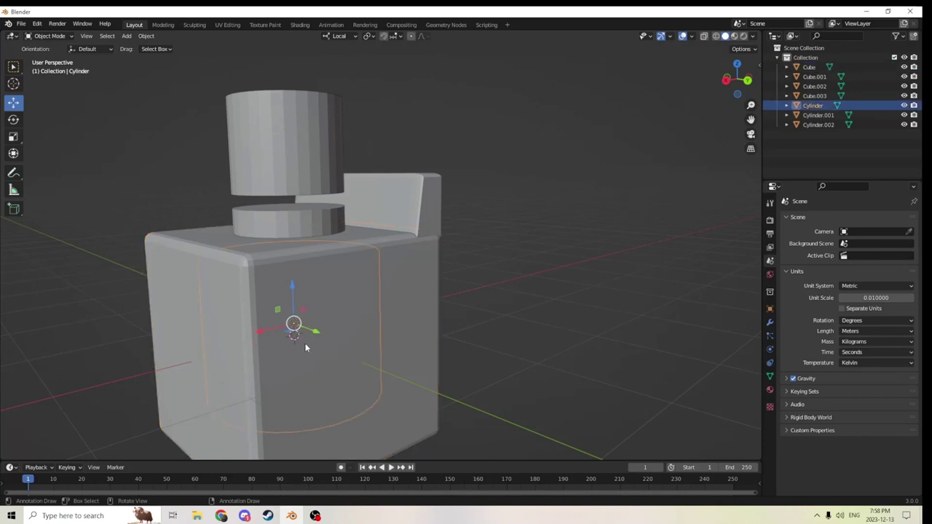
shift+click(296, 229)
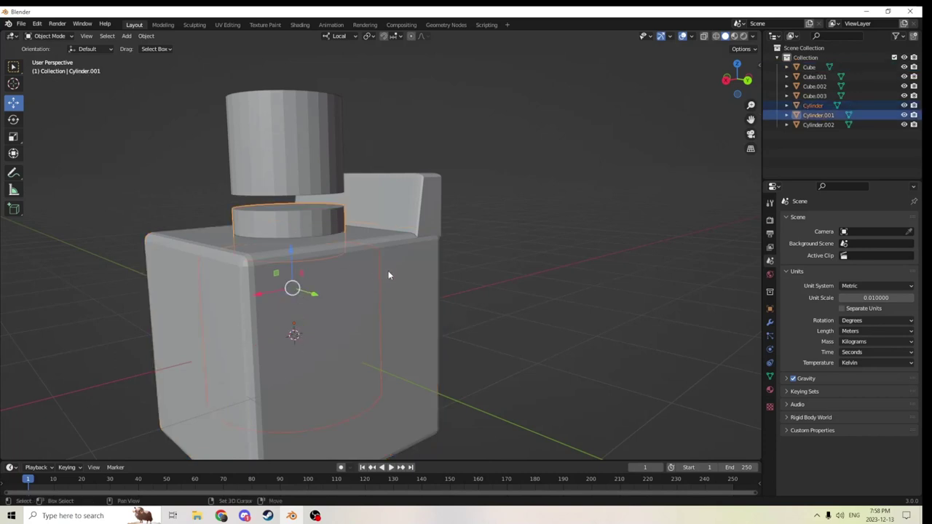
shift+click(405, 297)
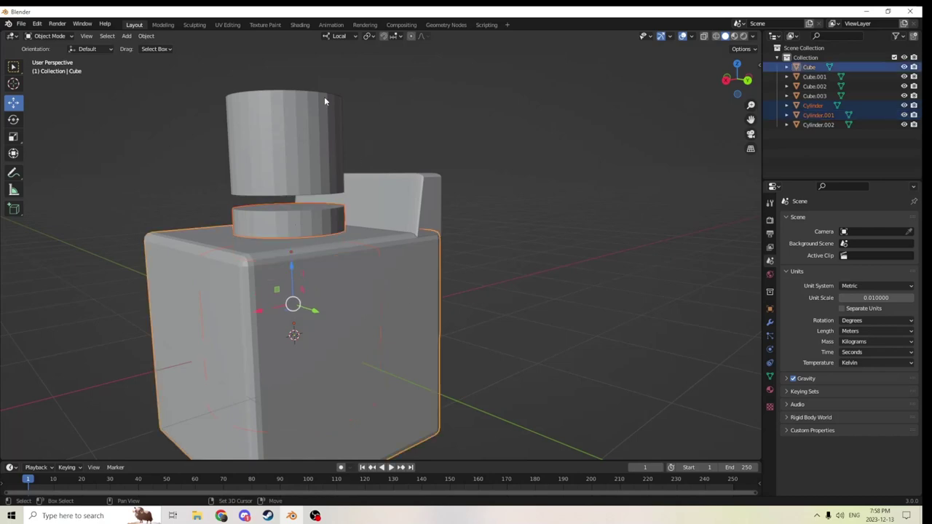
click(146, 37)
mouse_move(175, 358)
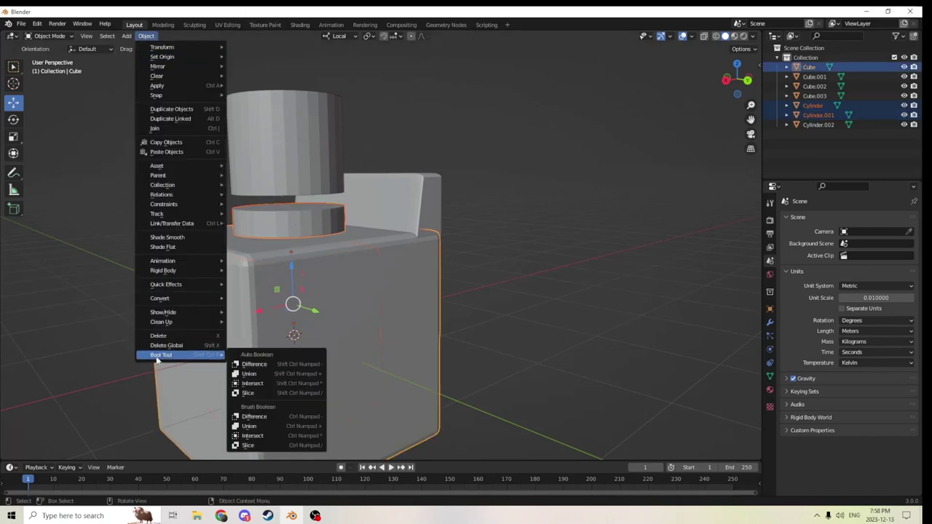
click(273, 370)
middle_drag(272, 266, 313, 213)
Flatten the remaining cylinder above the opening along Z into a disc.
click(333, 222)
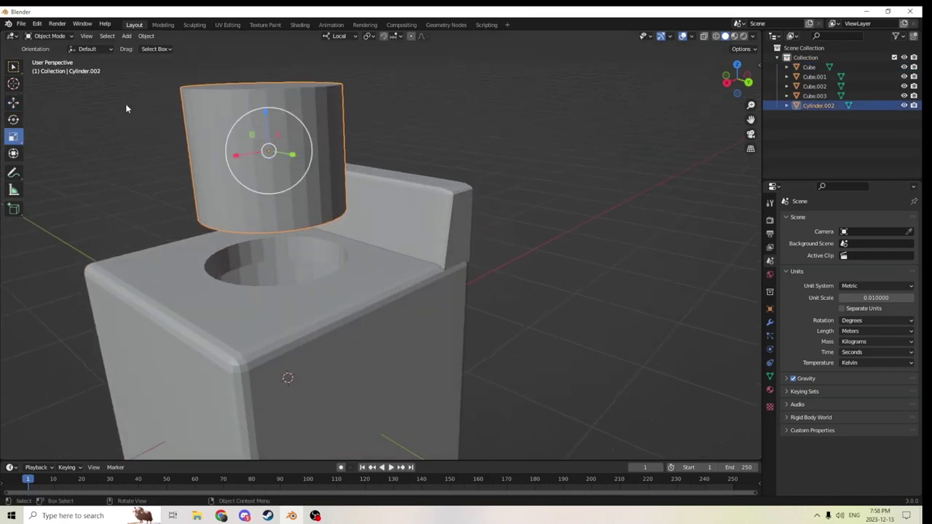
middle_drag(126, 108, 238, 82)
drag(263, 91, 257, 112)
middle_drag(257, 113, 249, 138)
scroll(249, 138, up, 2)
middle_drag(746, 130, 433, 175)
In Edit Mode, inset the top and bottom faces of the disc to leave a narrow rim.
key(Tab)
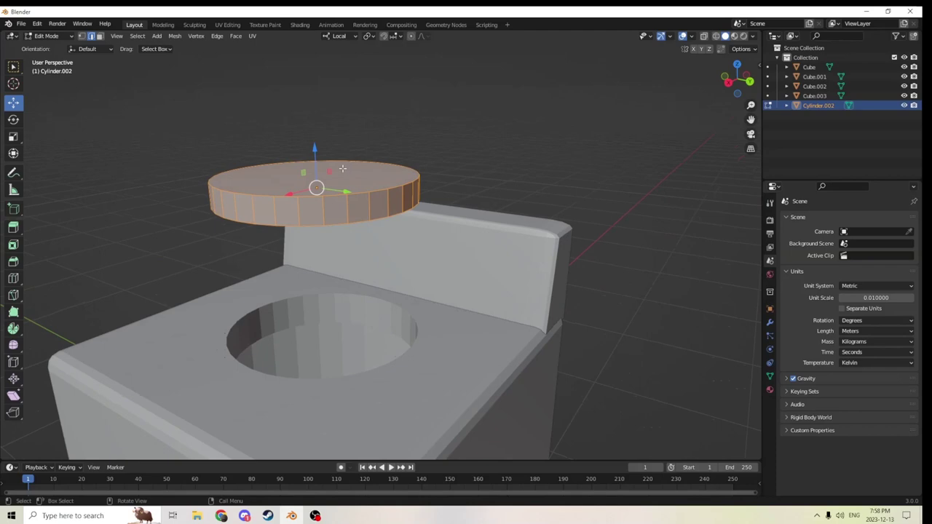
key(Tab)
key(Tab)
middle_drag(343, 169, 269, 123)
click(293, 213)
click(298, 103)
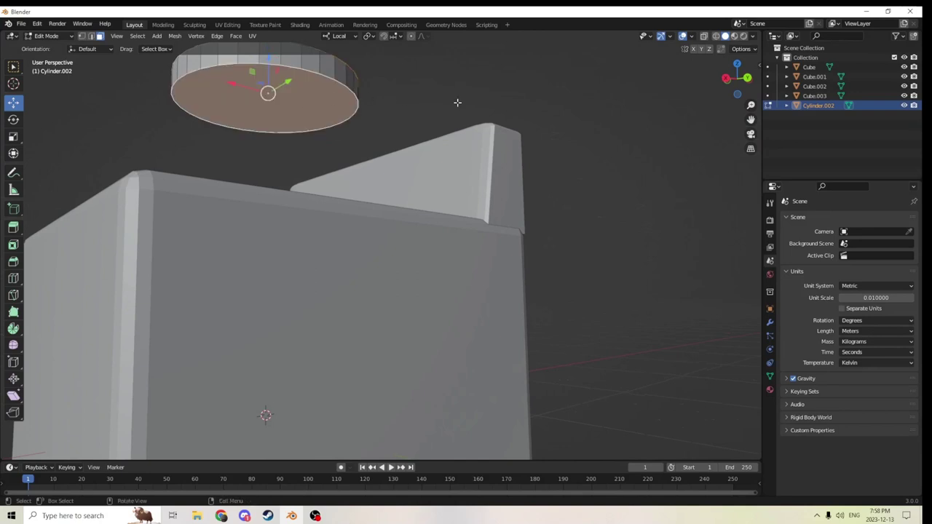
key(i)
click(442, 98)
middle_drag(442, 97, 416, 117)
Extrude the inset disc faces in place and scale them along Z to about 0.4, recessing both sides inside the rim.
key(e)
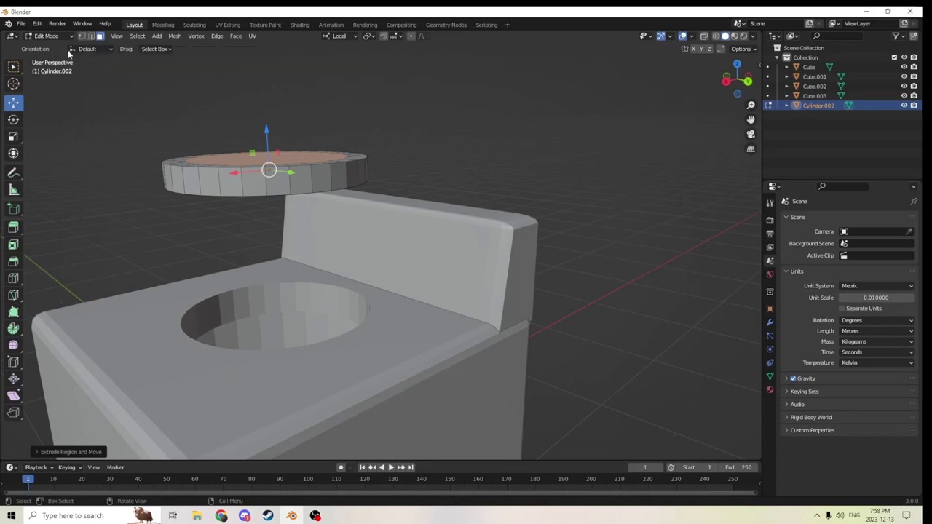
click(14, 137)
middle_drag(235, 90, 252, 109)
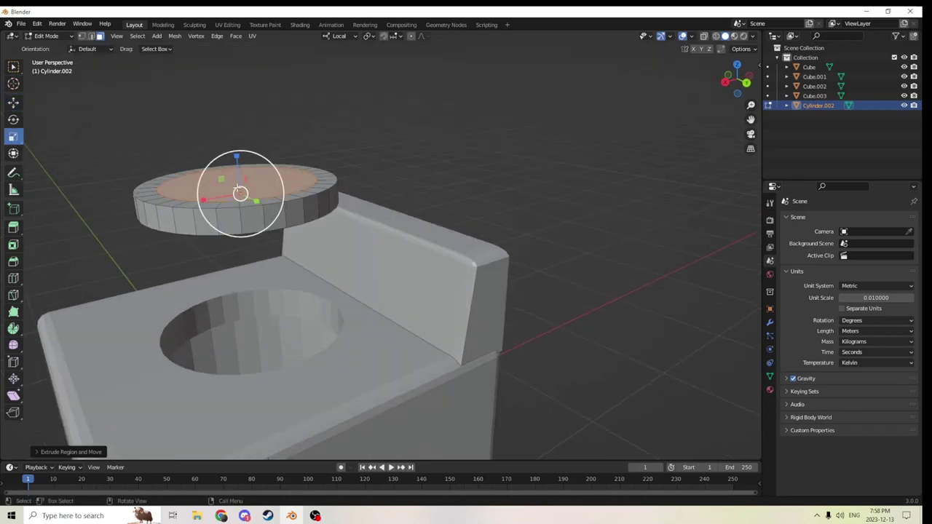
drag(237, 158, 235, 166)
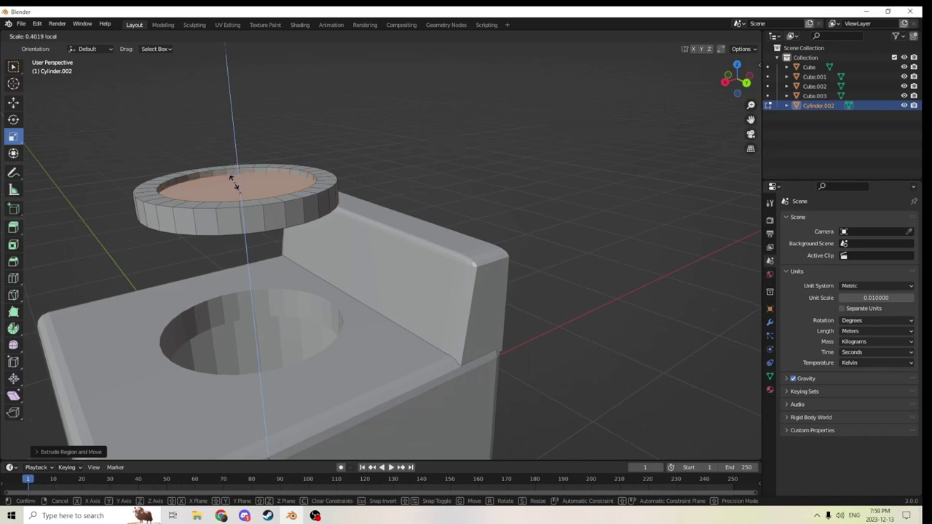
drag(235, 182, 234, 183)
middle_drag(235, 183, 255, 186)
key(Tab)
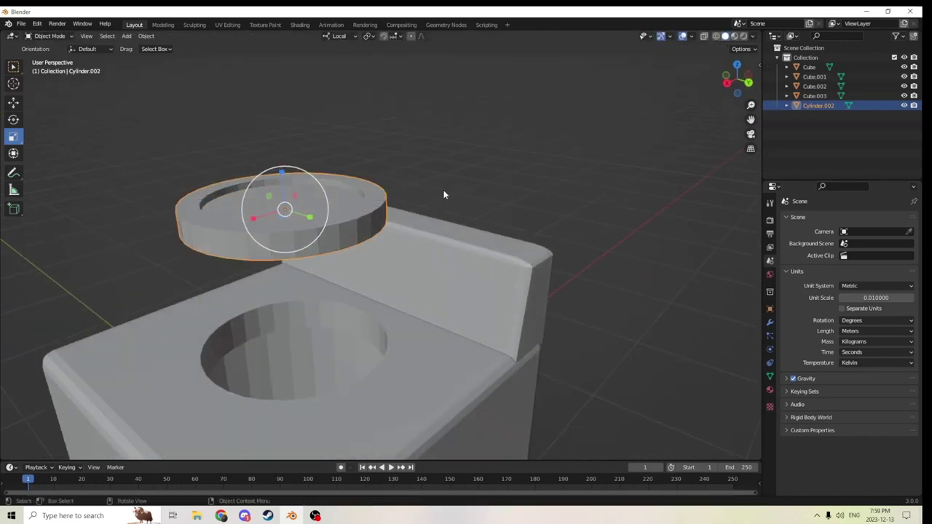
Scale the whole recessed disc down along Z to make it thinner.
middle_drag(444, 194, 494, 175)
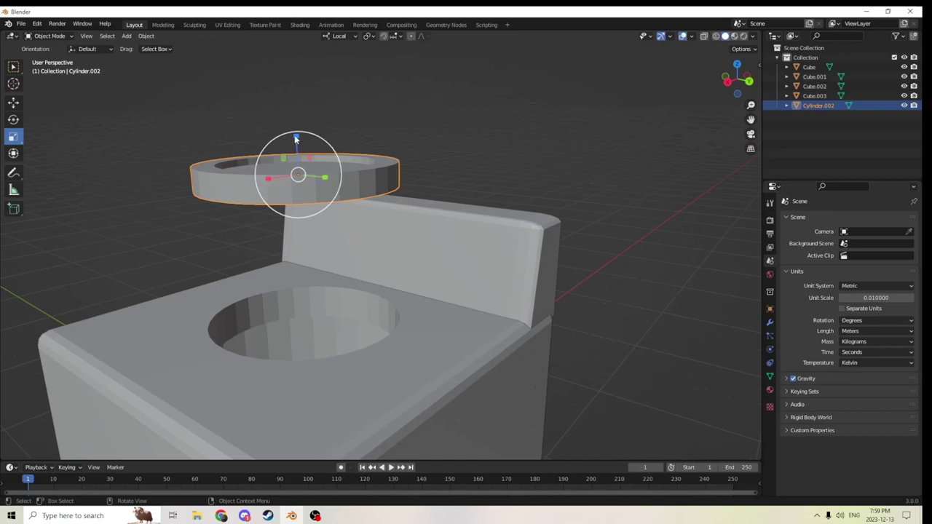
drag(296, 138, 295, 152)
middle_drag(295, 153, 276, 163)
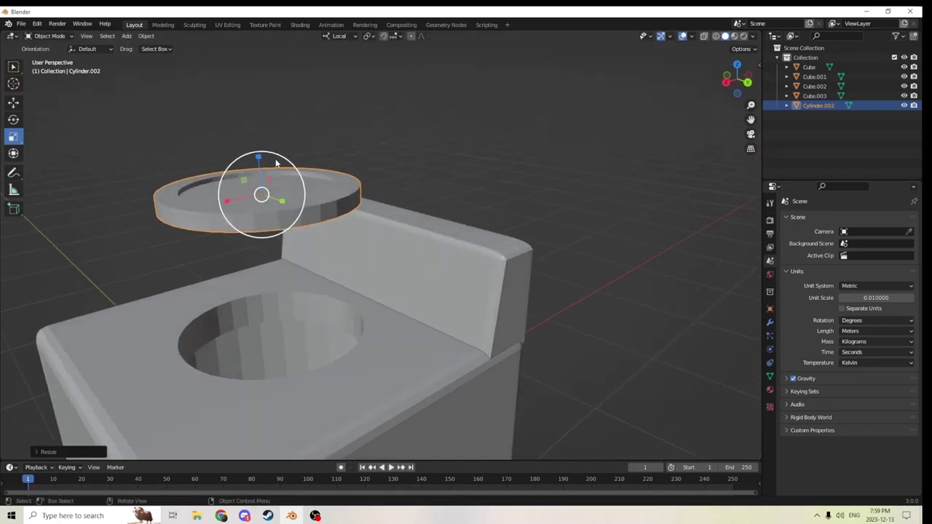
key(Tab)
middle_drag(364, 192, 658, 141)
key(Tab)
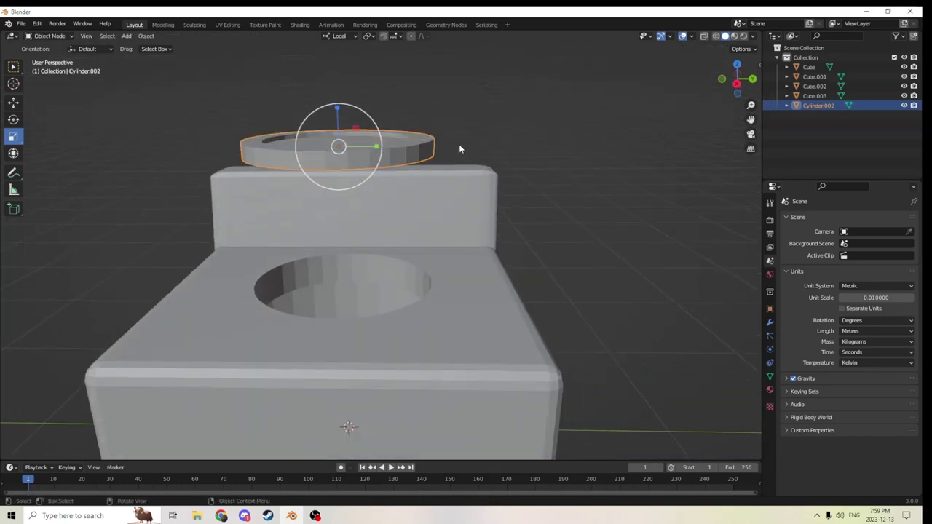
Move the disc down along Z by about 0.008 m to fit into the round top opening.
click(13, 103)
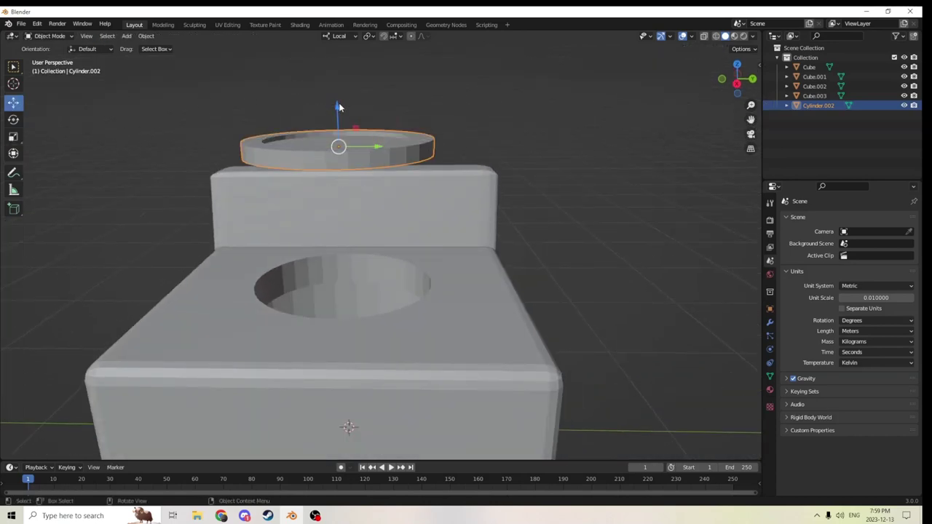
drag(334, 109, 341, 160)
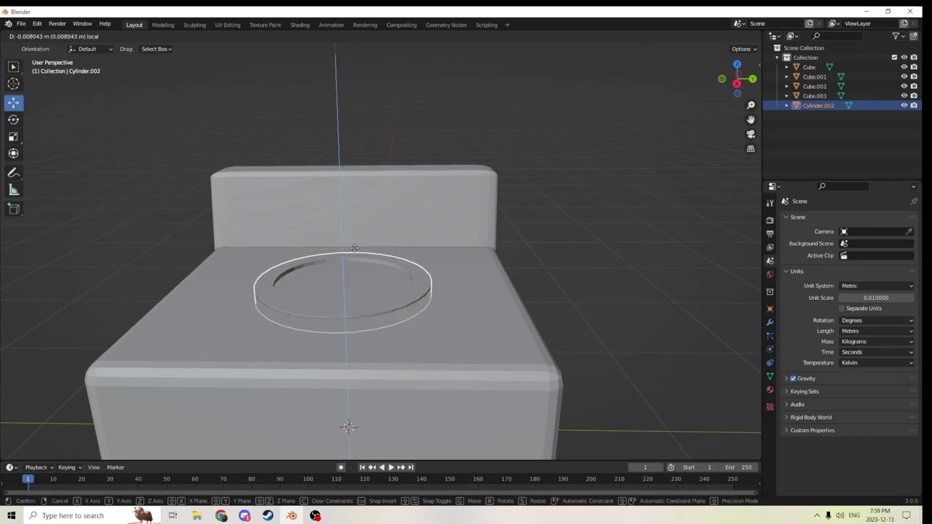
click(354, 250)
Fine-tune the disc's uniform scale to the opening and nudge it slightly up along Z.
middle_drag(354, 250, 533, 262)
key(s)
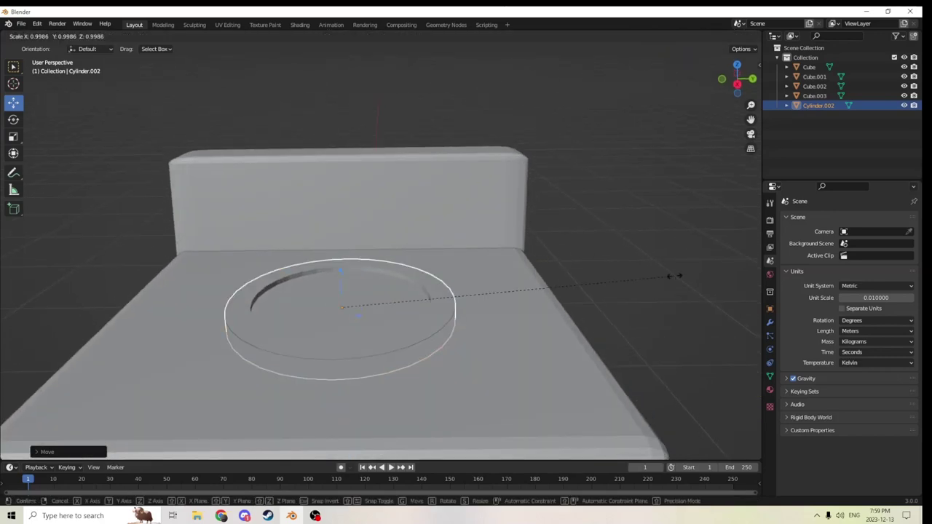
click(669, 275)
middle_drag(661, 265, 526, 232)
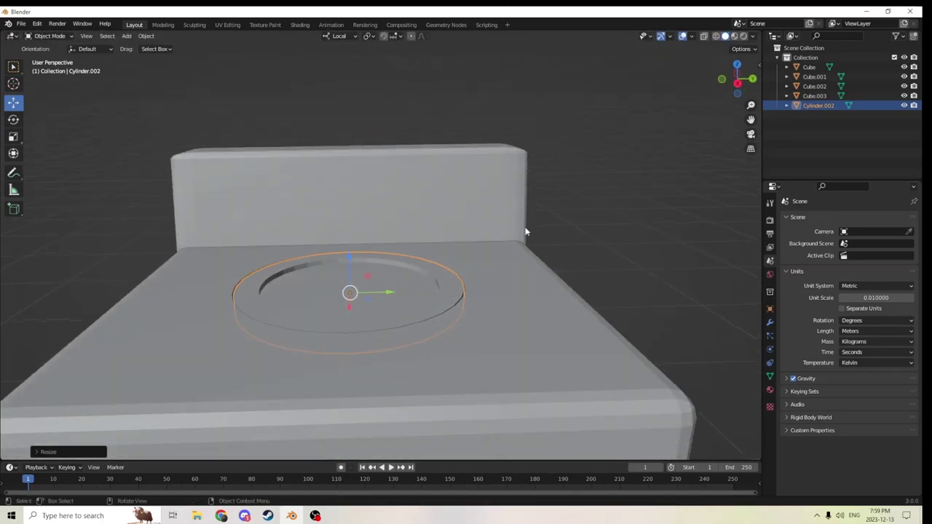
drag(347, 260, 347, 256)
scroll(348, 256, down, 3)
middle_drag(347, 256, 279, 258)
scroll(279, 258, down, 1)
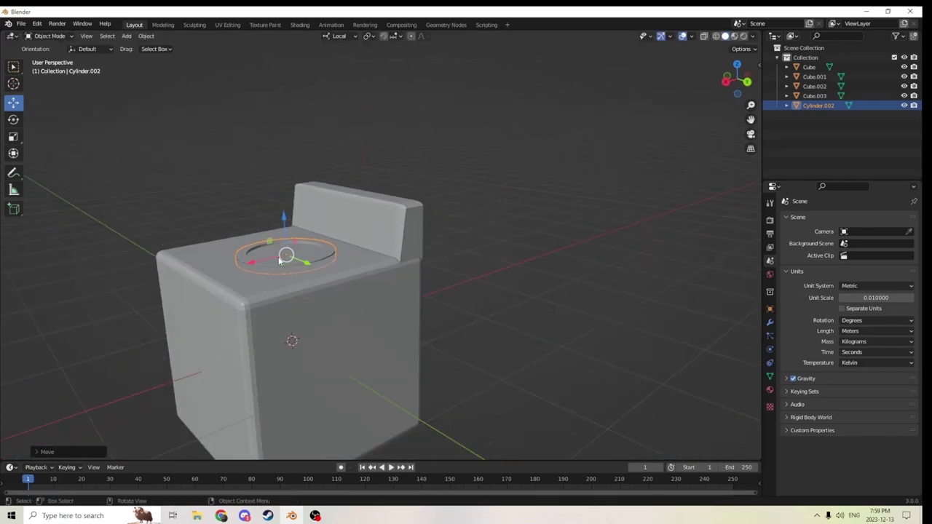
Join the disc and the hollowed cube into the sloped rear slab as one object.
shift+click(315, 304)
middle_drag(315, 304, 387, 287)
click(338, 267)
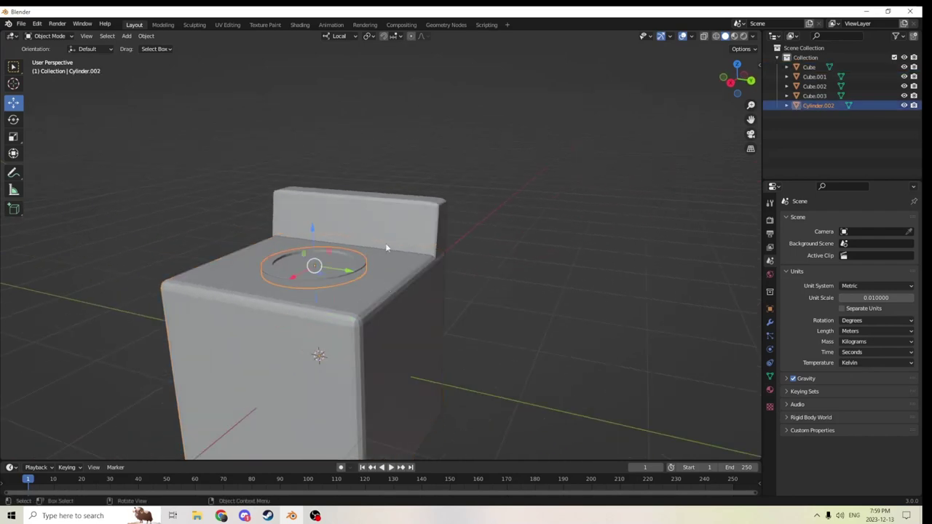
click(386, 245)
click(311, 266)
shift+click(387, 316)
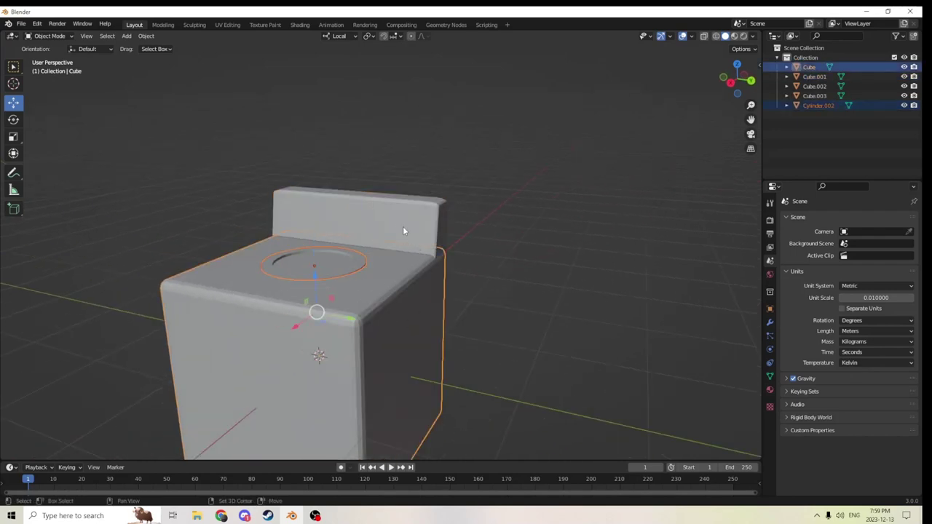
shift+click(406, 228)
middle_drag(405, 228, 387, 243)
key(ctrl+j)
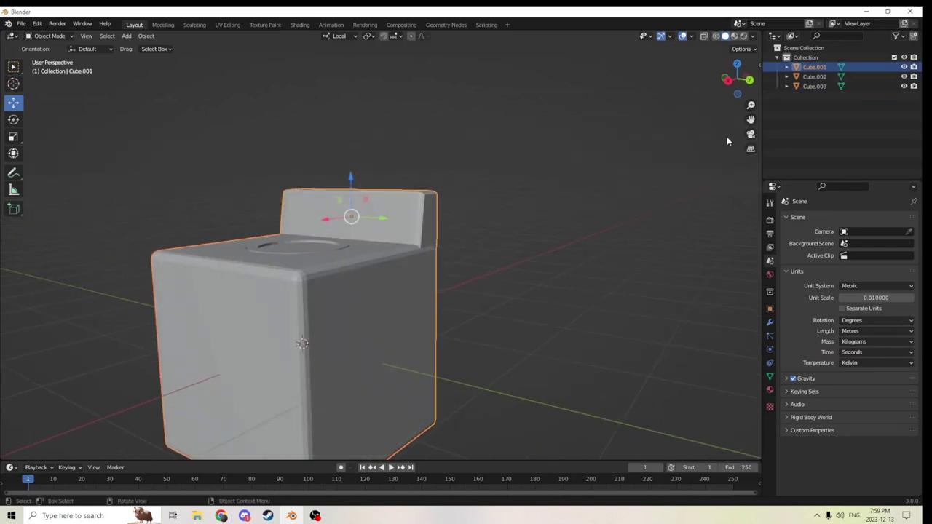
Add a cylinder mesh at the origin and bring up its object transform values.
drag(751, 121, 746, 71)
middle_drag(621, 164, 595, 185)
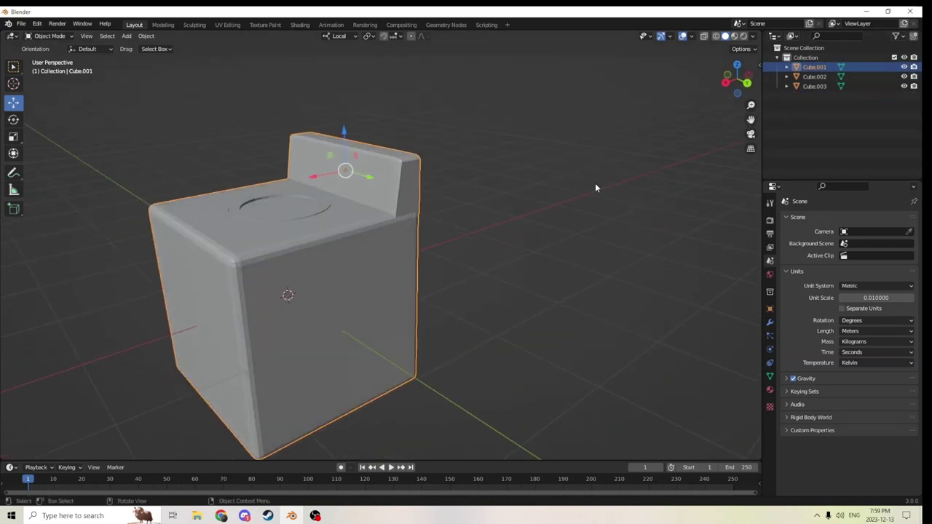
key(shift+a)
mouse_move(587, 188)
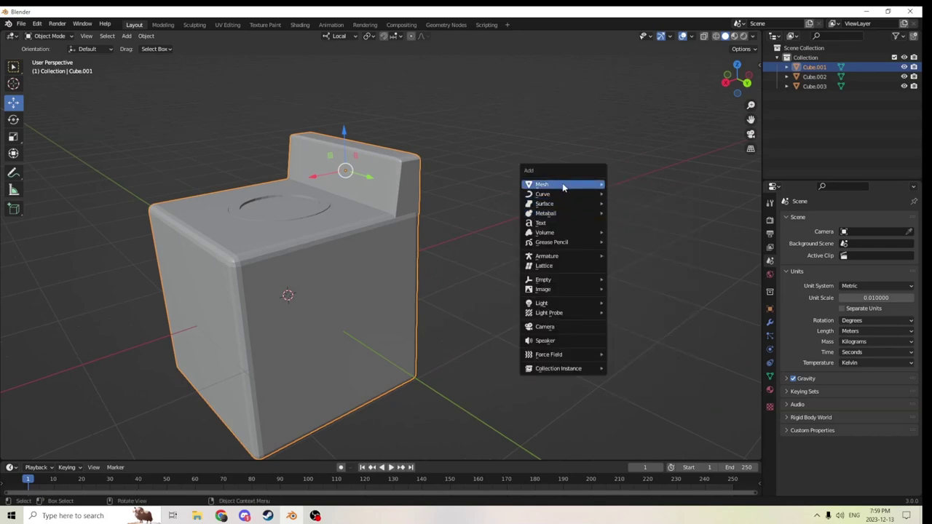
click(629, 232)
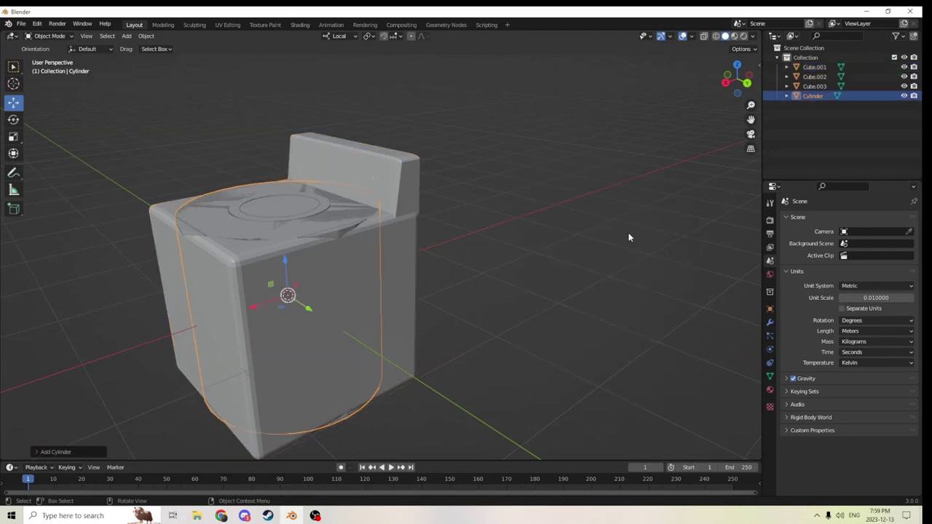
click(769, 310)
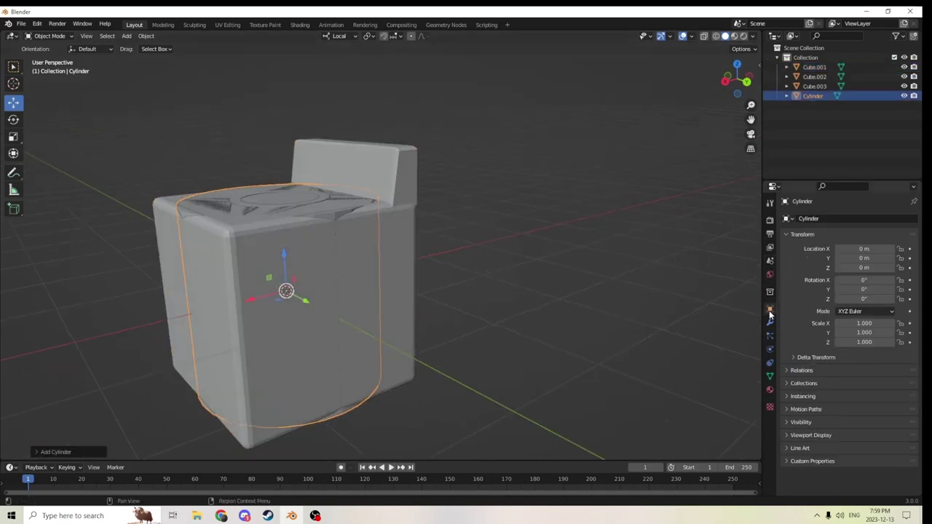
double_click(864, 258)
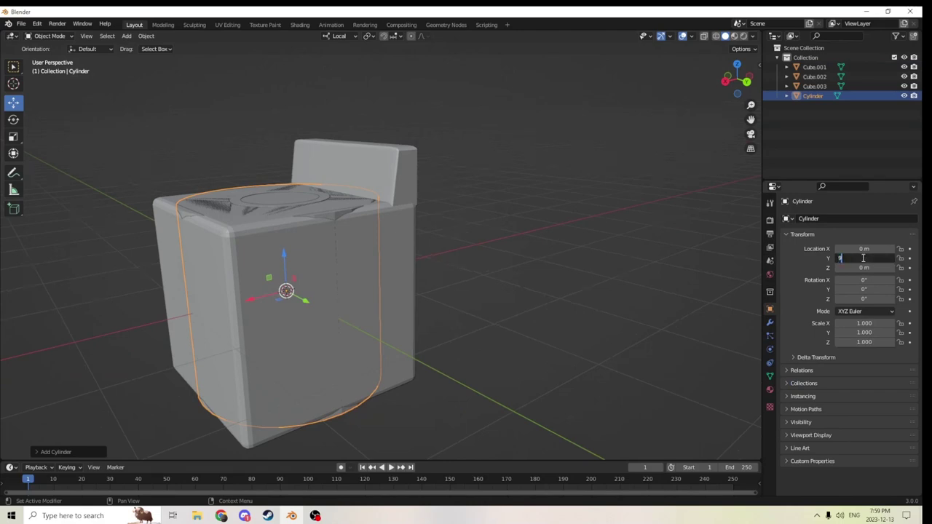
key(Return)
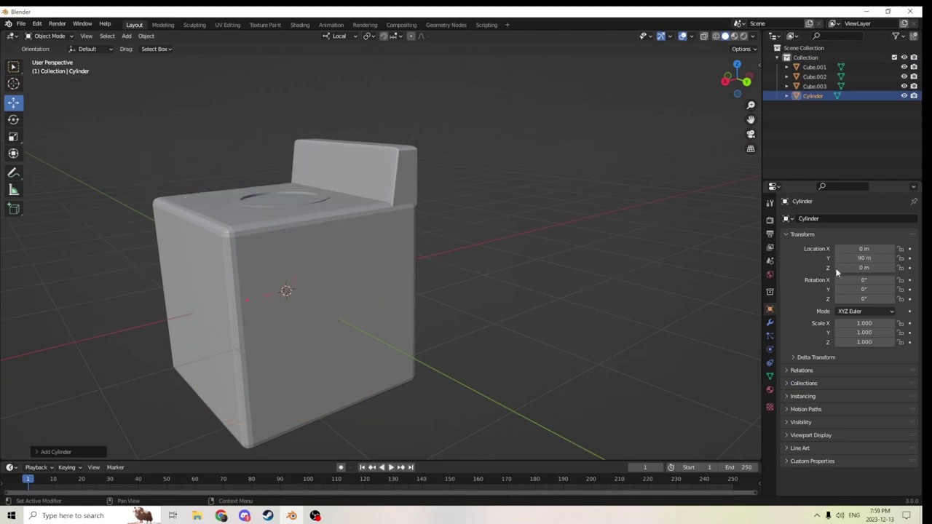
double_click(857, 257)
text(0)
key(Return)
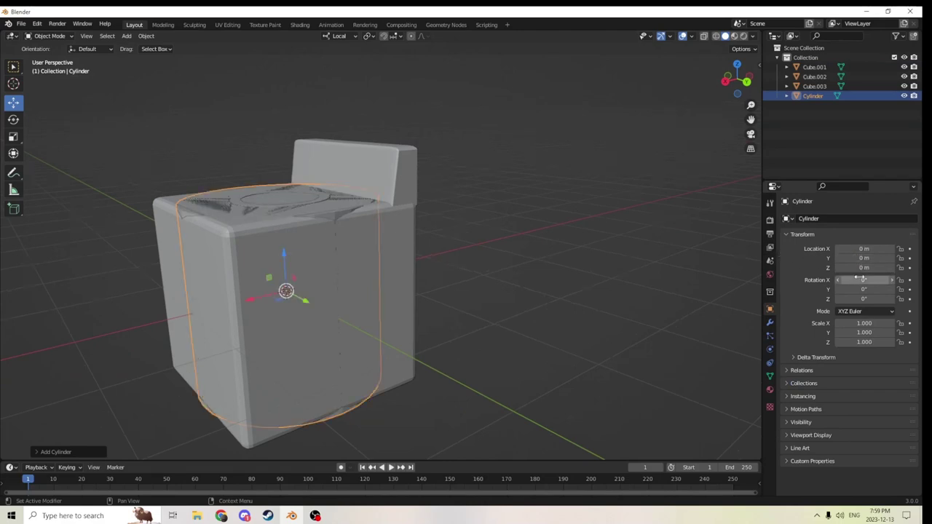
Set the new cylinder's Y rotation to 90° and scale it down uniformly to 0.449.
double_click(864, 290)
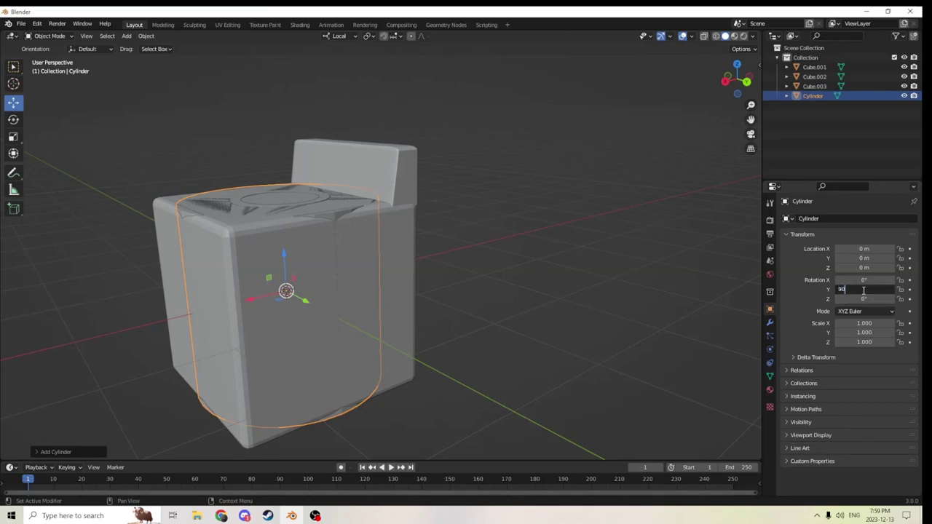
key(Return)
middle_drag(622, 266, 616, 270)
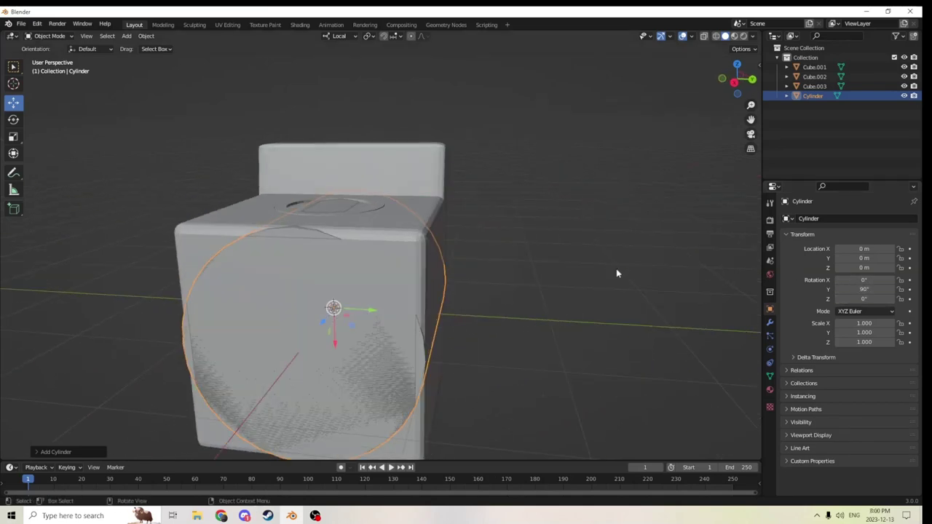
key(s)
click(467, 282)
middle_drag(467, 283, 325, 270)
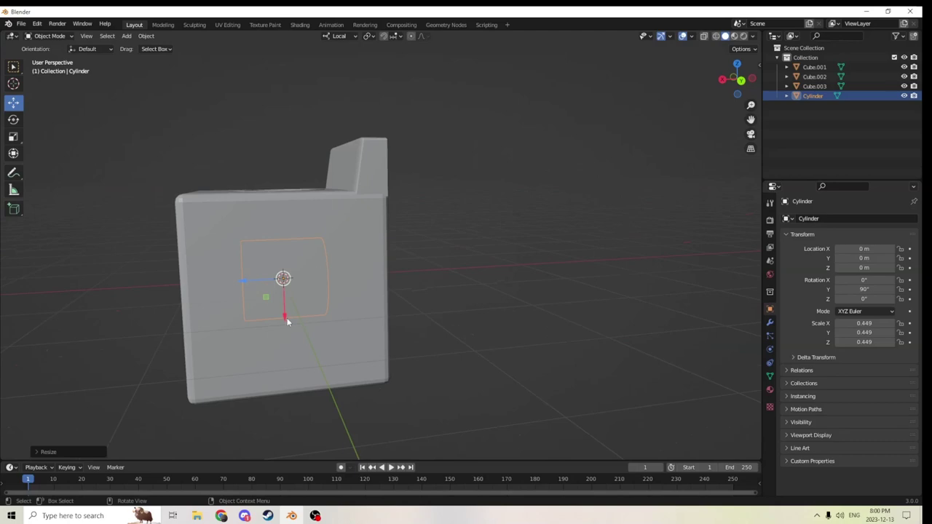
Raise the horizontal cylinder to Z 0.012249 m above the body's top and scale it down uniformly to 0.214.
drag(288, 322, 282, 203)
middle_drag(283, 203, 353, 185)
key(s)
click(360, 219)
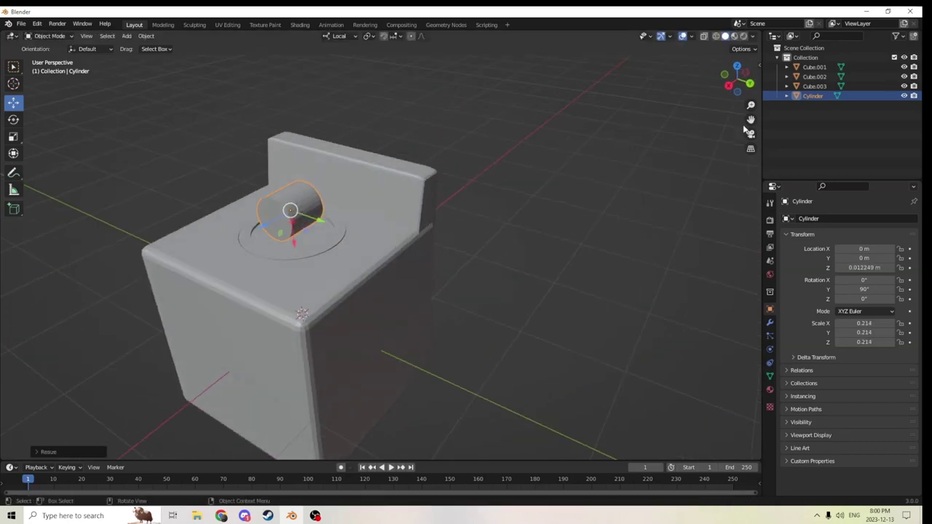
drag(750, 119, 799, 182)
scroll(623, 128, up, 3)
middle_drag(623, 128, 602, 90)
scroll(503, 111, up, 1)
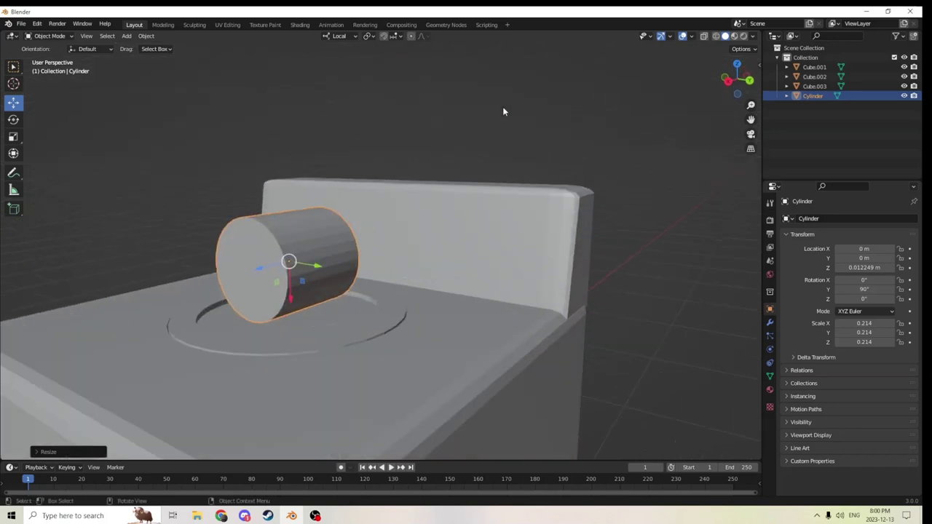
Start editing the horizontal cylinder's mesh and add an edge loop slid about 0.72 toward its rear end.
key(Tab)
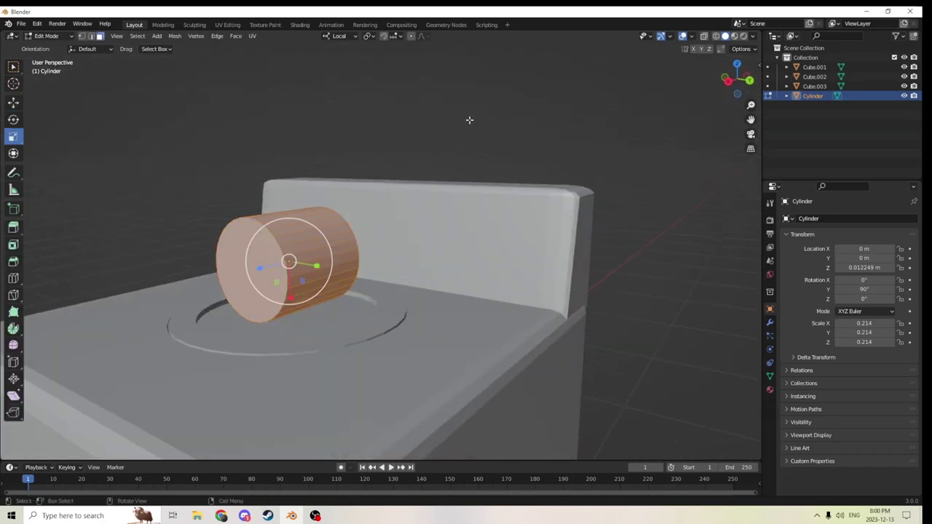
middle_drag(469, 120, 321, 293)
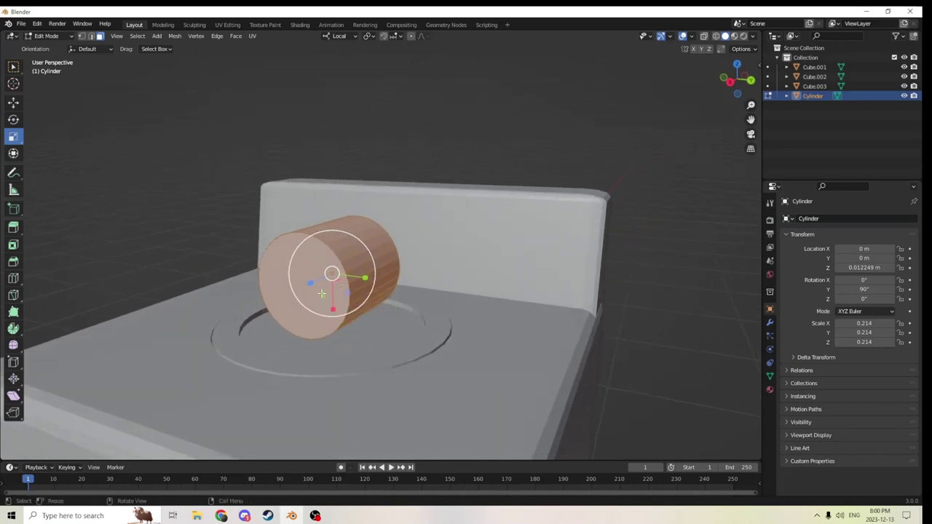
key(ctrl+r)
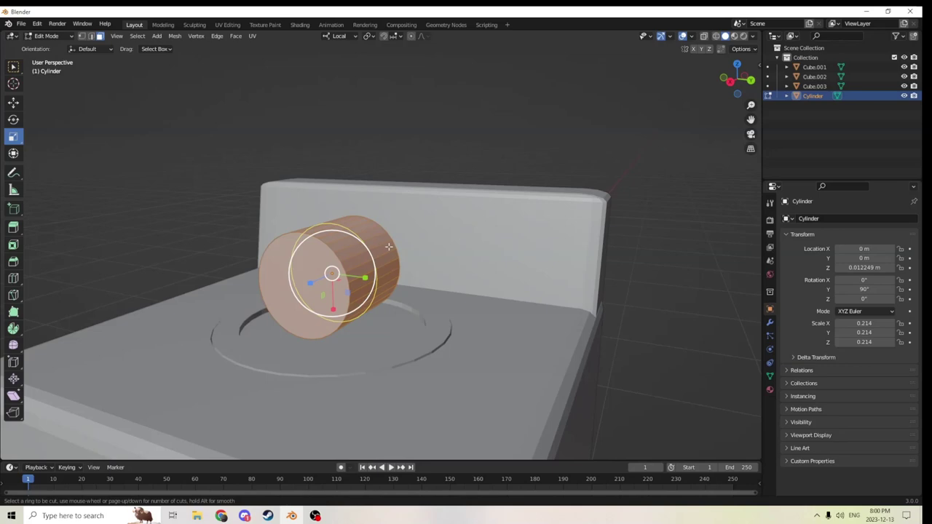
click(389, 247)
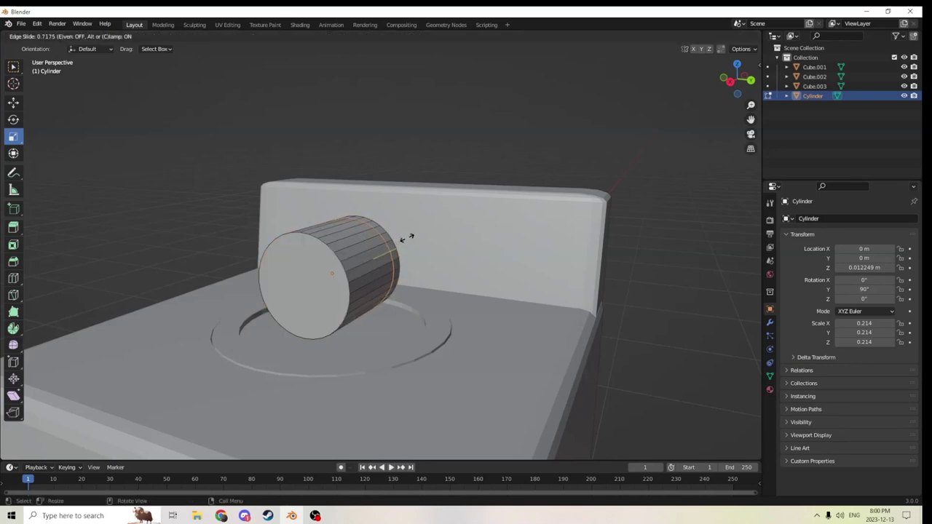
click(406, 238)
middle_drag(406, 237, 412, 234)
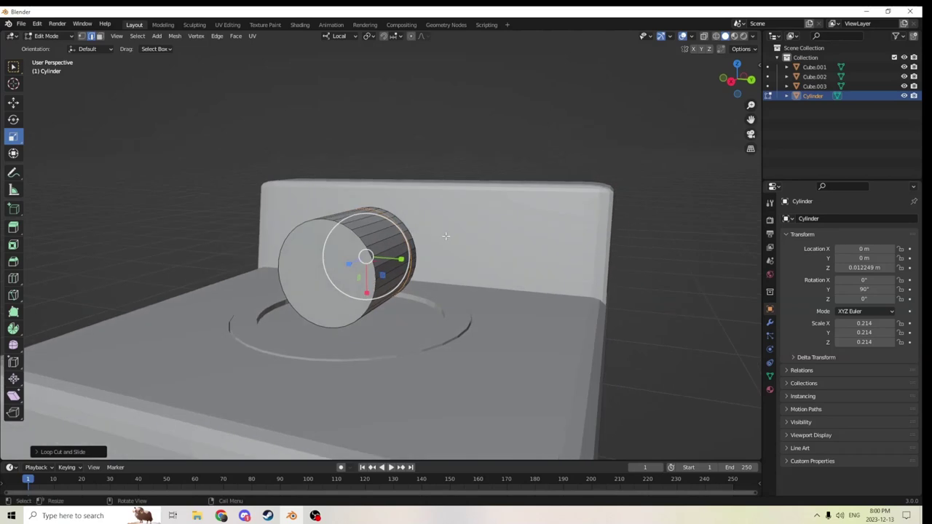
Add a second edge loop around the cylinder, slid about 0.86 toward the first loop near the rear end.
key(ctrl+r)
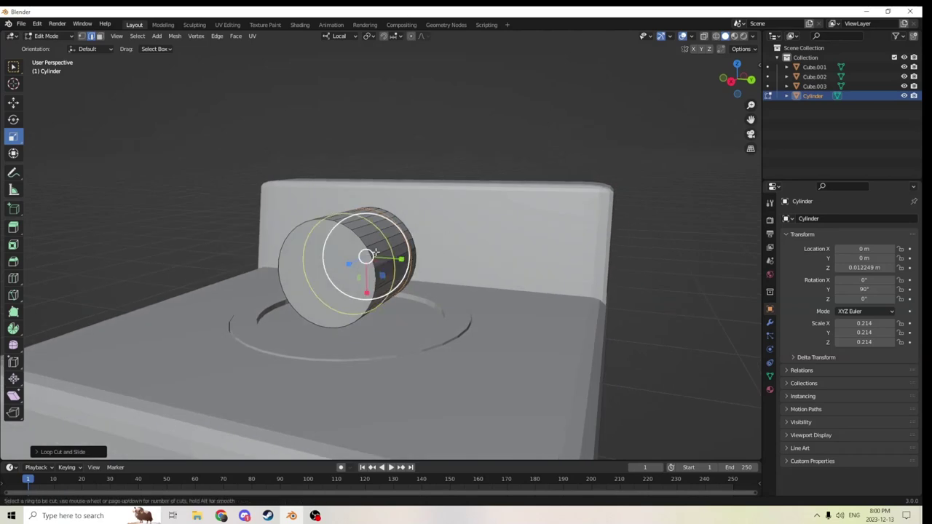
click(387, 248)
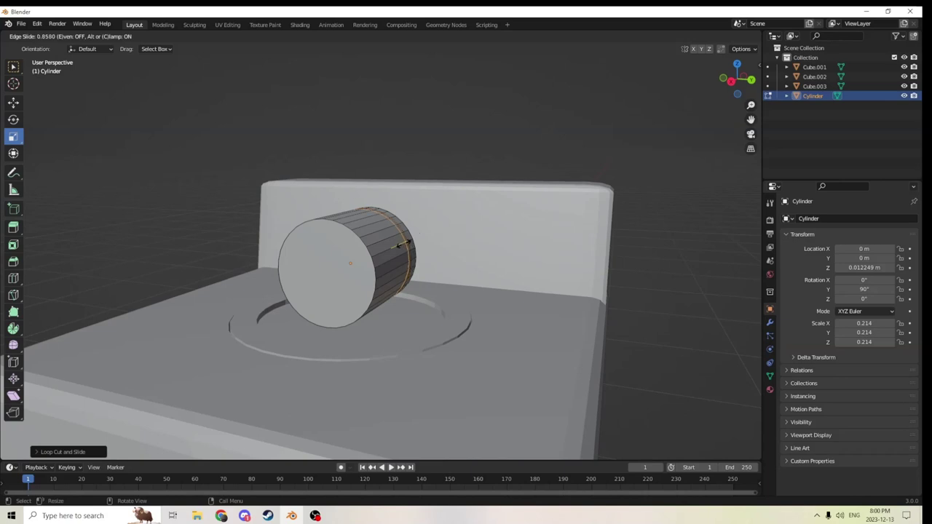
click(403, 243)
mouse_move(403, 243)
middle_down()
mouse_move(415, 245)
mouse_move(403, 245)
middle_up()
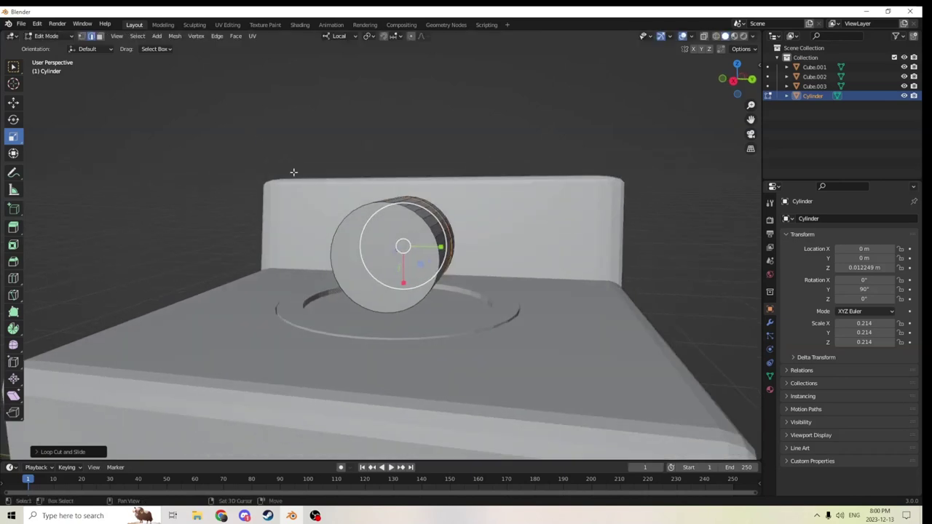
Select the cylinder's front rim together with the newest edge loop and scale them down uniformly to form a stem narrower than the rear flange.
middle_drag(335, 224, 391, 277)
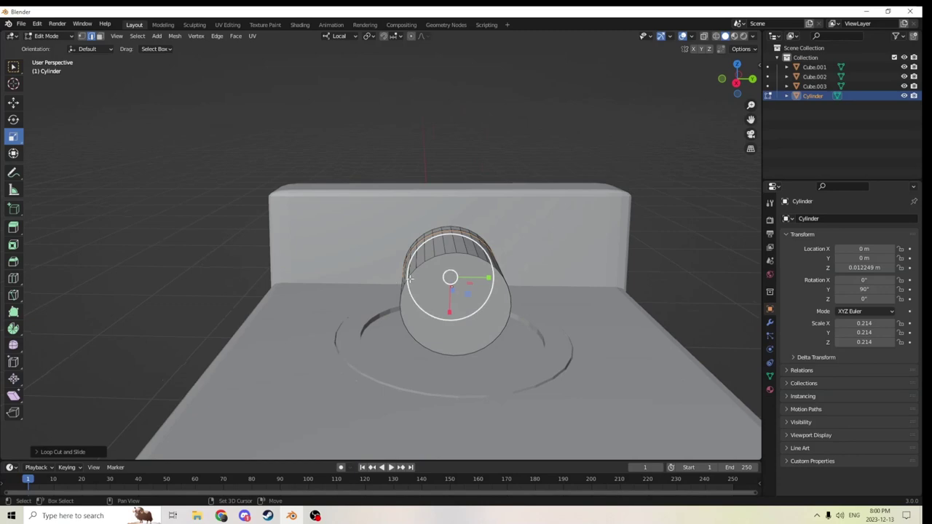
shift+click(410, 277)
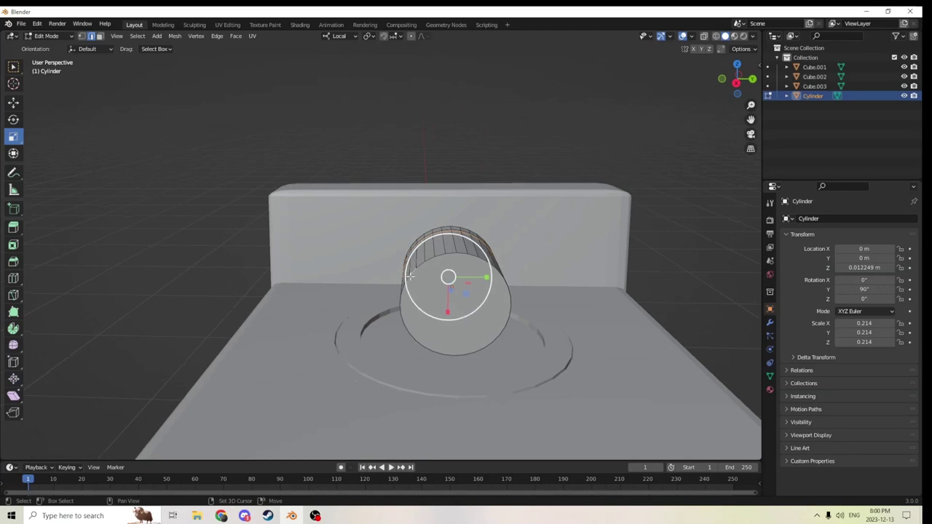
ctrl+click(461, 251)
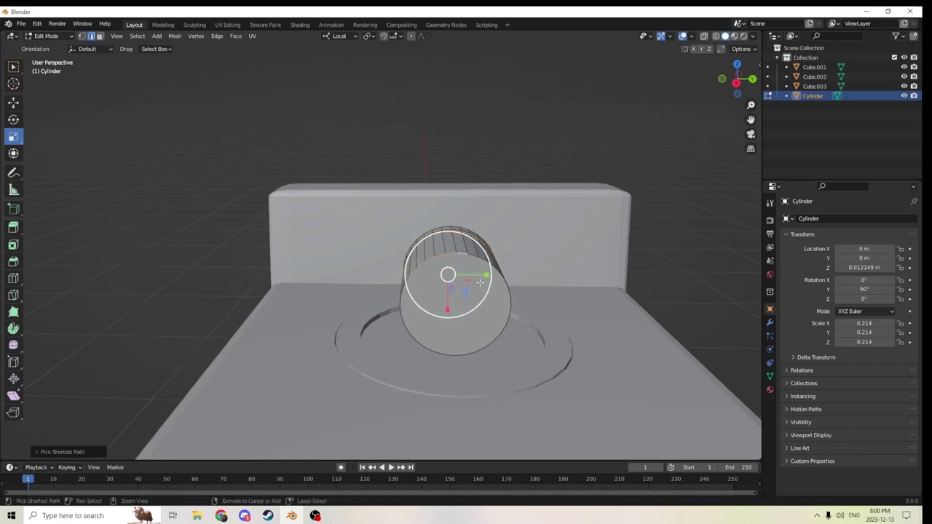
ctrl+click(505, 325)
ctrl+click(453, 355)
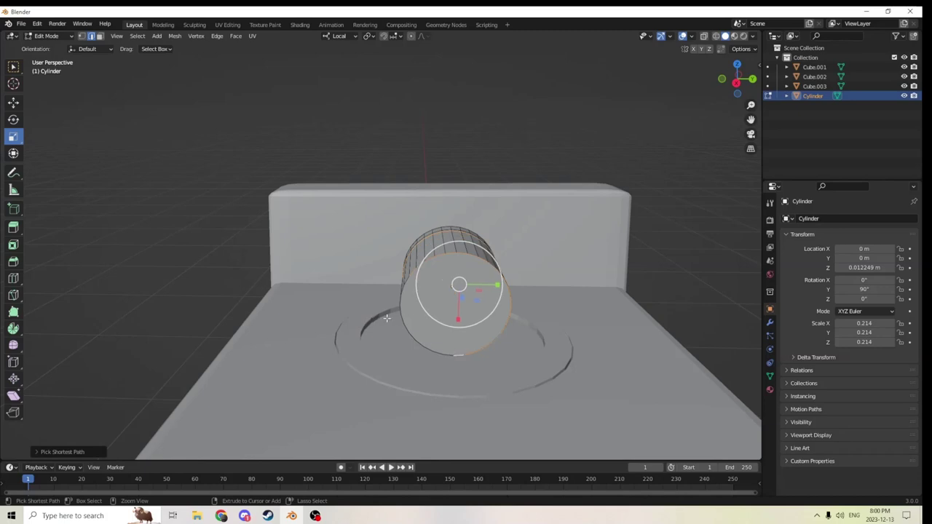
ctrl+click(404, 325)
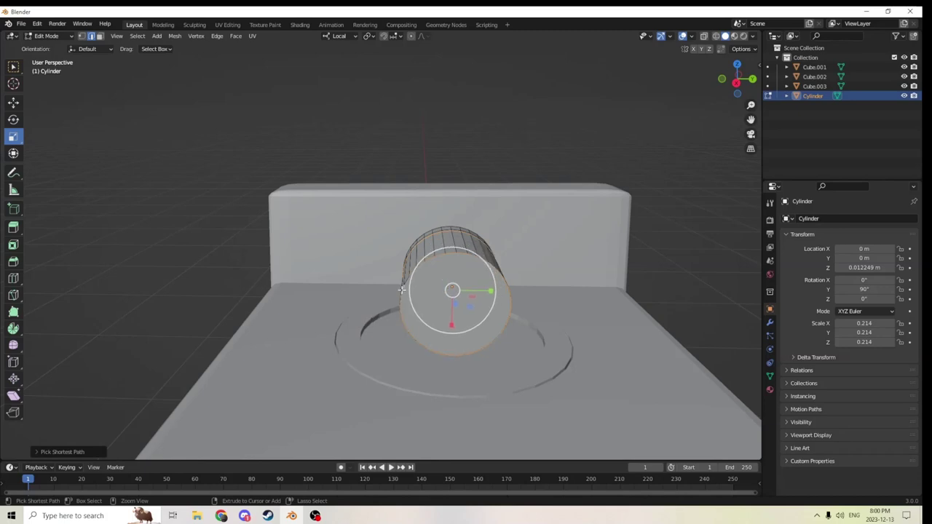
ctrl+click(405, 279)
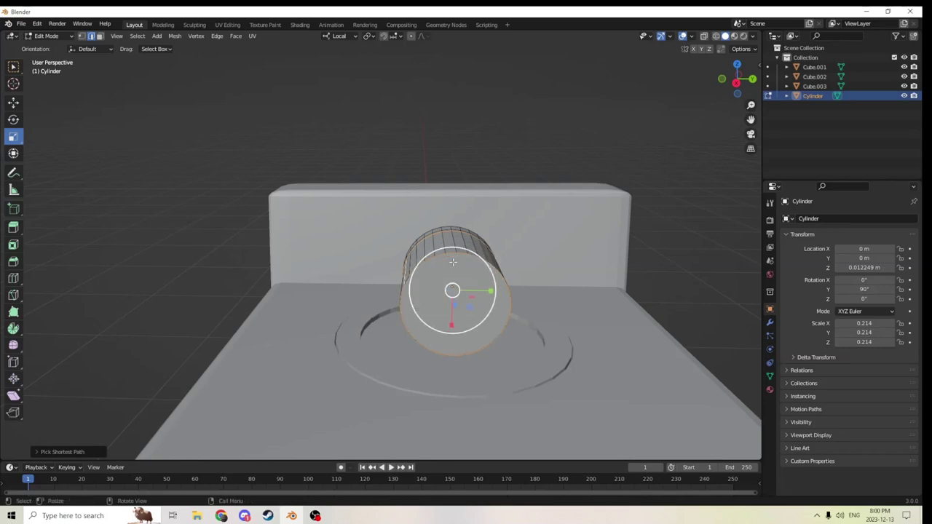
middle_drag(452, 262, 494, 292)
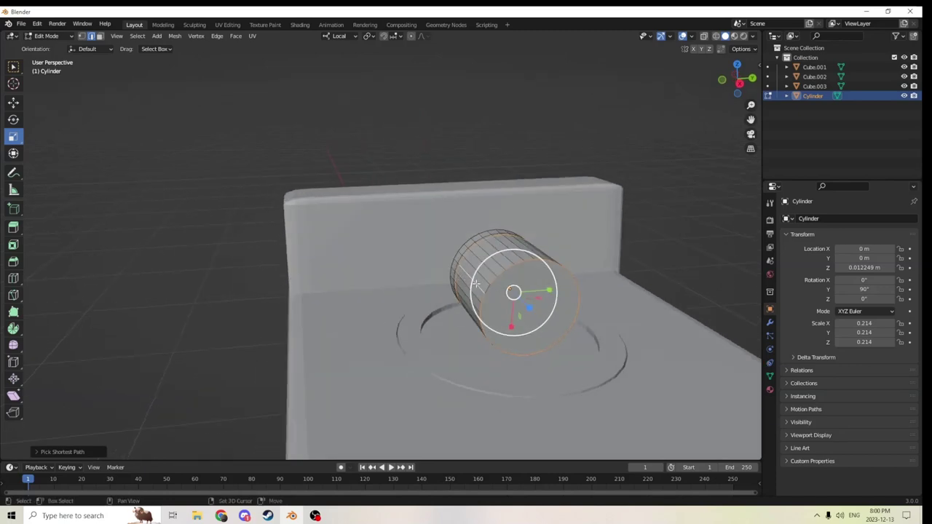
shift+click(478, 285)
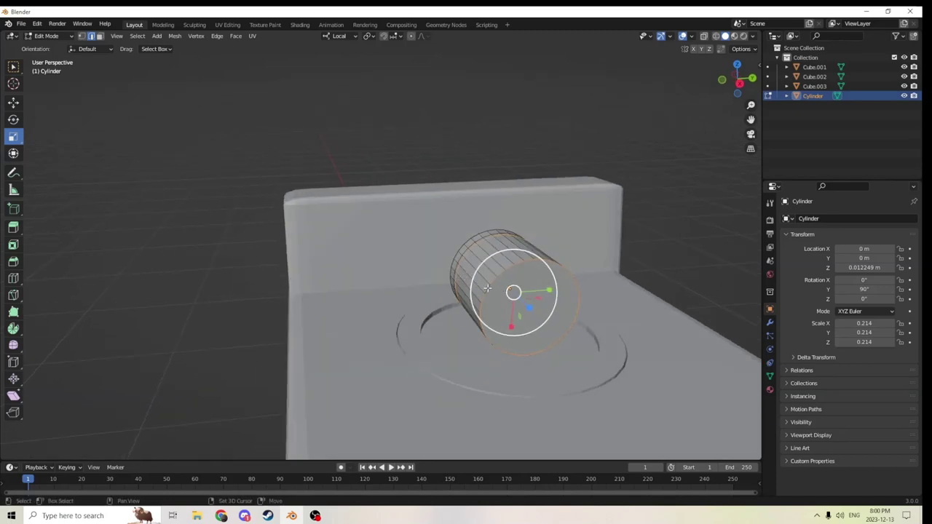
middle_drag(546, 260, 655, 315)
key(s)
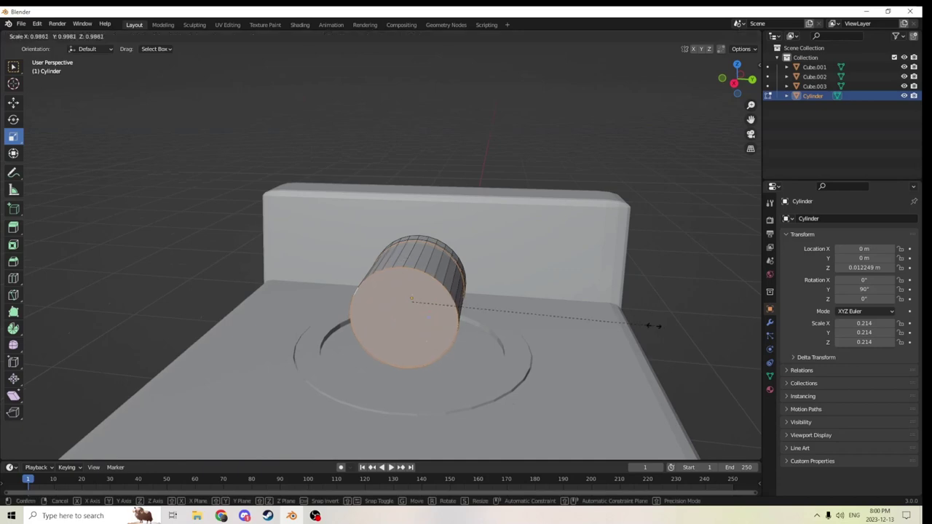
click(577, 306)
middle_drag(577, 305, 329, 246)
Move the selected stem section slightly back toward the rear flange along the cylinder's length.
click(13, 103)
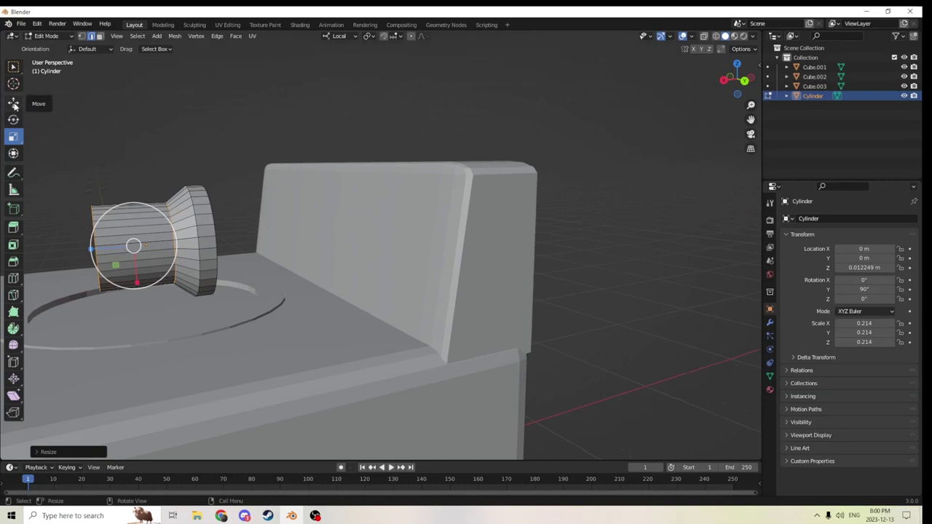
drag(91, 250, 107, 251)
middle_drag(107, 251, 377, 303)
middle_drag(674, 336, 570, 308)
drag(105, 259, 101, 260)
middle_drag(100, 260, 181, 260)
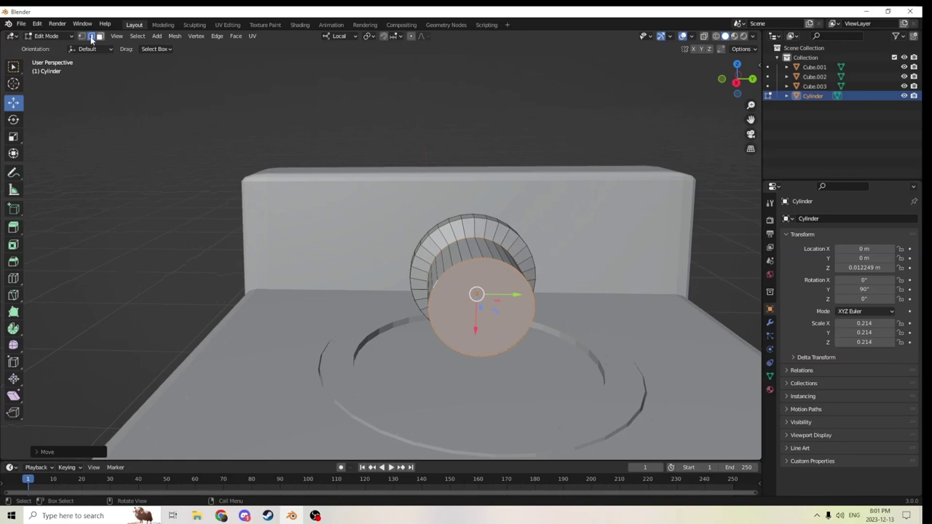
Scale the selected stem section down along Y to make a thin upright knob grip.
click(14, 137)
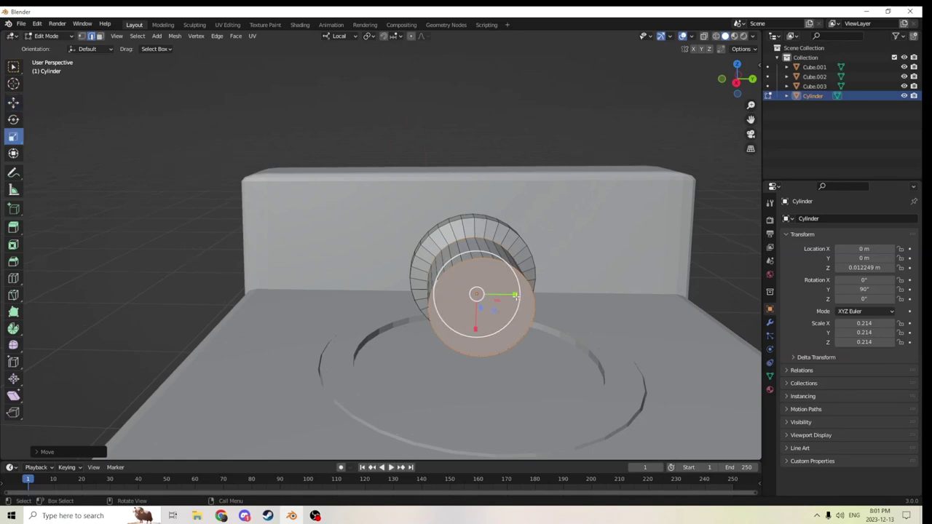
drag(515, 295, 491, 292)
middle_drag(491, 293, 441, 244)
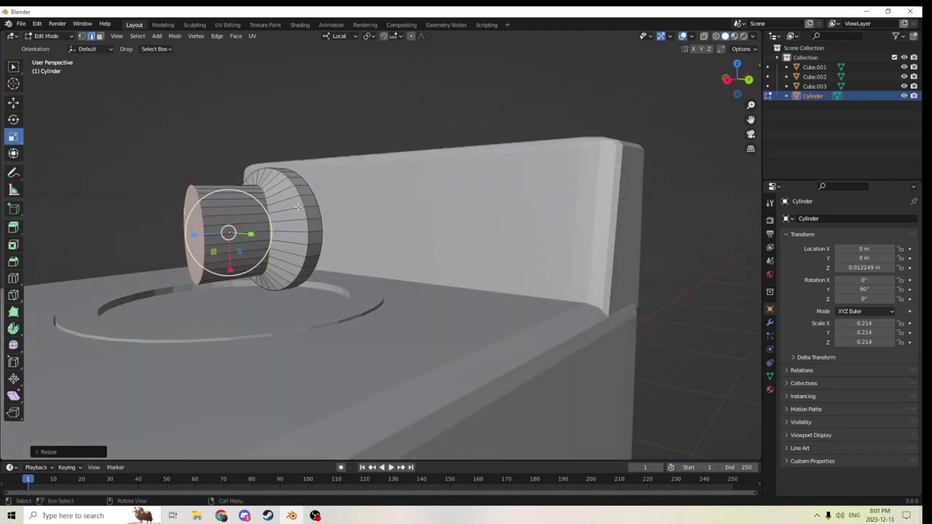
middle_drag(234, 199, 269, 245)
key(Tab)
click(236, 237)
key(Tab)
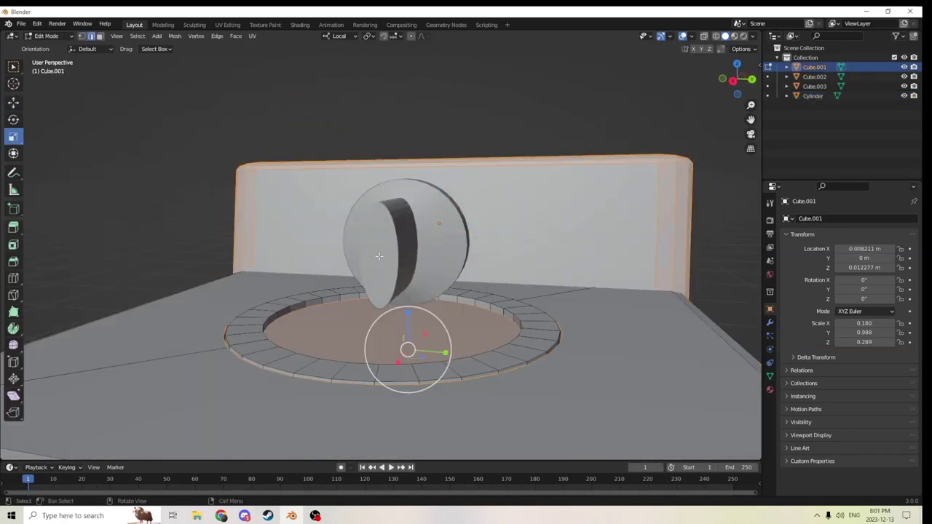
key(Tab)
click(386, 258)
key(Tab)
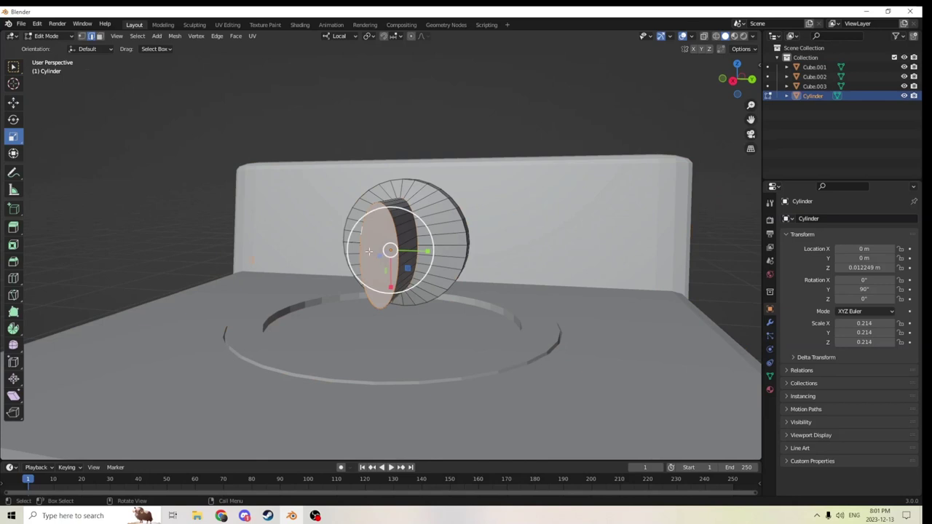
Select the grip's front end face, scale it down uniformly, and narrow it further along Y to taper the grip.
click(99, 35)
click(384, 265)
key(s)
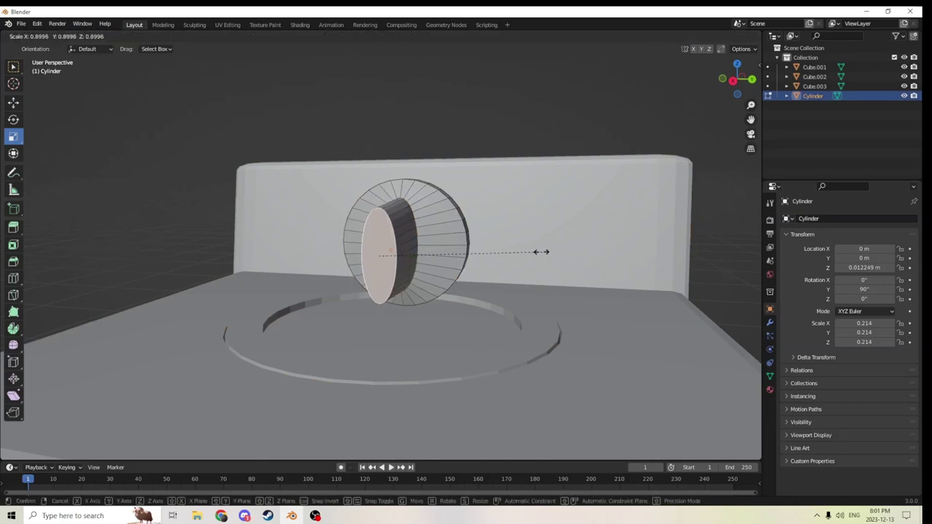
click(521, 247)
middle_drag(521, 247, 514, 297)
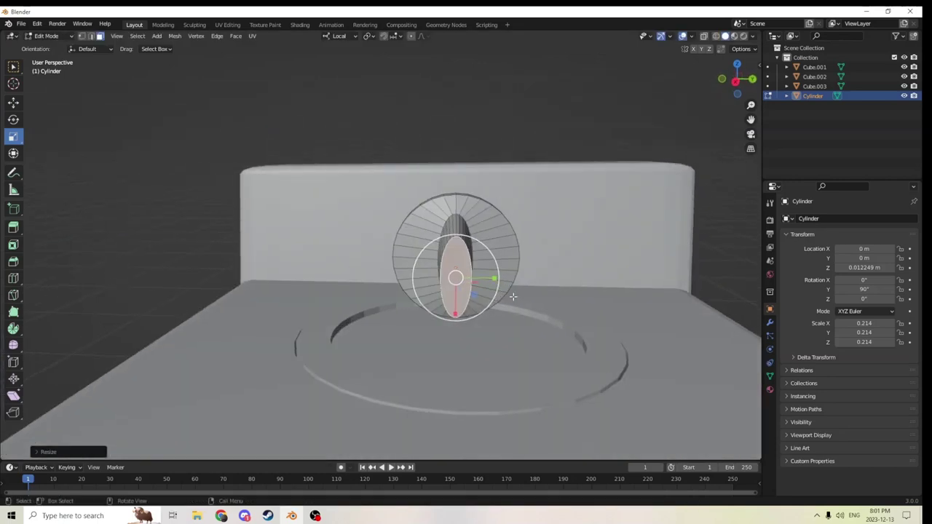
drag(495, 279, 485, 278)
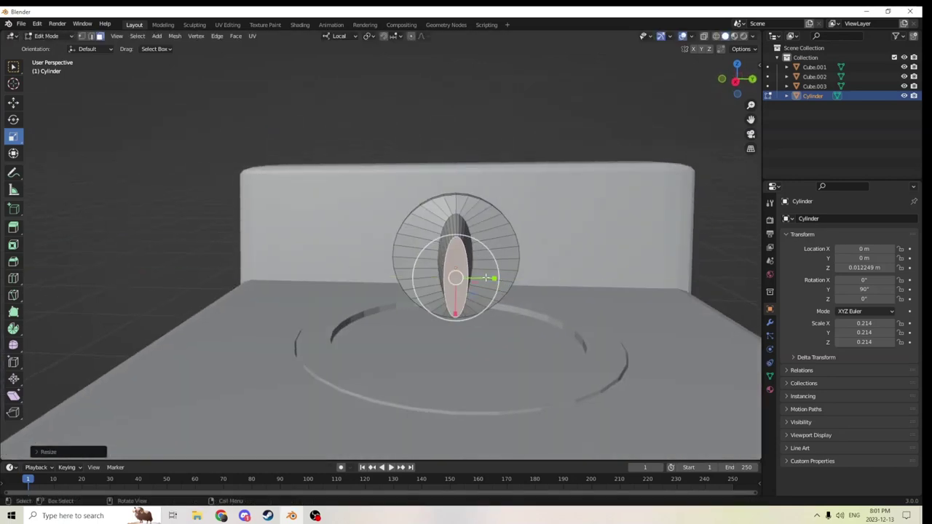
middle_drag(484, 277, 418, 286)
In Object Mode, shorten the knob along its local Z and shrink it uniformly to a scale of 0.141, 0.141, 0.064.
key(Tab)
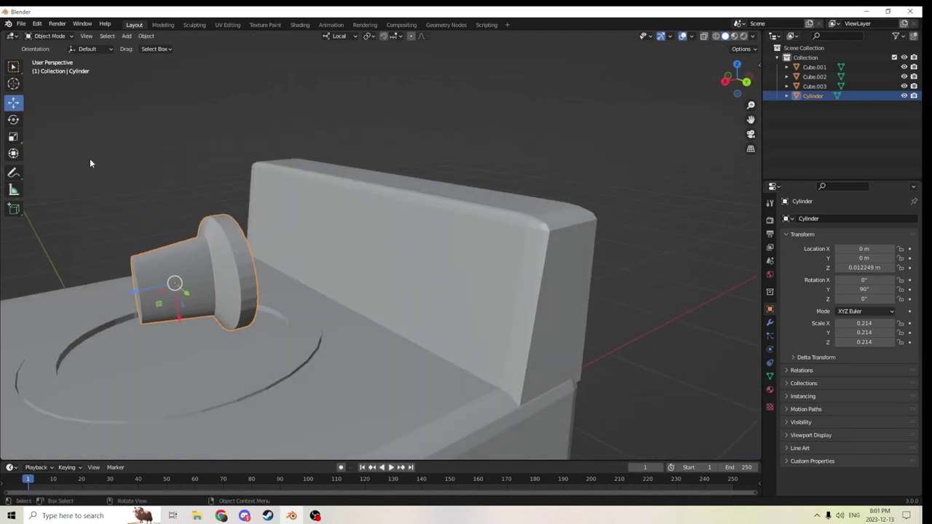
click(13, 136)
middle_drag(276, 191, 219, 196)
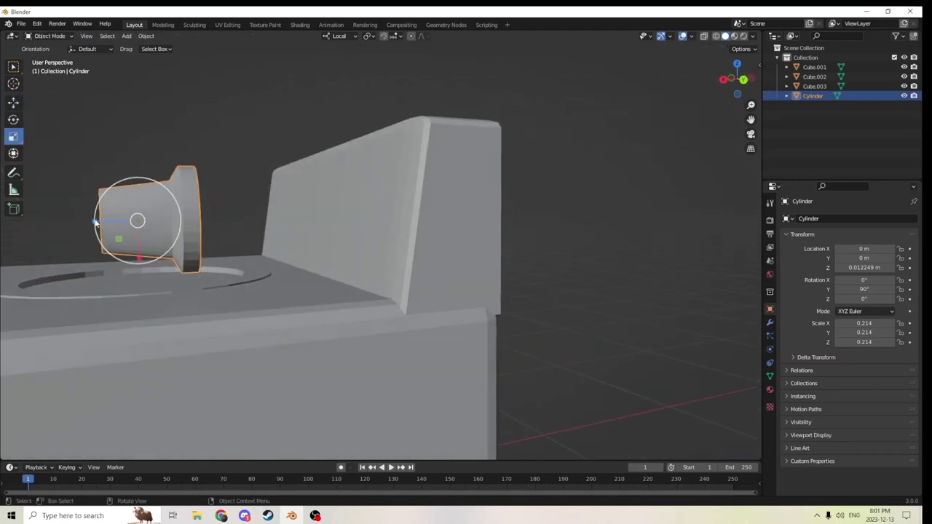
drag(97, 224, 123, 219)
middle_drag(123, 219, 606, 287)
key(s)
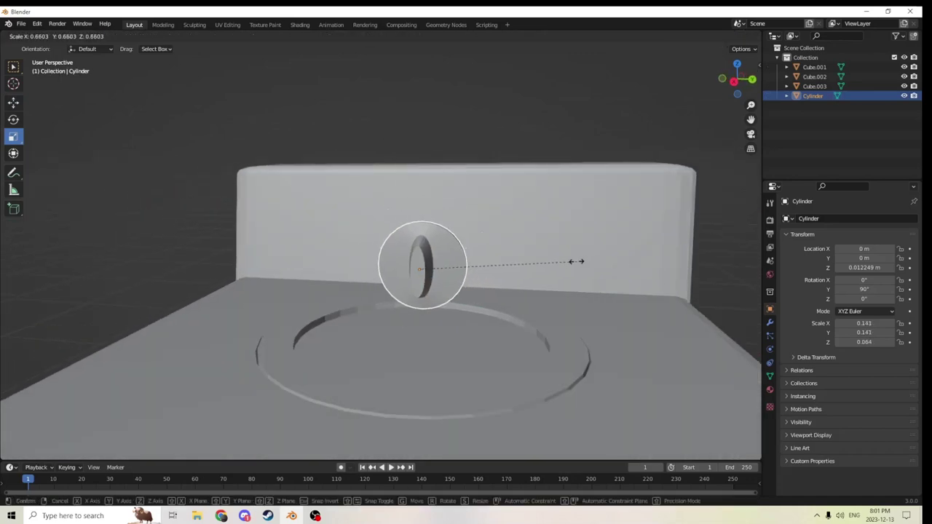
click(554, 260)
Move the knob back toward the sloped rear slab along its local Z, to X -0.006209 m.
middle_drag(554, 261, 354, 261)
click(13, 105)
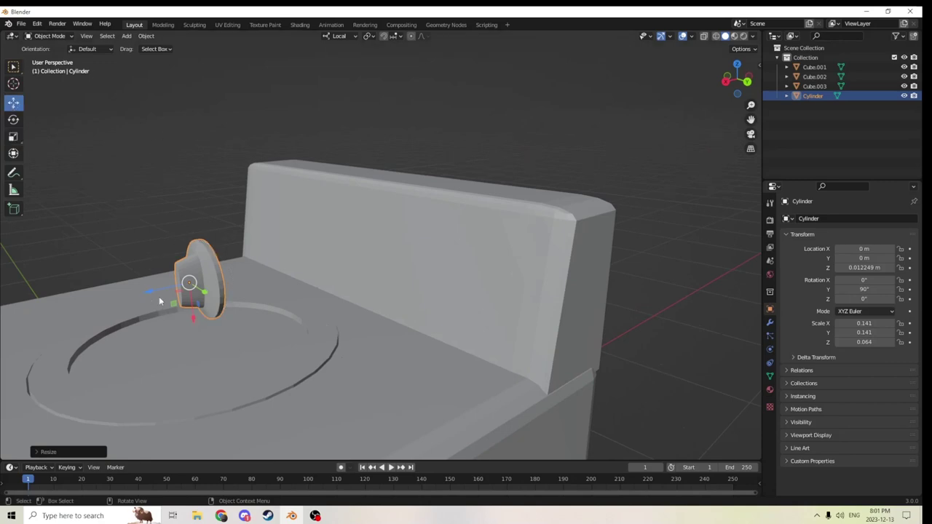
drag(145, 291, 295, 261)
middle_drag(295, 261, 245, 232)
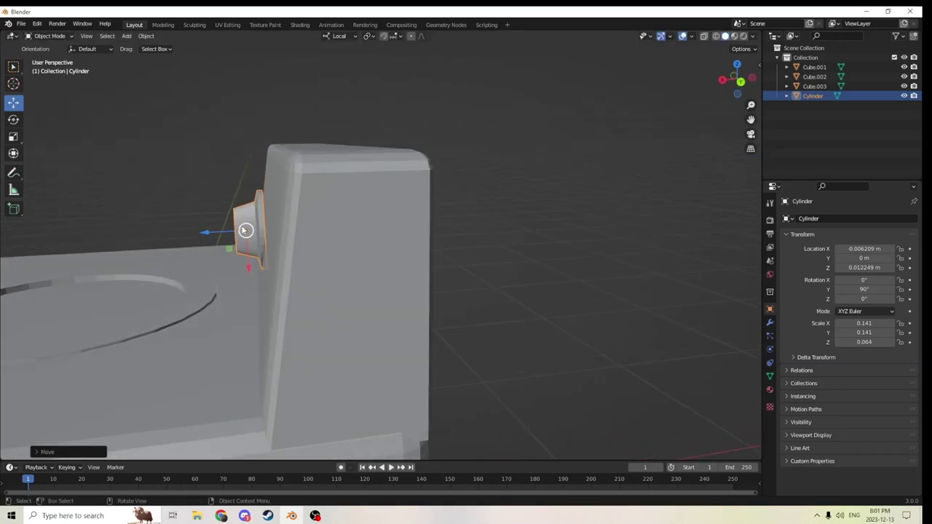
Tilt the knob to a Y rotation of 82° and nudge it toward the slab to X -0.006259 m, Z 0.012242 m.
click(13, 119)
drag(256, 198, 264, 197)
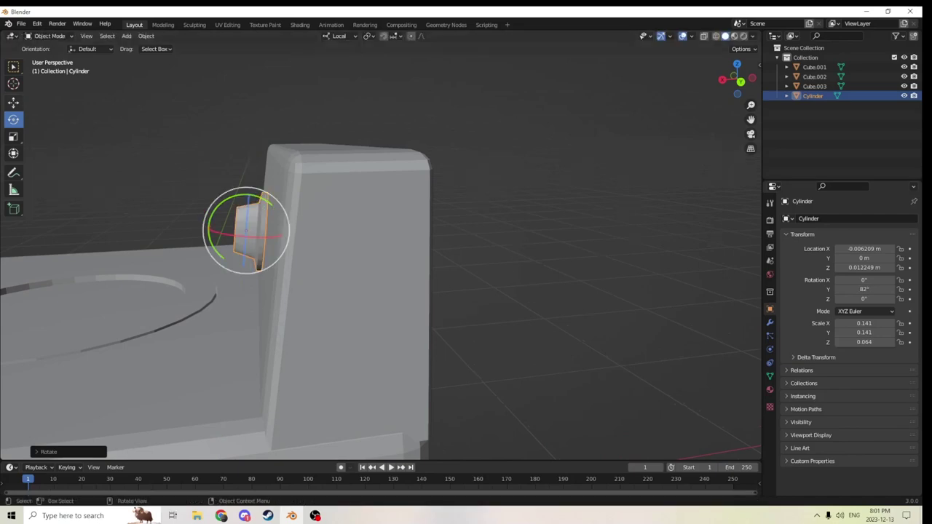
click(13, 103)
drag(204, 228, 208, 229)
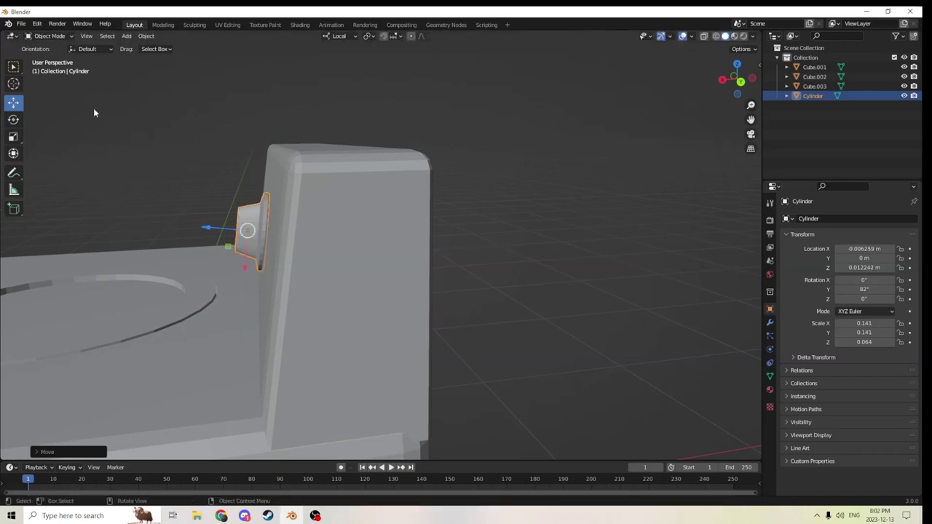
Fine-tune the knob's Y rotation to 81.2° to match the slab's slope, deselect it and inspect its fit.
click(13, 119)
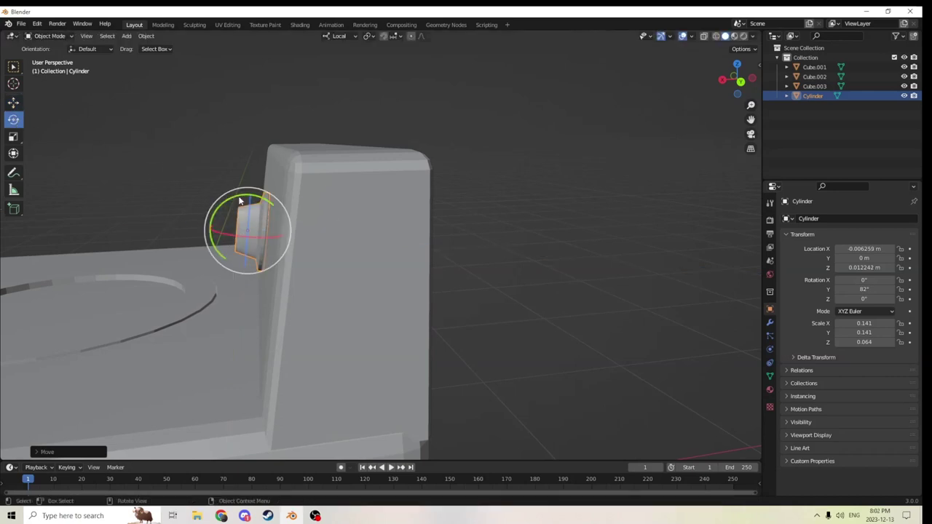
drag(243, 196, 241, 198)
middle_drag(227, 183, 240, 183)
click(578, 222)
middle_drag(578, 222, 647, 221)
middle_drag(614, 152, 545, 161)
scroll(545, 163, up, 4)
scroll(543, 165, down, 3)
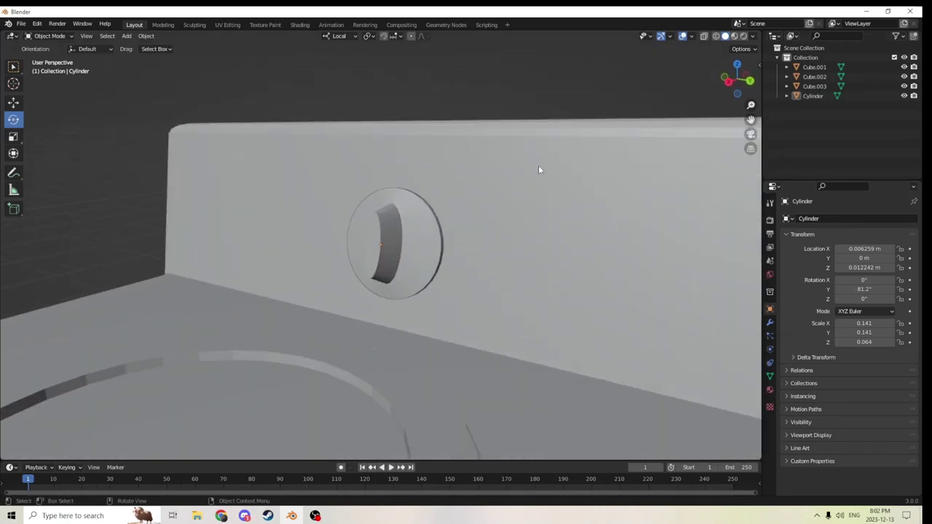
Switch the viewport to Material Preview shading, bring up the material settings and select the knob.
click(735, 36)
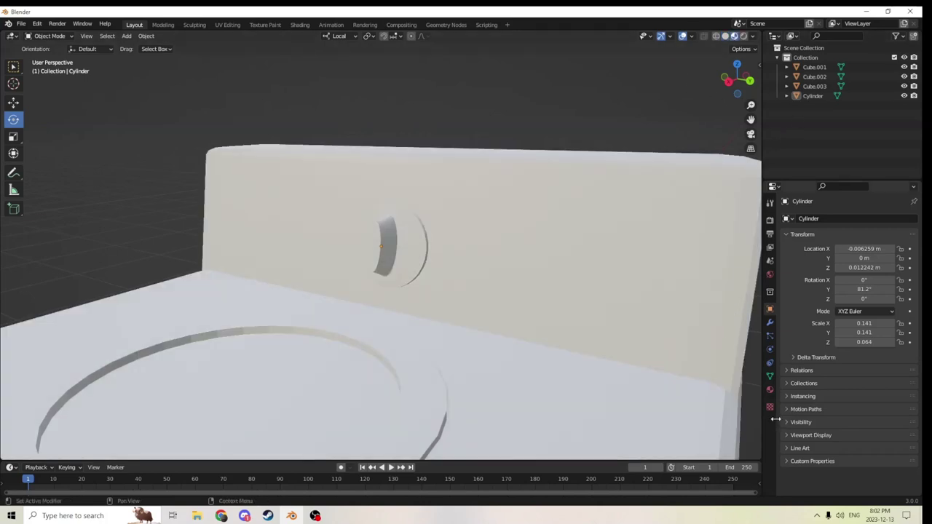
click(770, 389)
middle_drag(663, 308, 404, 288)
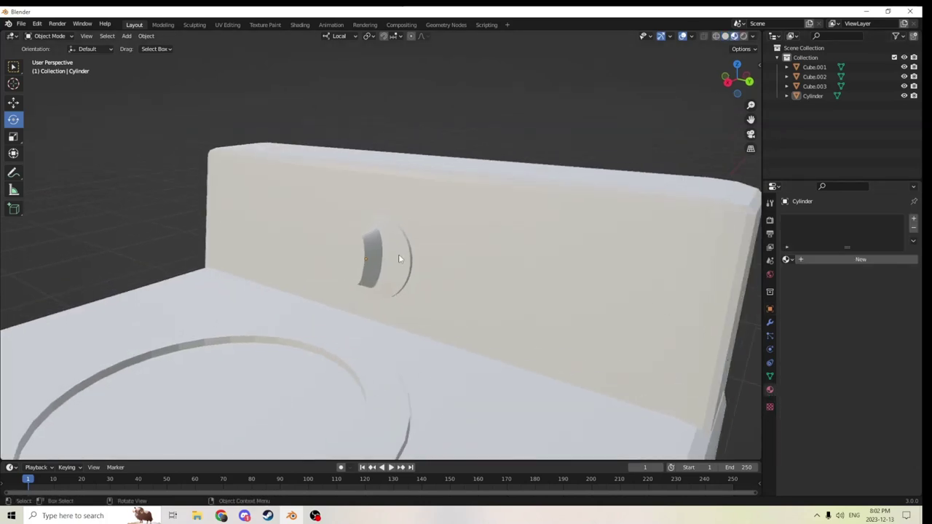
click(399, 259)
click(513, 136)
click(370, 262)
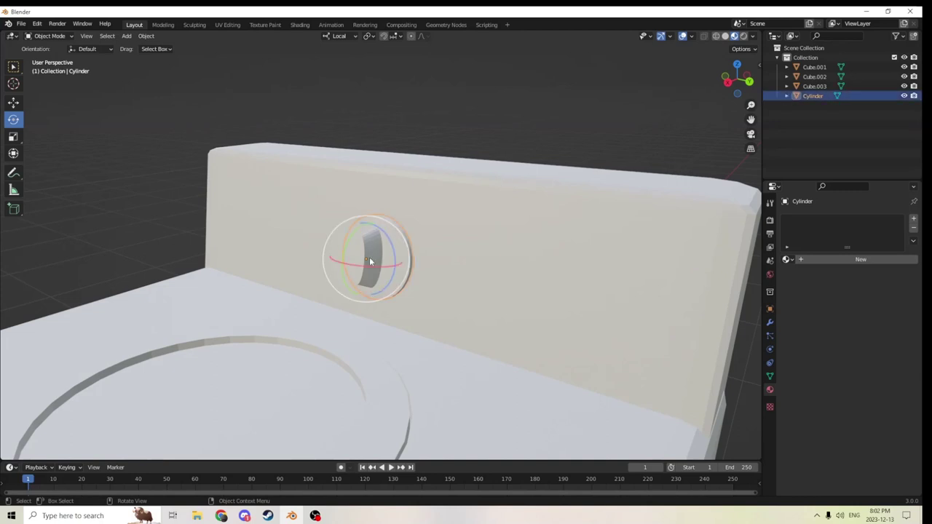
click(17, 104)
scroll(676, 231, down, 1)
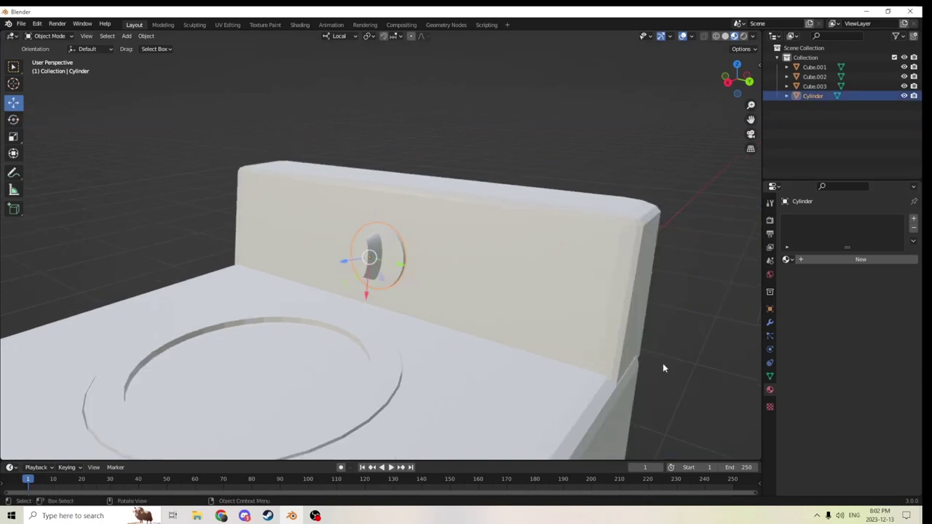
middle_drag(575, 284, 617, 249)
In Edit Mode, create a new material on the knob, darken its base color to near black and assign it.
key(Tab)
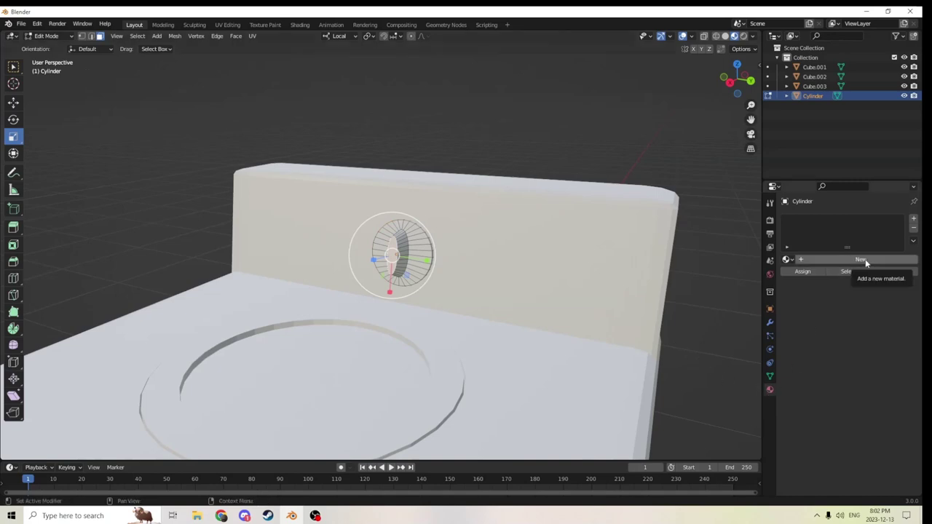
click(915, 220)
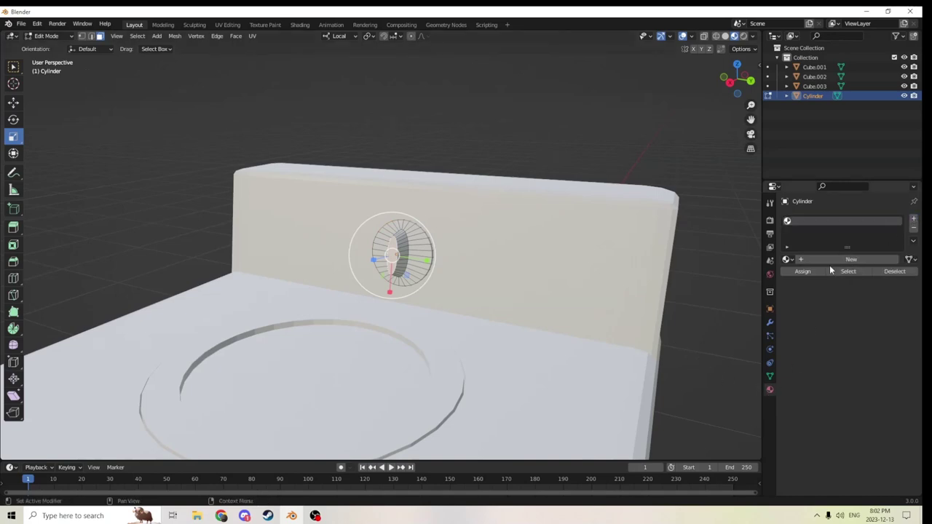
click(838, 260)
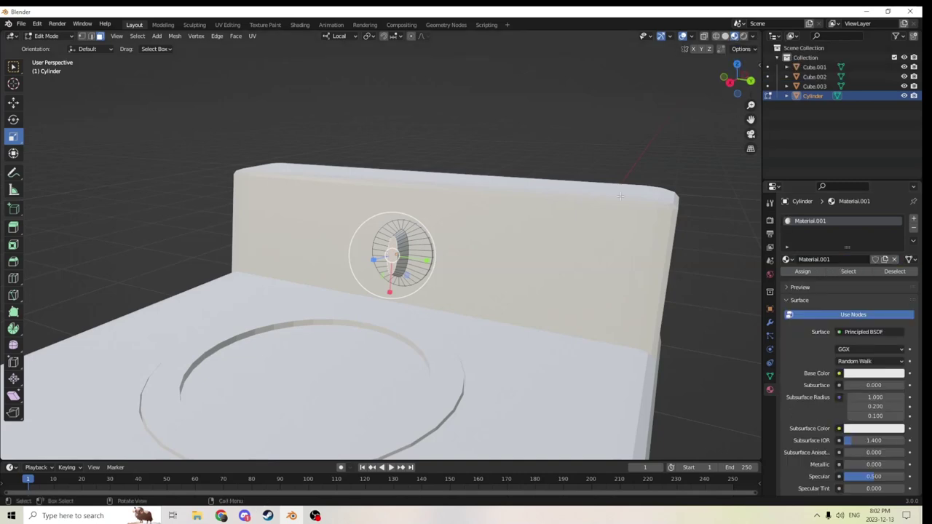
middle_drag(641, 291, 613, 294)
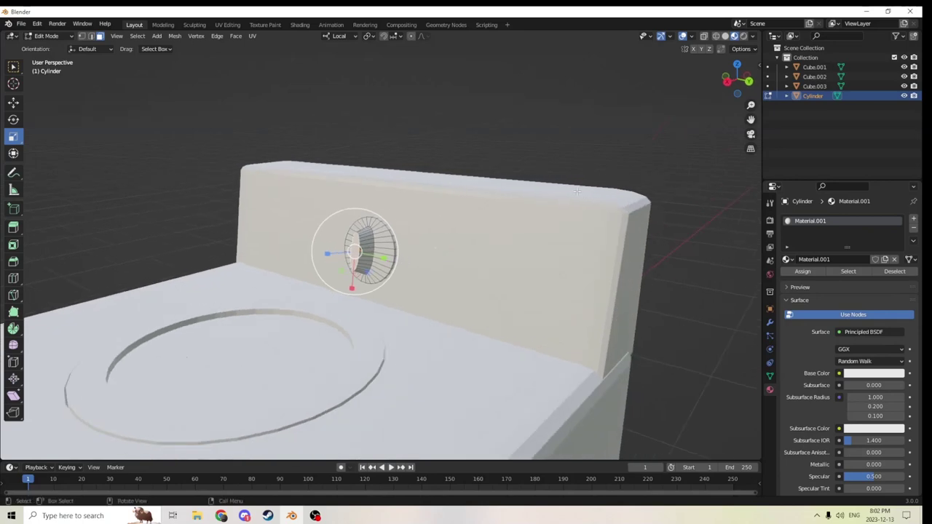
click(874, 374)
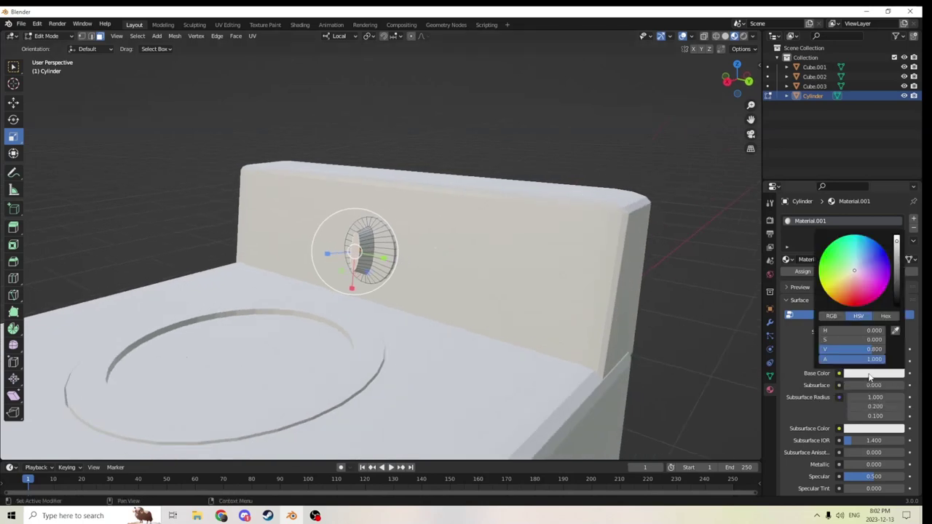
drag(897, 241, 897, 294)
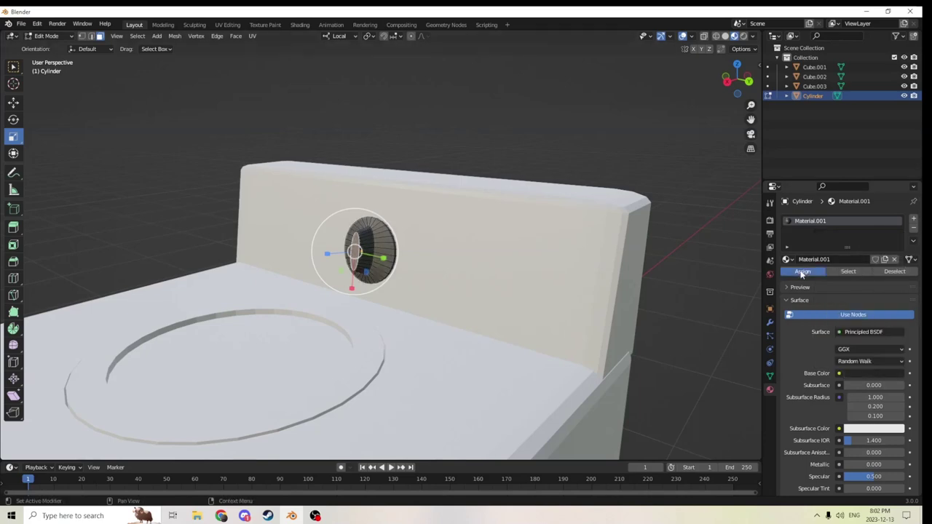
click(670, 193)
middle_drag(670, 193, 546, 200)
scroll(415, 212, up, 2)
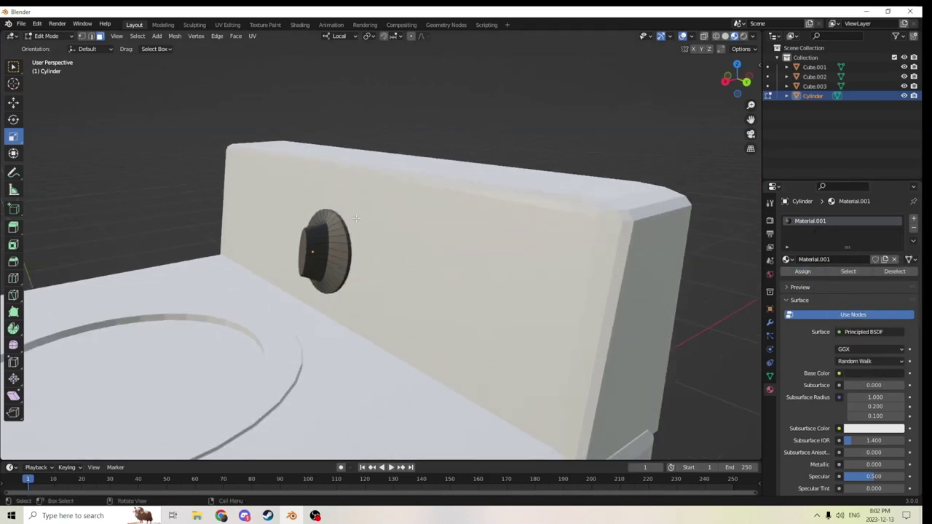
Add one centered loop cut around the knob's sloped face, midway between the raised grip and the outer rim.
middle_drag(414, 212, 537, 237)
scroll(455, 216, up, 1)
click(514, 198)
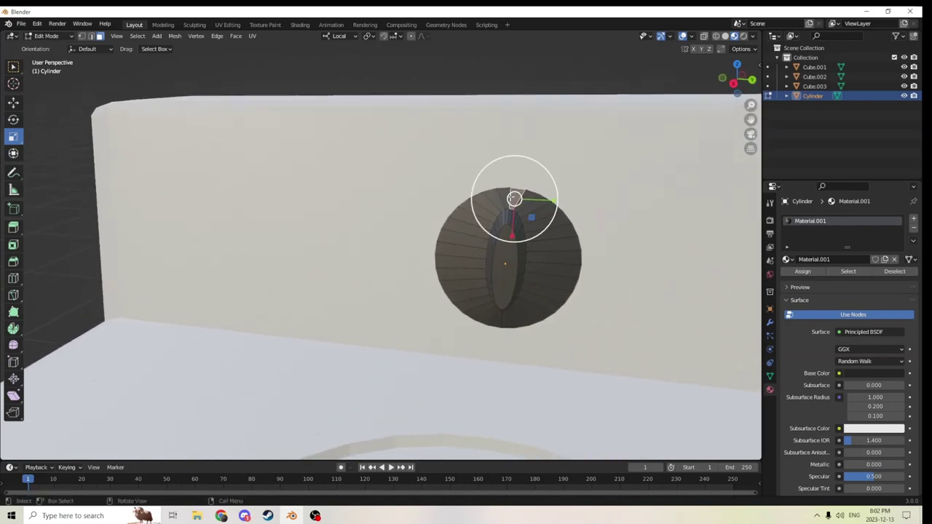
mouse_move(515, 199)
middle_down()
mouse_move(525, 225)
mouse_move(542, 204)
mouse_move(554, 208)
mouse_move(521, 210)
middle_up()
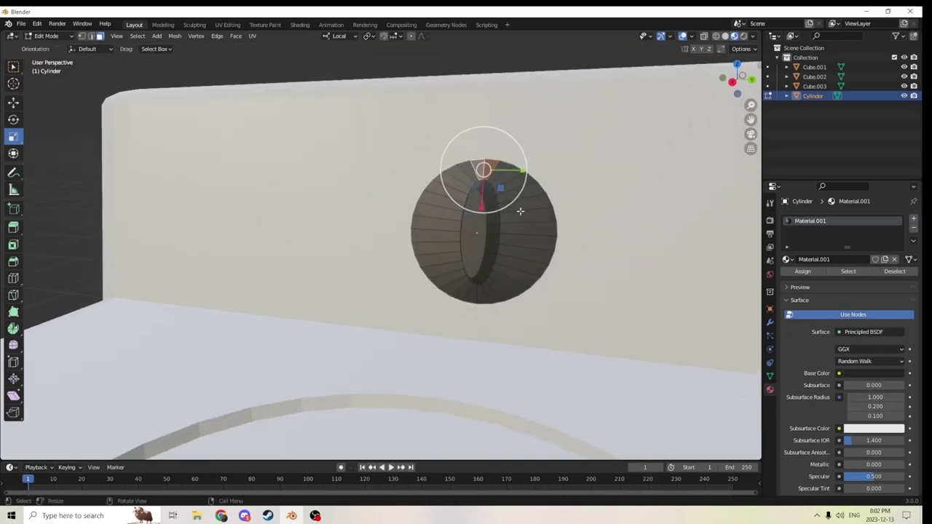
key(Tab)
key(Tab)
key(ctrl)
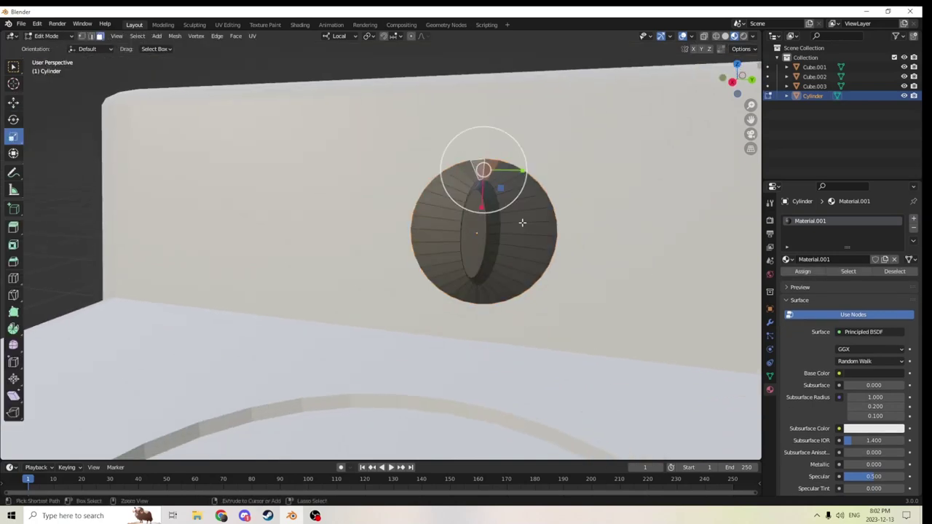
key(ctrl+r)
click(531, 223)
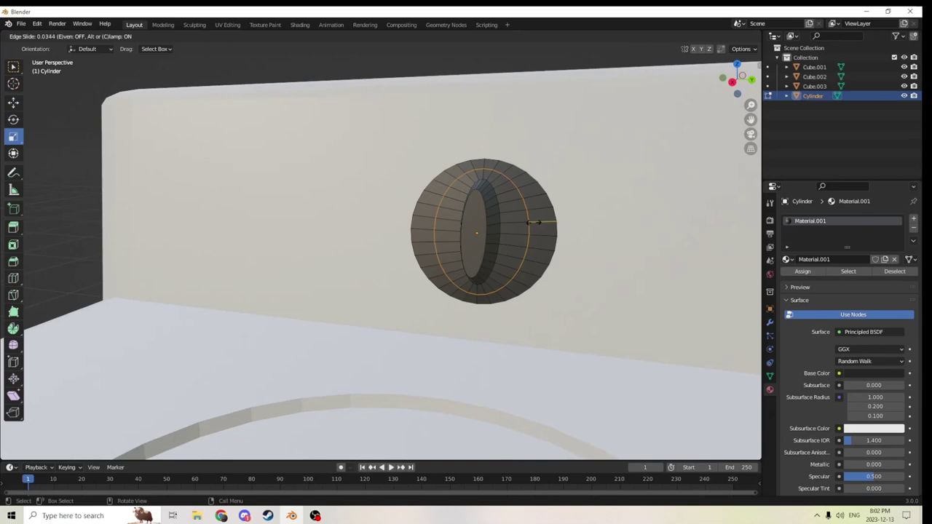
right_click(534, 223)
middle_drag(534, 223, 549, 226)
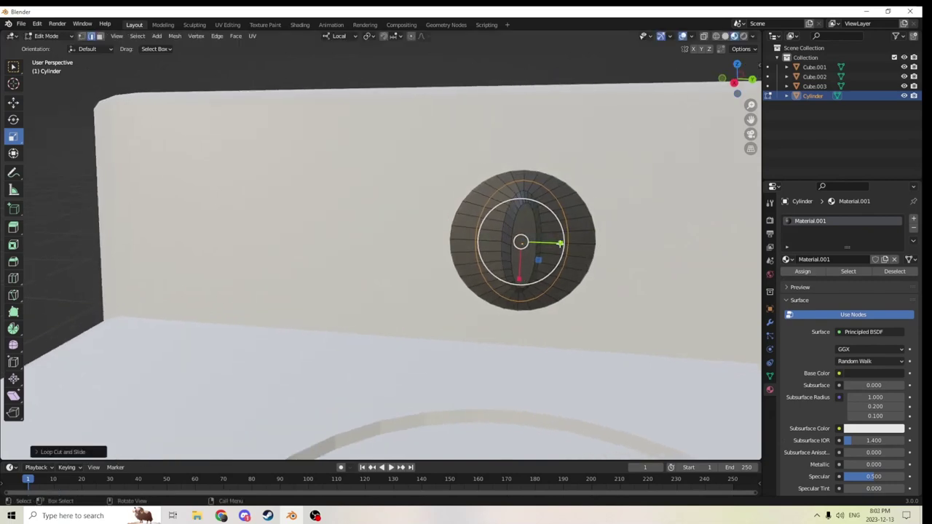
Scale the new edge loop outward along local Y until it forms a circle close to the knob's rim.
drag(559, 243, 577, 245)
middle_drag(577, 245, 533, 241)
key(Tab)
key(Tab)
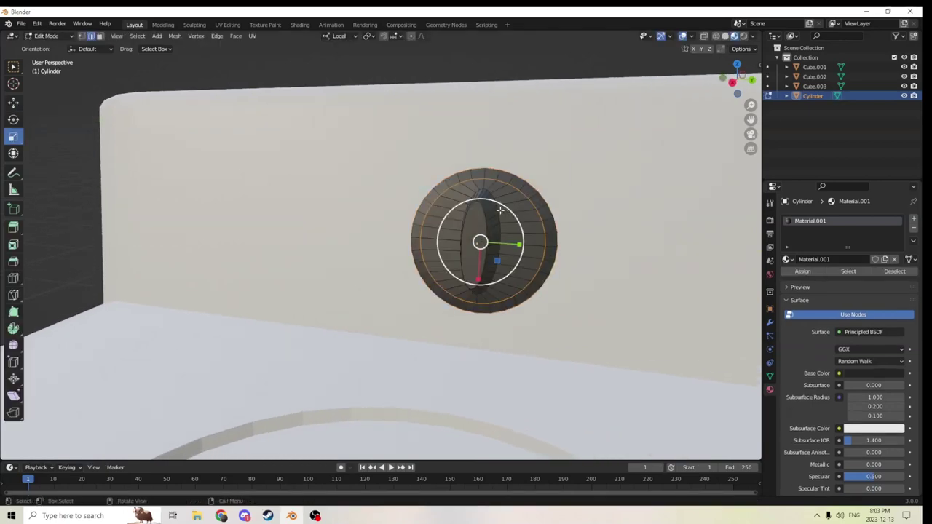
middle_drag(501, 211, 518, 197)
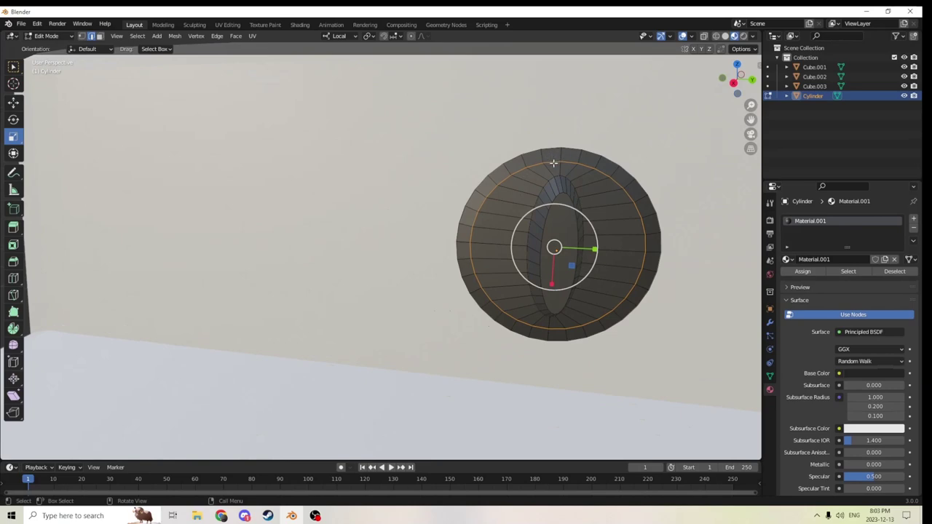
middle_drag(550, 163, 514, 177)
scroll(532, 169, down, 2)
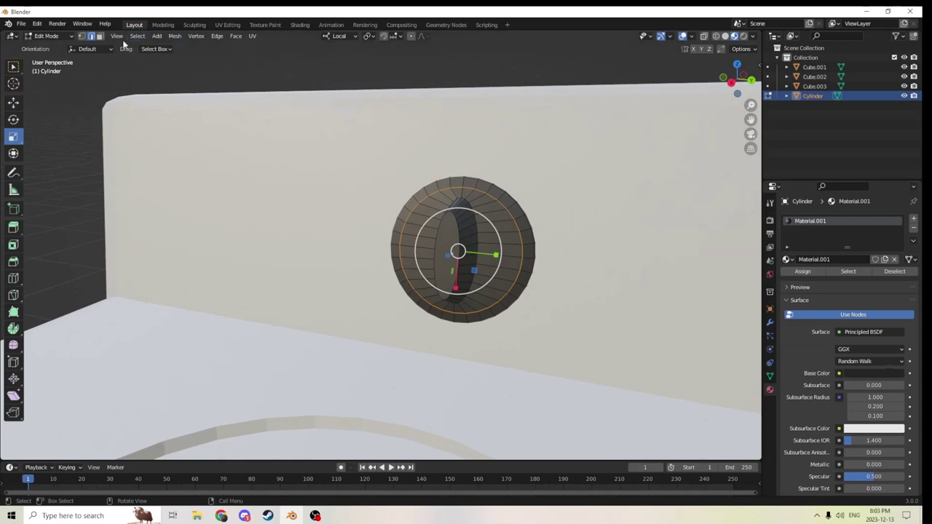
In face select mode, select the complete ring of faces between the raised grip and the new edge loop.
click(100, 35)
scroll(432, 183, up, 2)
middle_drag(433, 183, 482, 169)
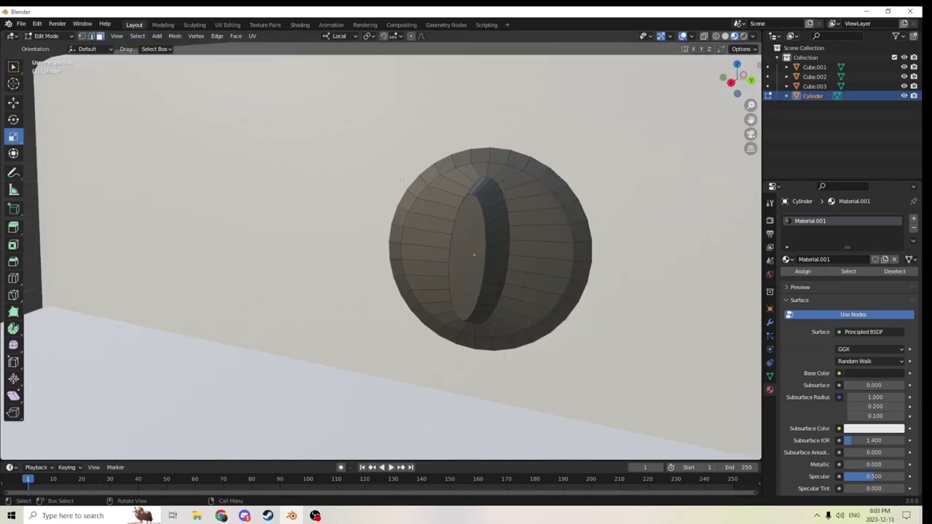
click(483, 169)
ctrl+click(429, 282)
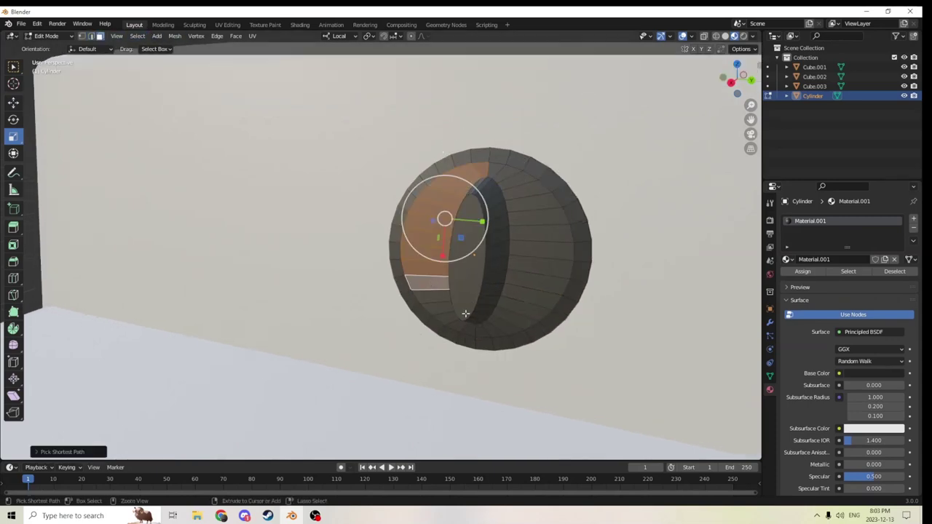
ctrl+click(508, 325)
ctrl+click(545, 252)
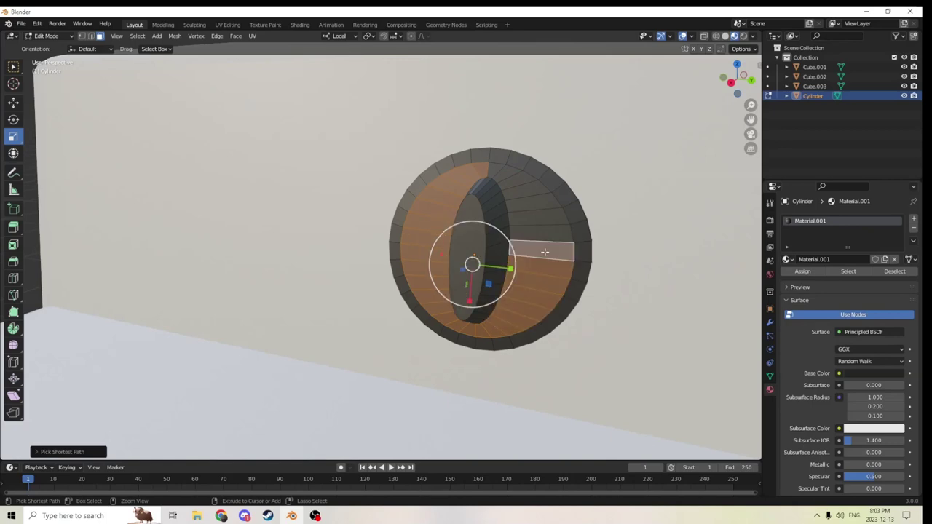
ctrl+click(496, 171)
scroll(663, 218, down, 6)
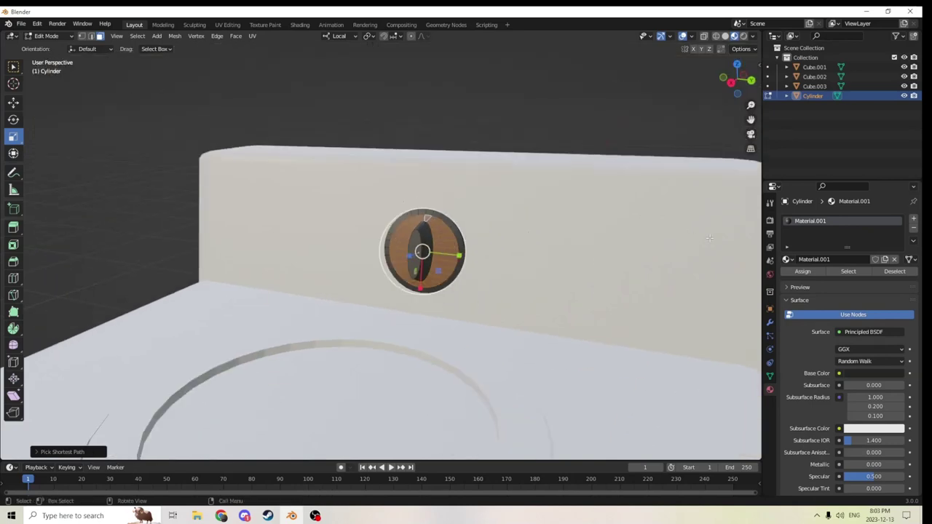
scroll(659, 254, up, 2)
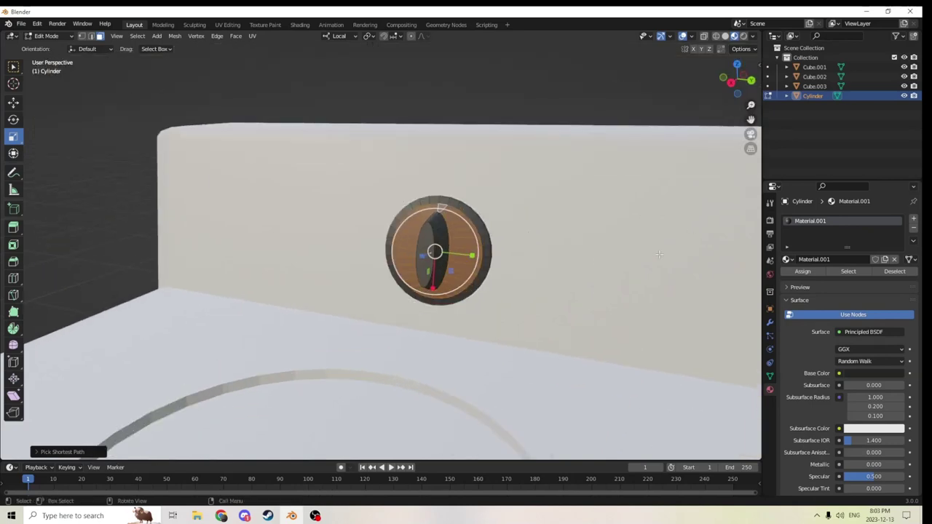
Add a second material with a purple base color and assign it to the selected ring of faces.
click(914, 220)
click(848, 282)
click(862, 396)
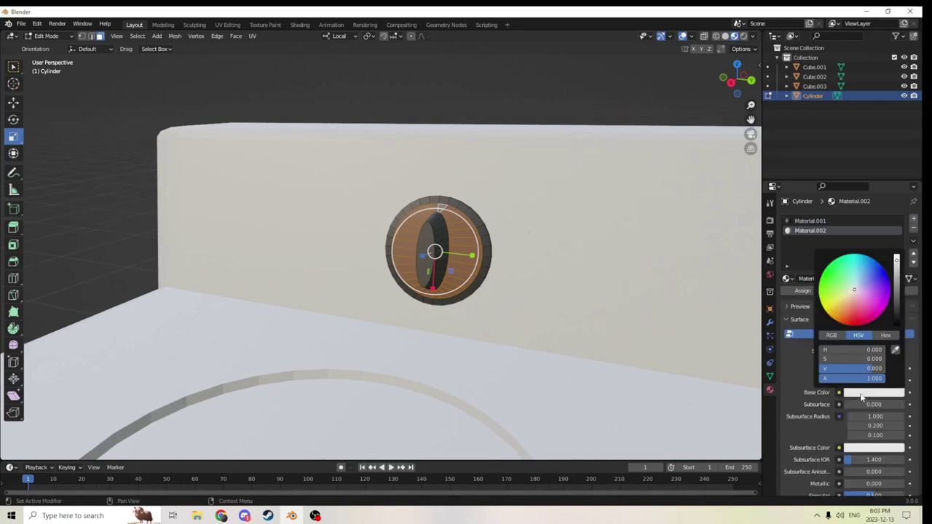
drag(855, 292, 872, 285)
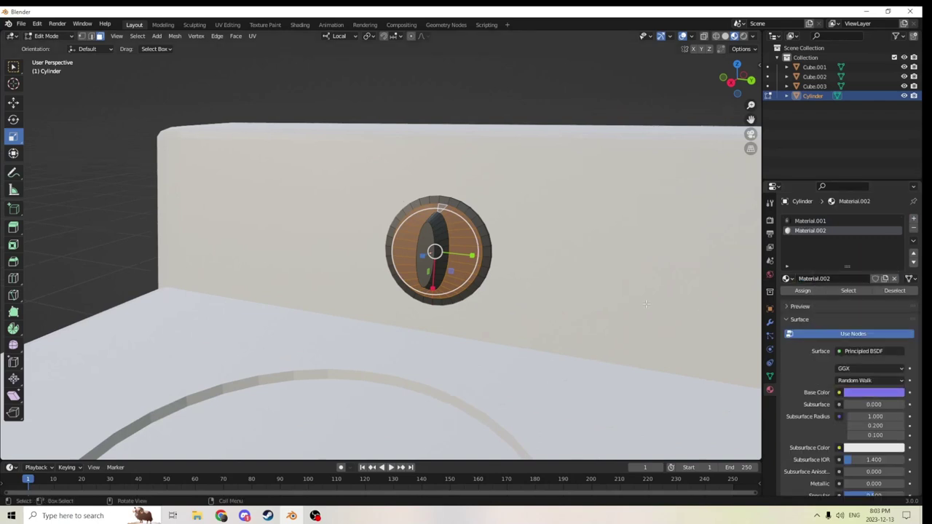
click(802, 291)
Add a third material with a red base color, assign it to the two ring faces above the grip, and return to Object Mode.
middle_drag(510, 102, 518, 172)
key(Tab)
key(Tab)
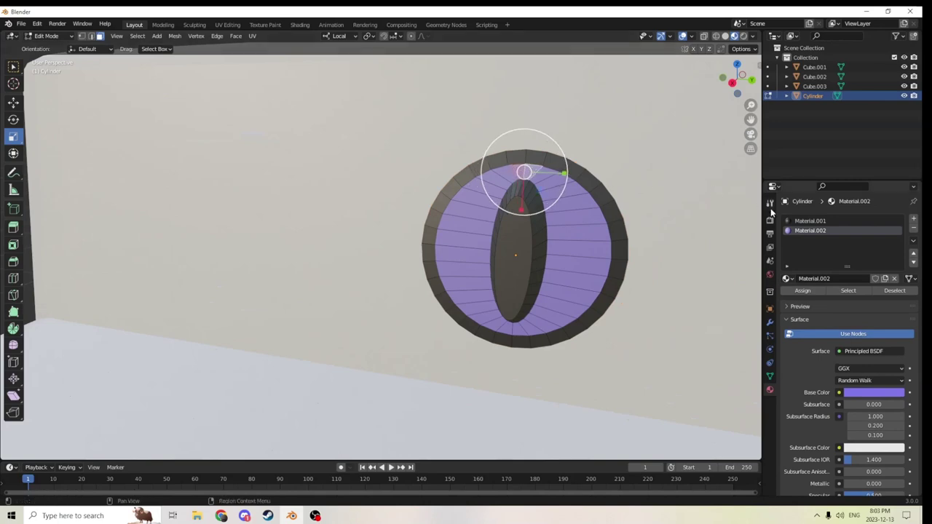
click(913, 219)
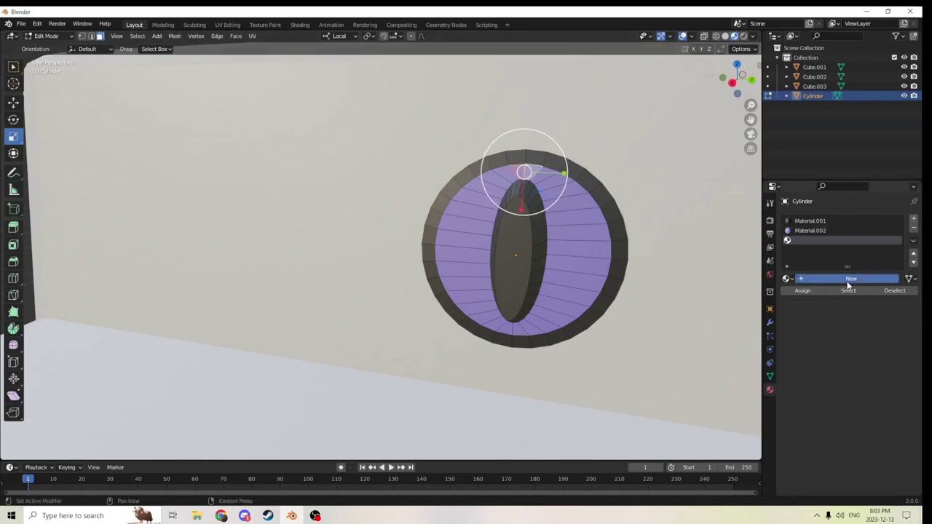
click(849, 279)
click(872, 392)
click(853, 314)
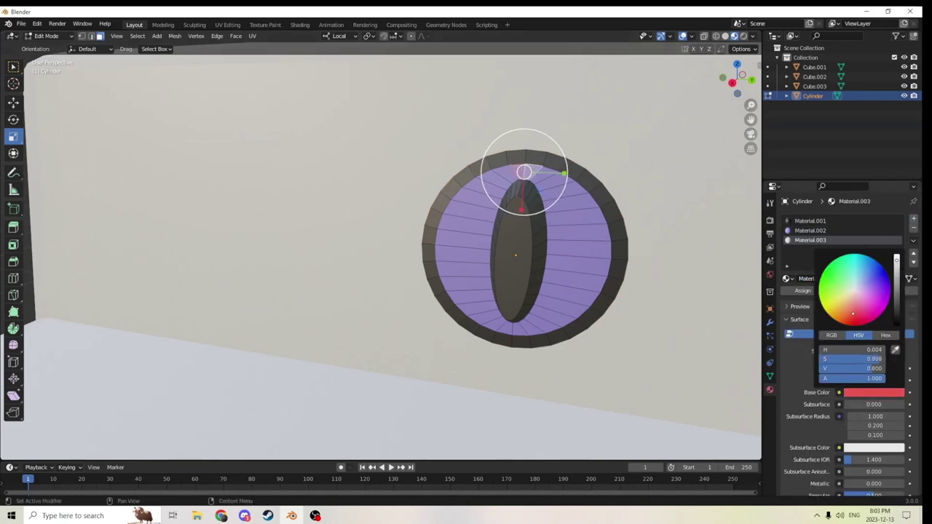
click(803, 291)
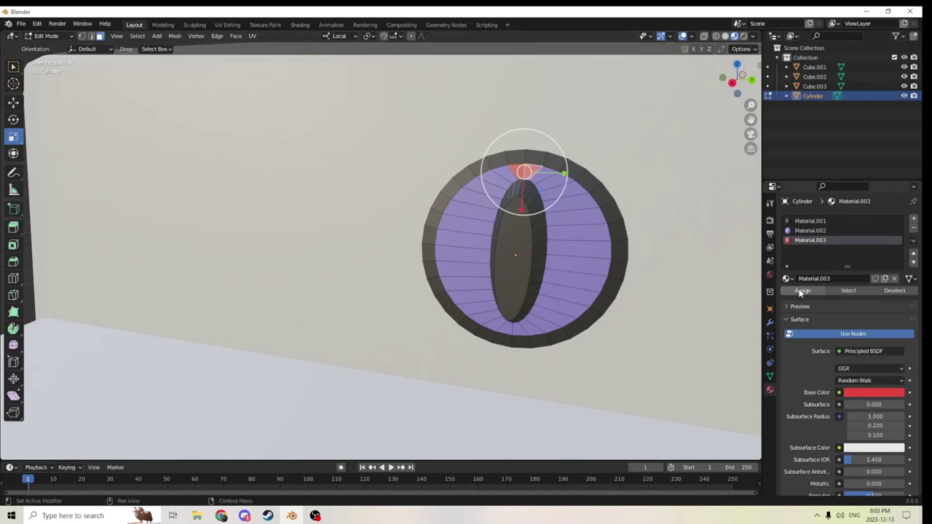
scroll(581, 231, down, 4)
key(Tab)
scroll(581, 231, down, 5)
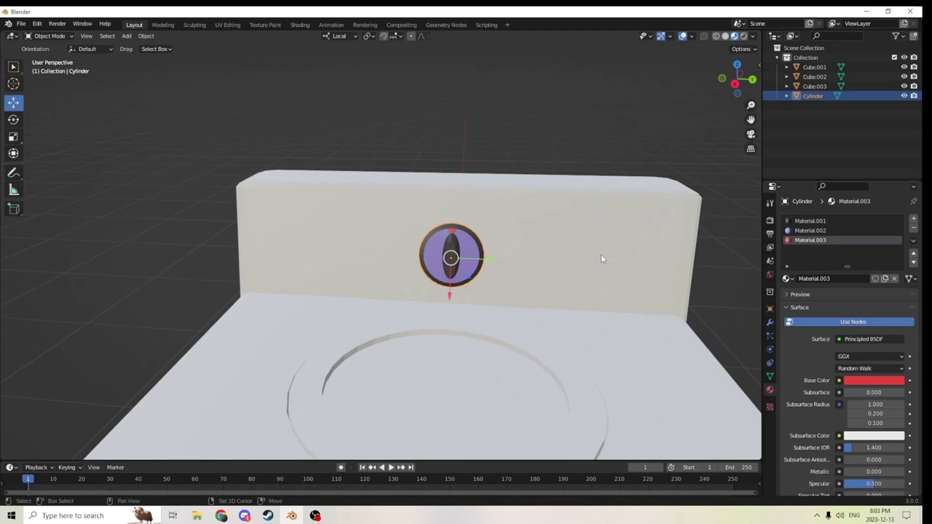
key(shift+d)
middle_drag(652, 223, 593, 233)
key(Delete)
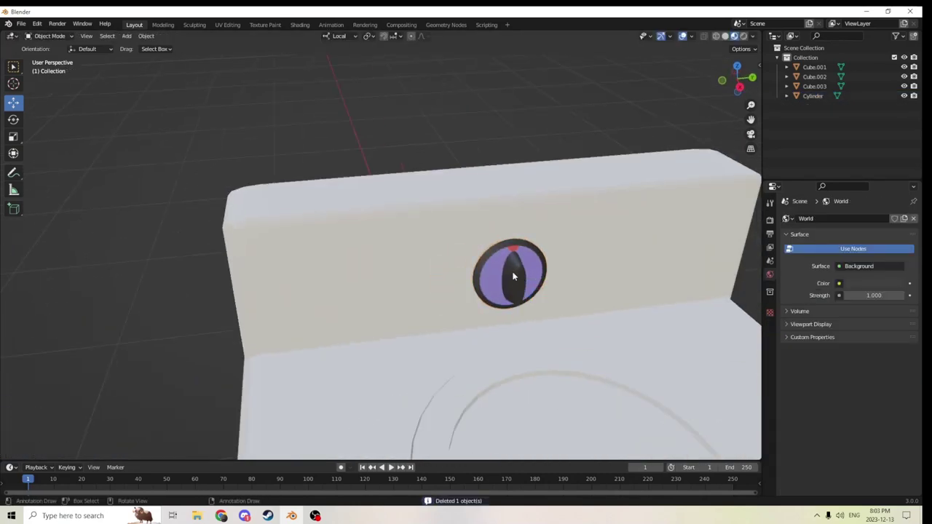
Select the knob and move it along its local Y from the slab's middle toward the +Y end.
click(514, 281)
drag(551, 280, 630, 280)
middle_drag(630, 280, 575, 214)
Duplicate the knob and move the copy along local Y, leaving a gap between them near the slab's +Y end.
key(shift+d)
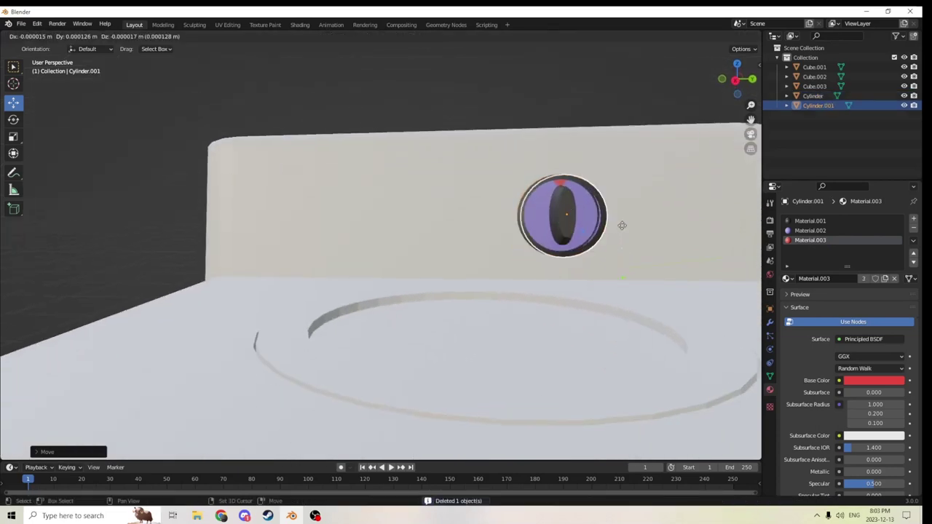
right_click(641, 223)
scroll(647, 222, down, 1)
middle_drag(646, 222, 593, 263)
key(g)
key(y)
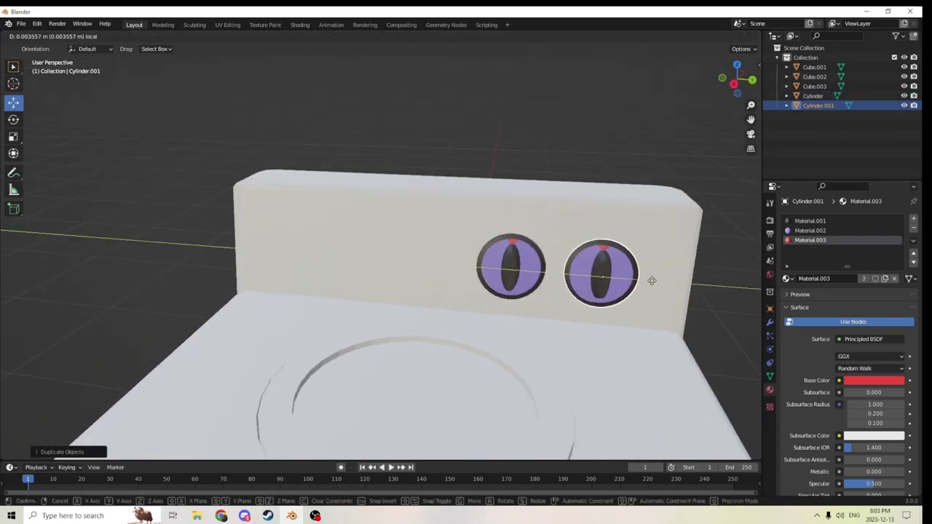
click(654, 283)
Duplicate the outermost knob in place and set the copy's Y location to -0.007067 m to mirror it.
key(shift+d)
right_click(745, 293)
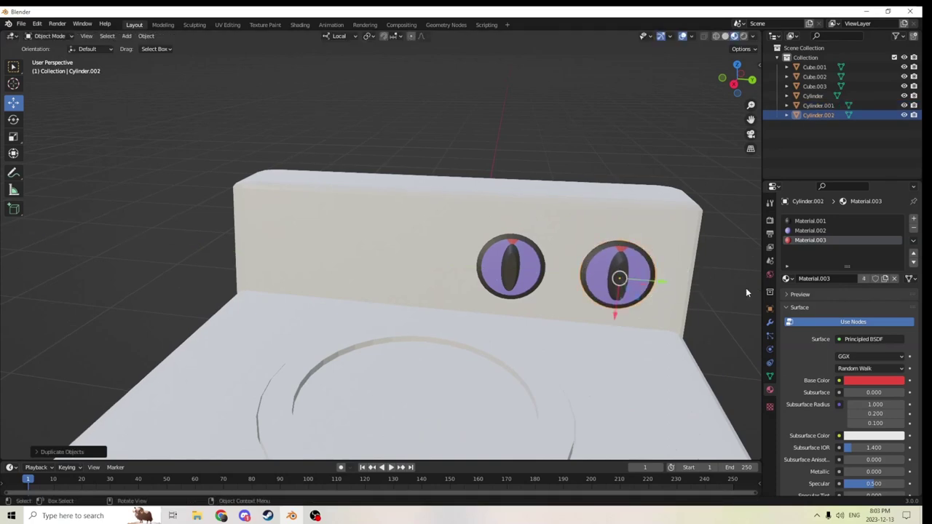
click(770, 309)
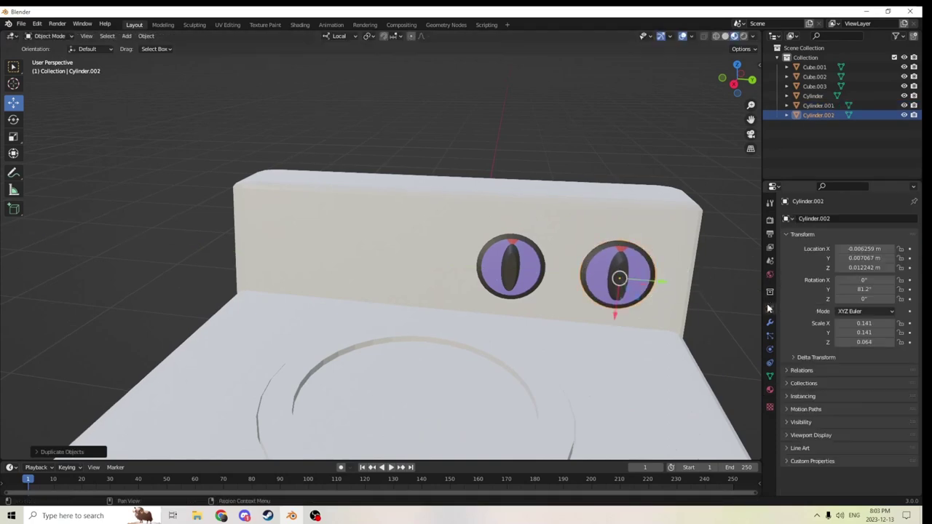
click(853, 258)
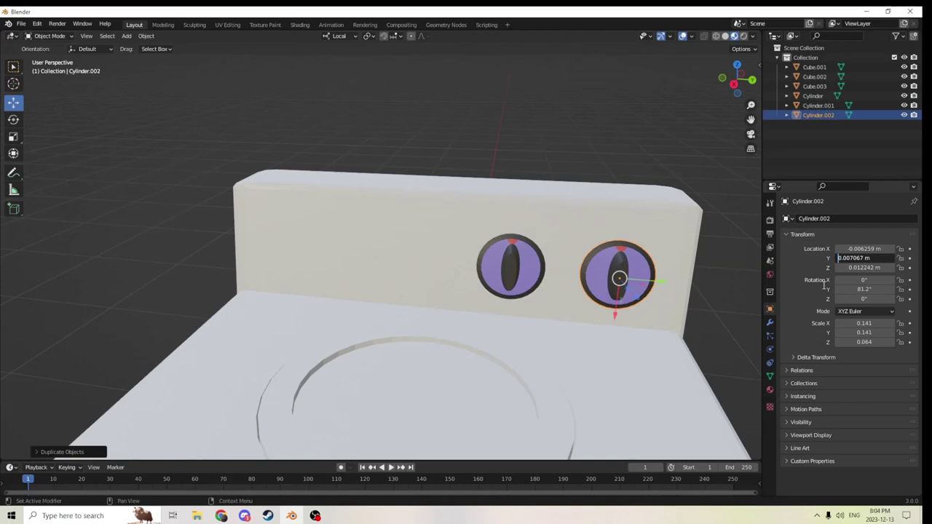
text(-)
key(Return)
Duplicate the inner knob in place and set the copy's Y location to -0.002894 m to mirror it.
click(510, 271)
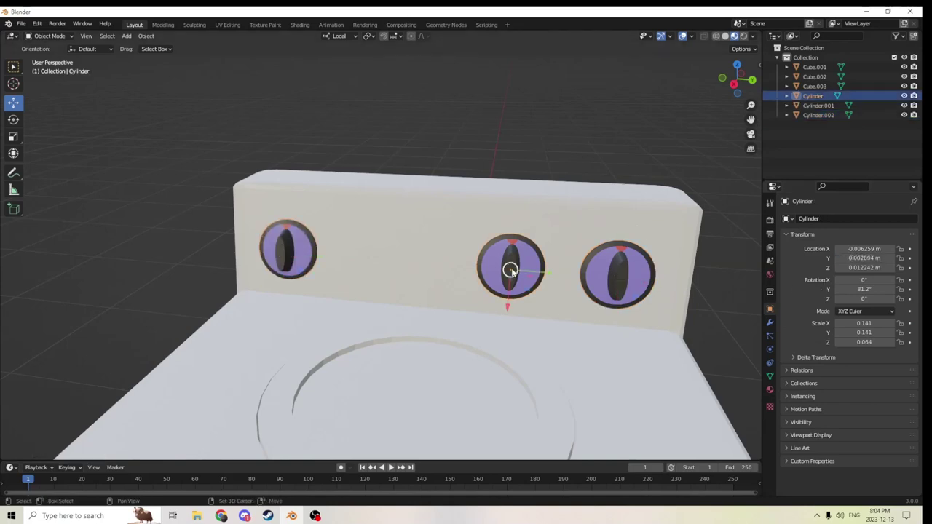
key(shift+d)
key(Escape)
click(853, 258)
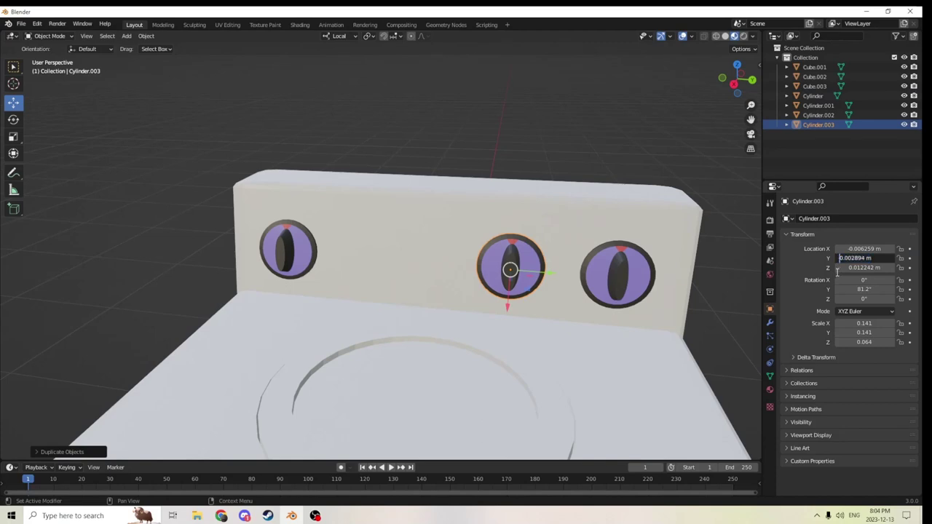
text(-)
key(Return)
Select all four knobs with the appliance body as the active object and join them into one object.
middle_drag(393, 251, 582, 228)
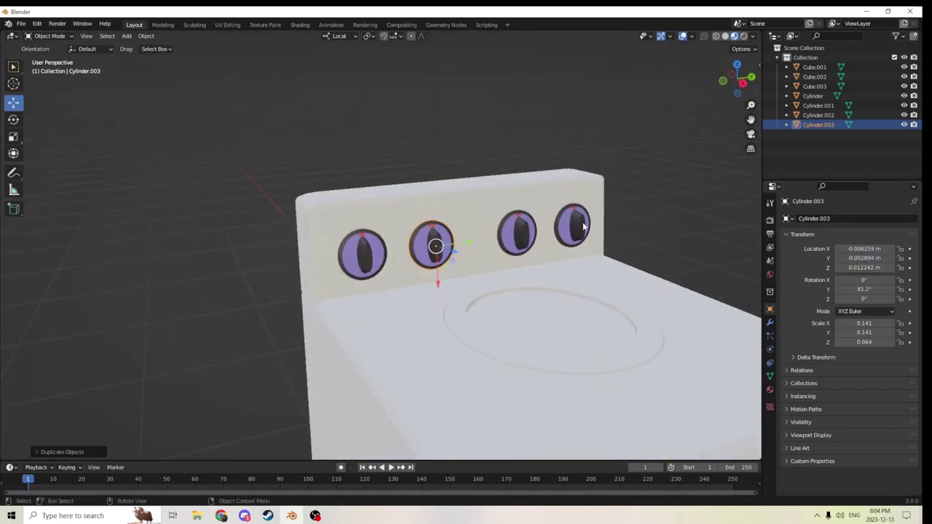
click(572, 226)
shift+click(520, 239)
shift+click(435, 243)
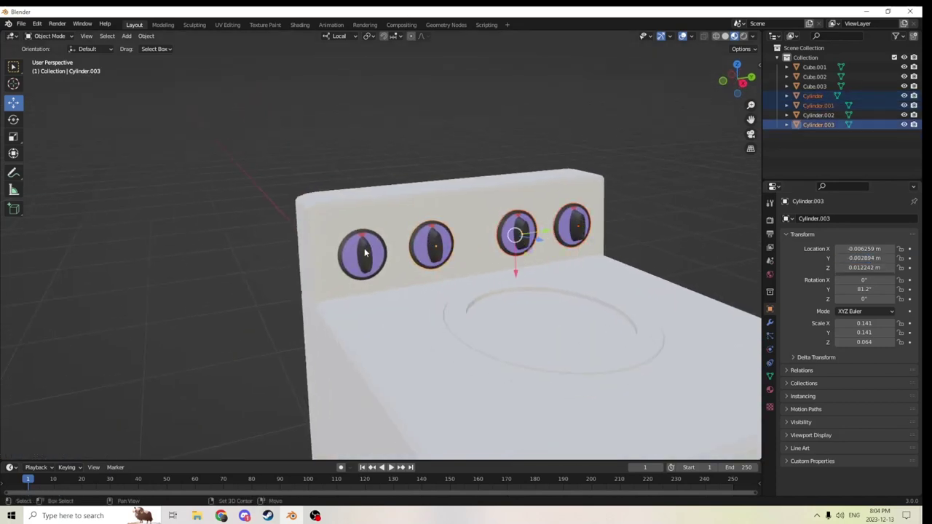
shift+click(367, 254)
shift+click(468, 215)
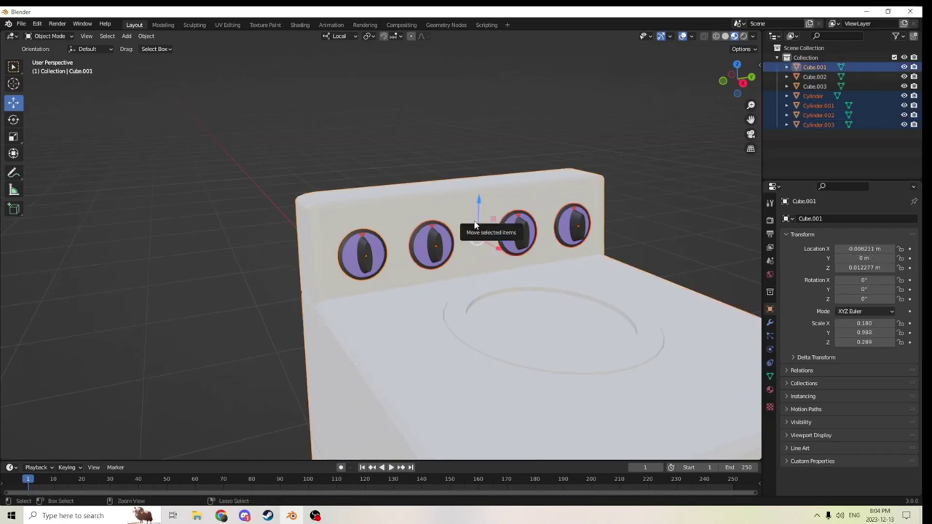
key(ctrl+j)
Try to move the joined appliance up along Z, and undo the move.
middle_drag(477, 222, 454, 218)
drag(424, 206, 448, 138)
key(ctrl+z)
scroll(604, 298, up, 2)
middle_drag(589, 287, 500, 229)
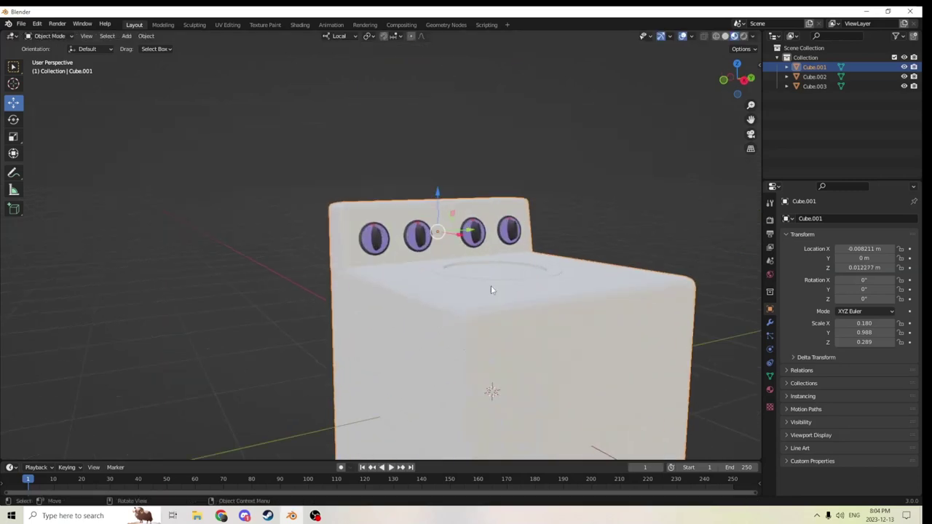
scroll(472, 282, down, 1)
middle_drag(472, 282, 451, 290)
scroll(675, 239, up, 1)
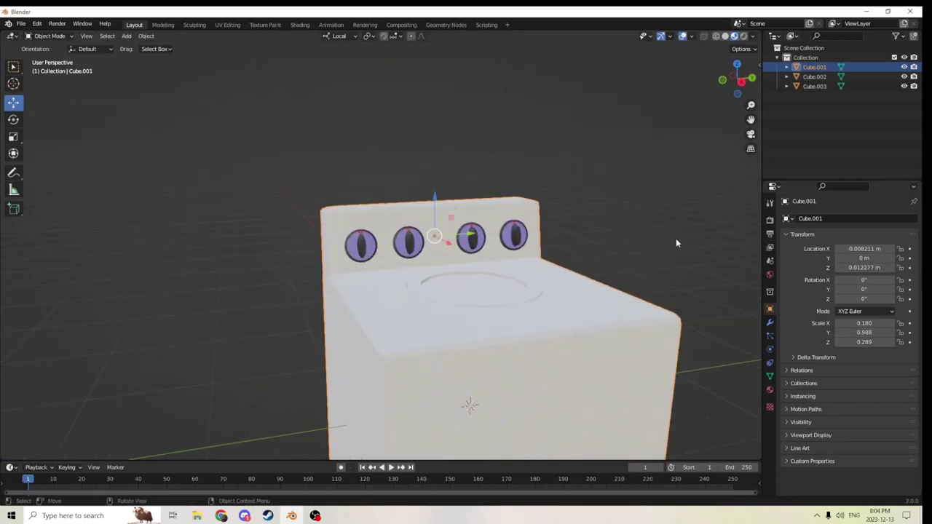
In Edit Mode, clear the selection and select the linked geometry of the main body, control slab and lid ring, leaving out the knobs.
middle_drag(676, 238, 569, 287)
key(Tab)
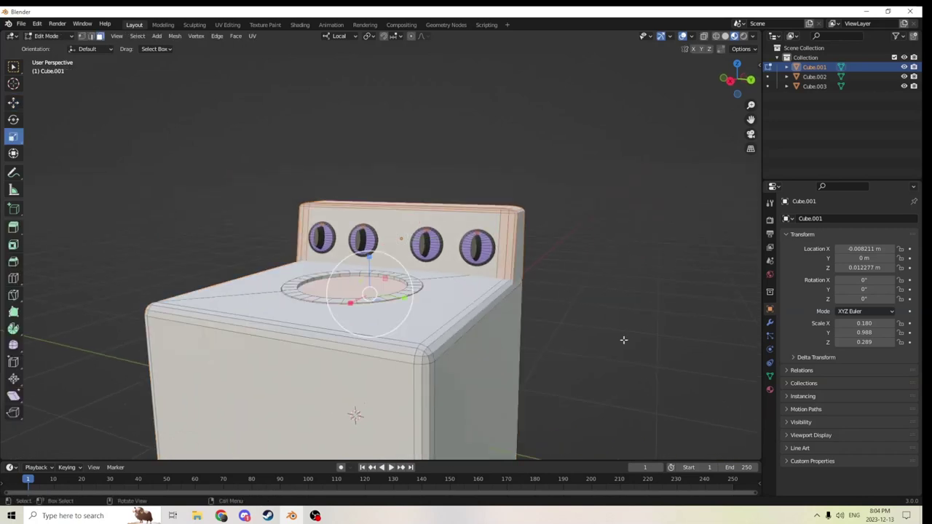
click(613, 343)
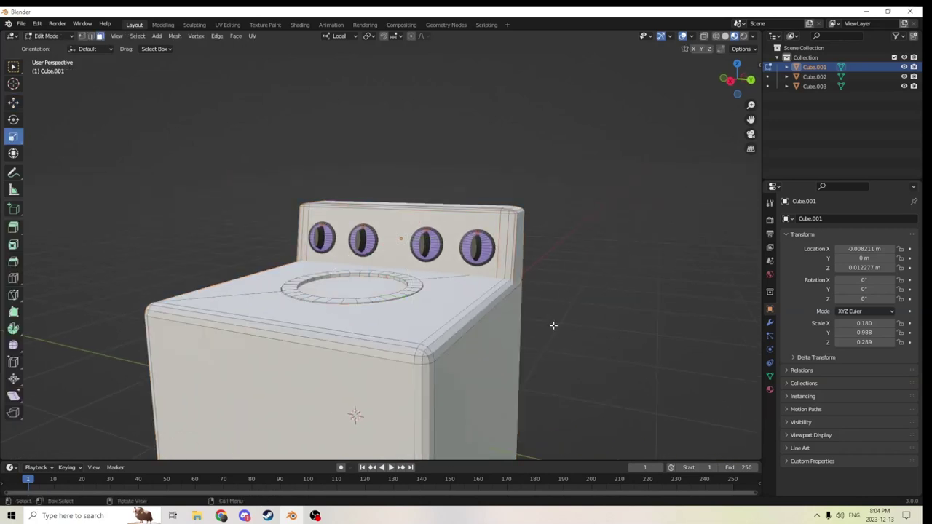
middle_drag(556, 325, 527, 325)
key(l)
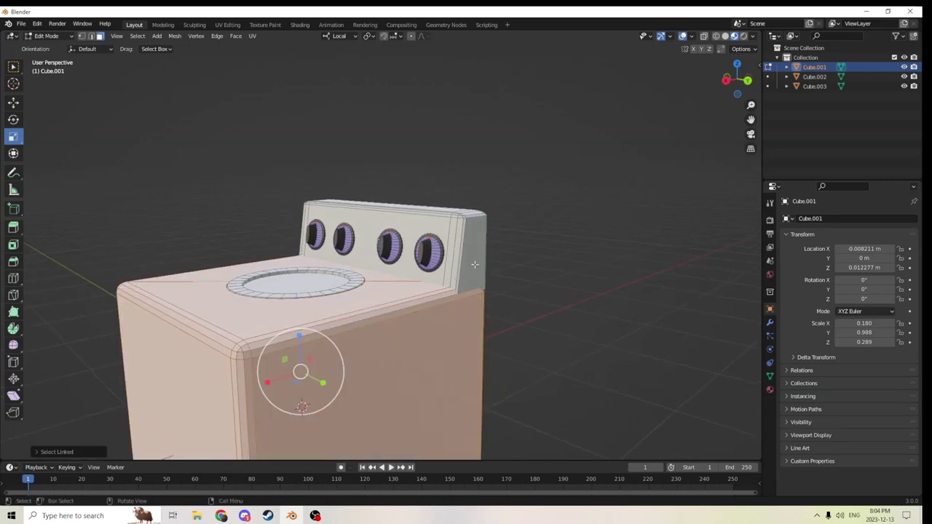
middle_drag(474, 264, 701, 261)
middle_drag(587, 289, 575, 310)
key(l)
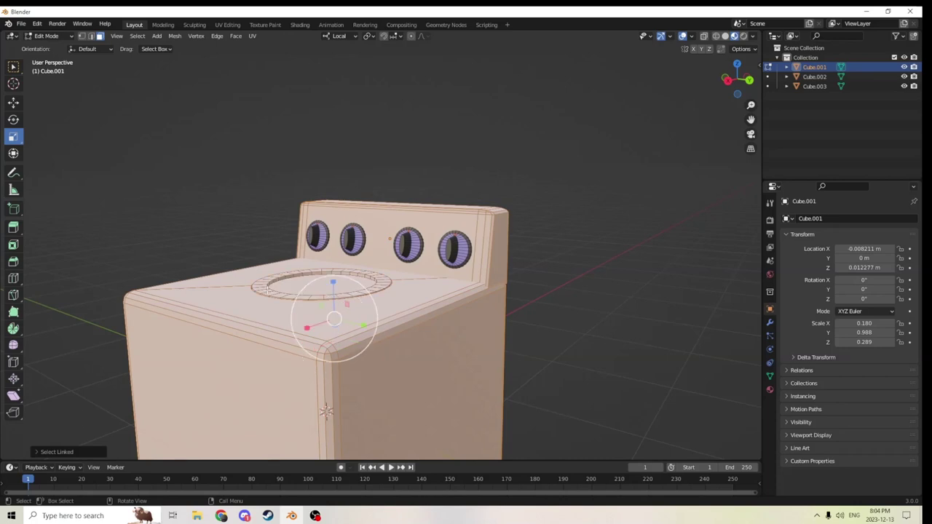
Set the appliance body material's base color to pale yellow with hue 0.159 and saturation 0.349, and clear the face selection.
click(772, 389)
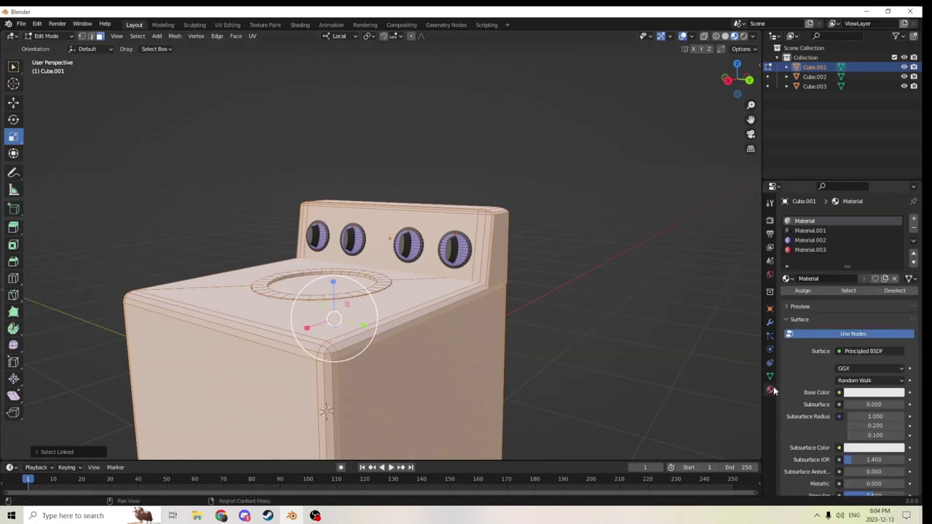
click(863, 394)
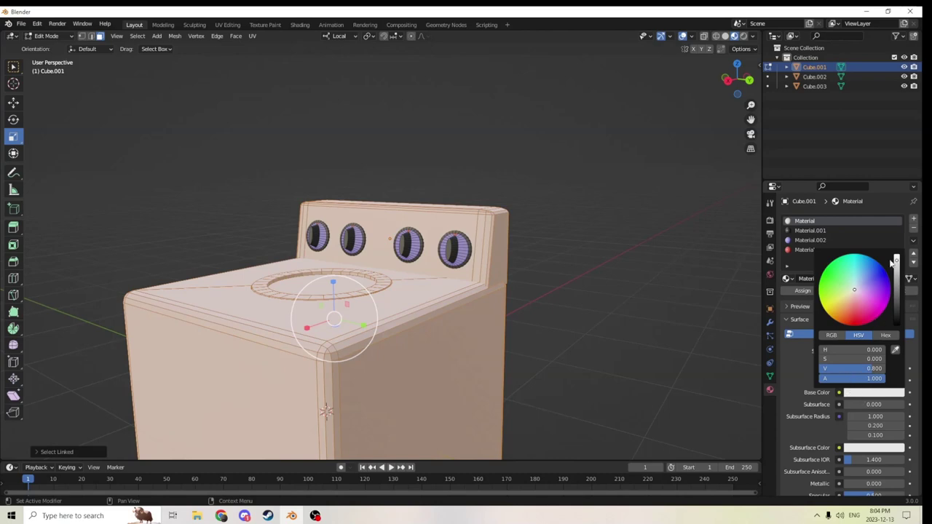
drag(856, 293, 851, 293)
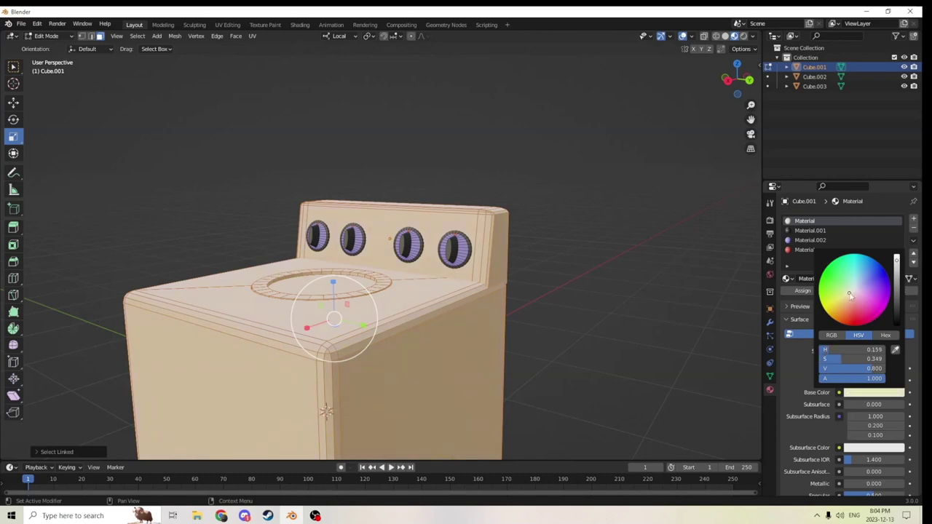
click(624, 323)
middle_drag(624, 323, 505, 365)
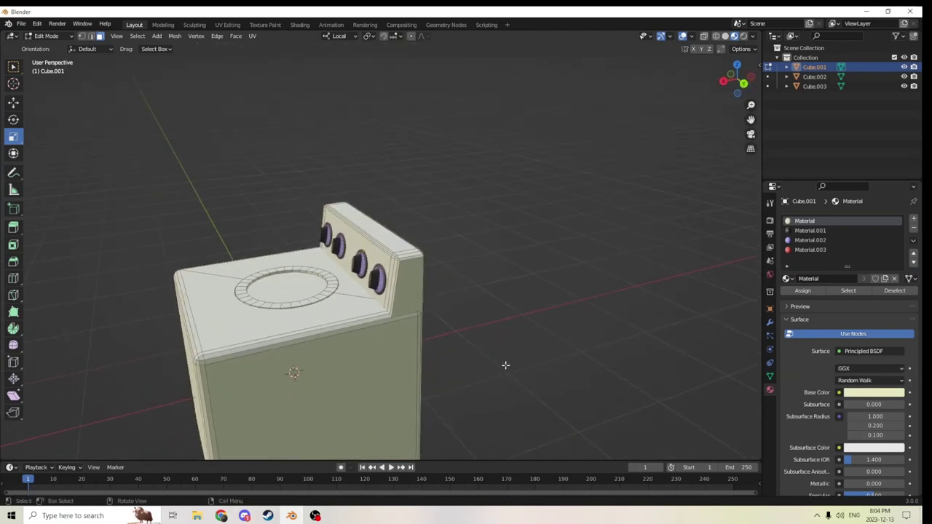
middle_drag(542, 236, 625, 258)
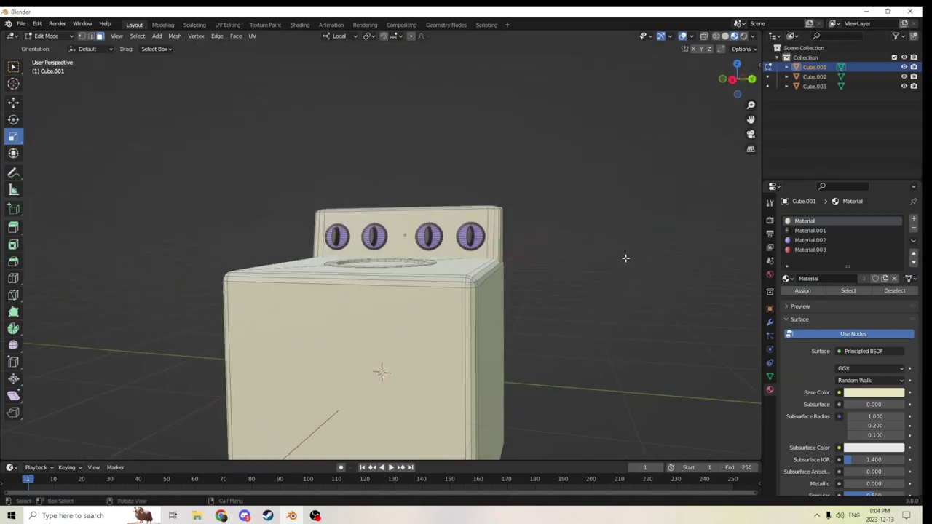
middle_drag(750, 118, 476, 281)
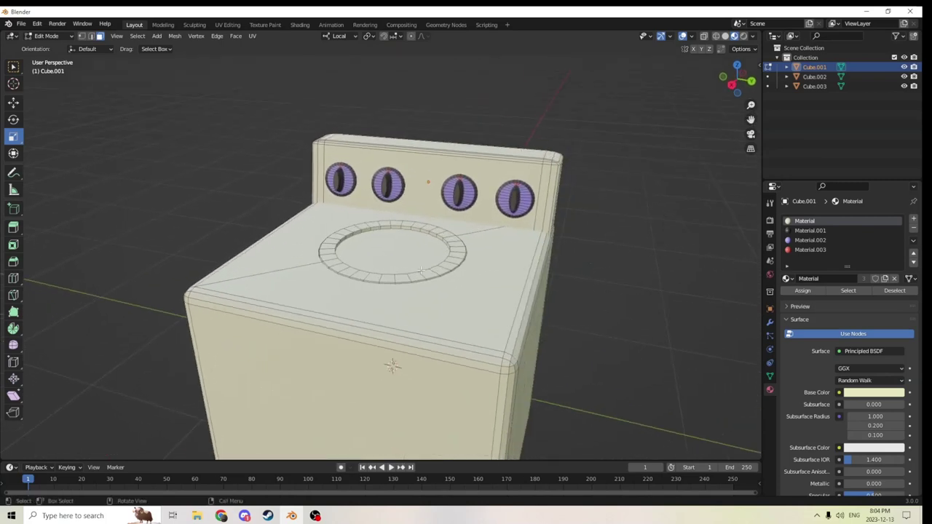
Select the recessed round lid face and assign it a new material with a turquoise base color.
click(374, 245)
middle_drag(374, 245, 419, 155)
scroll(419, 155, up, 6)
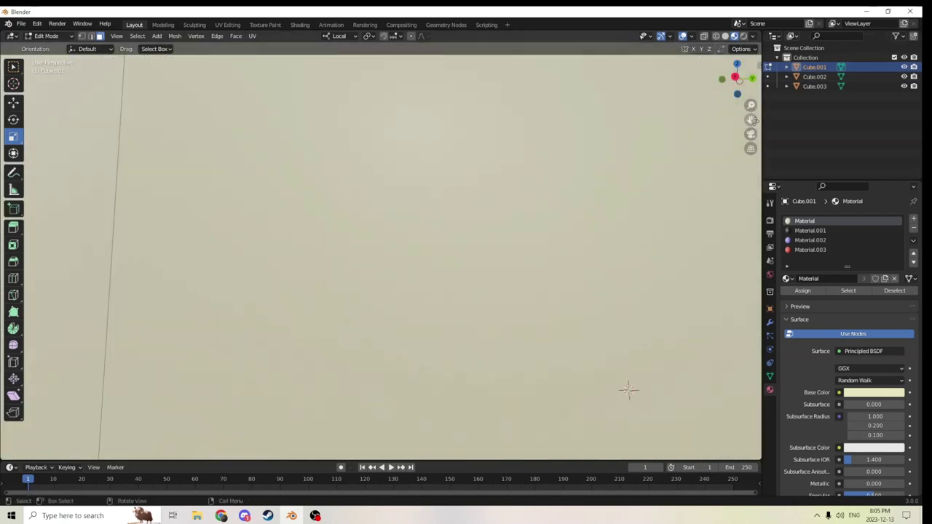
scroll(614, 124, down, 8)
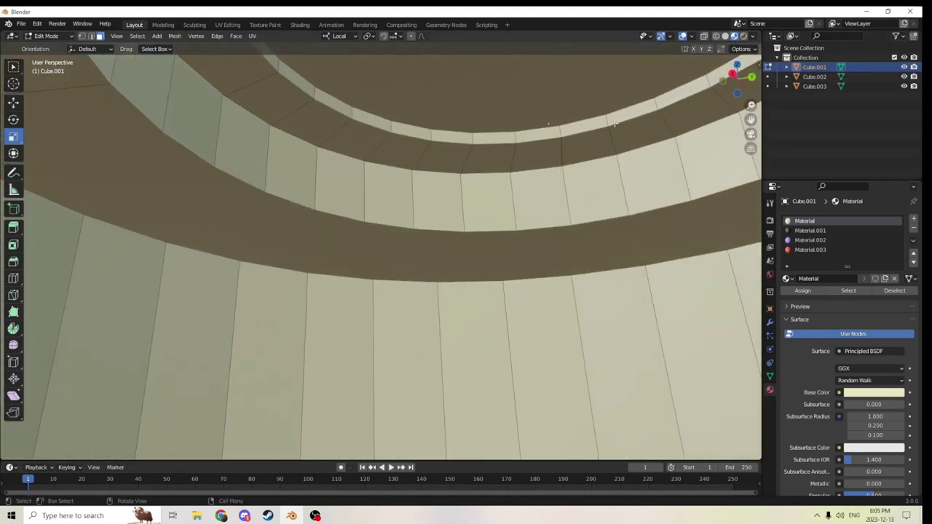
scroll(438, 80, down, 2)
middle_drag(438, 80, 427, 141)
scroll(437, 162, down, 2)
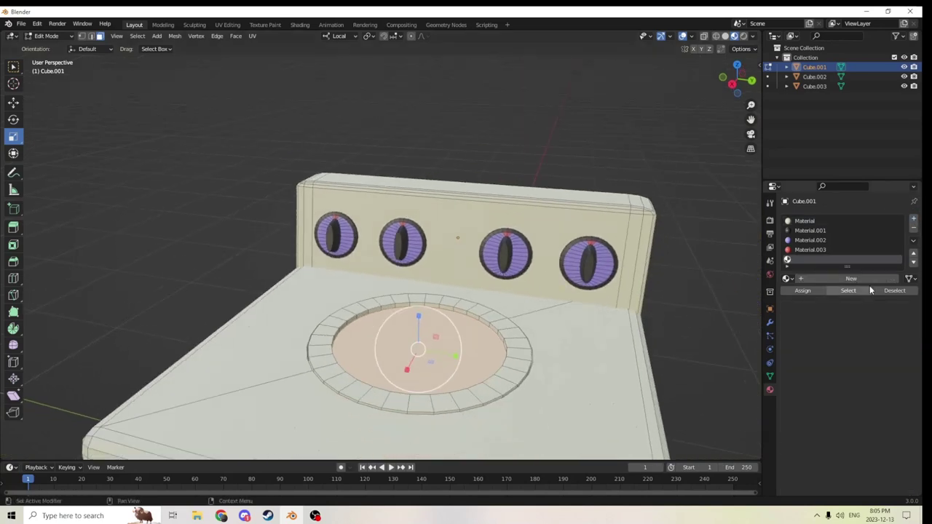
click(913, 218)
click(852, 278)
click(863, 395)
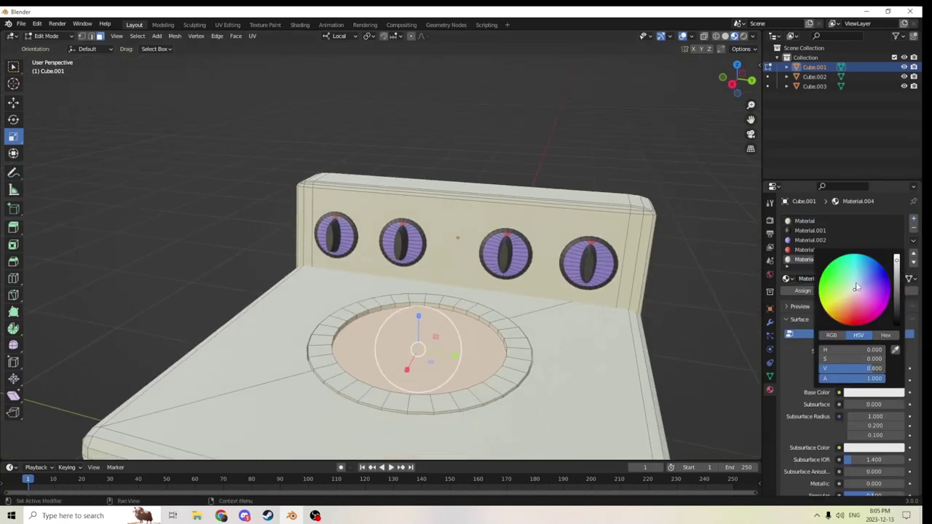
drag(857, 289, 850, 263)
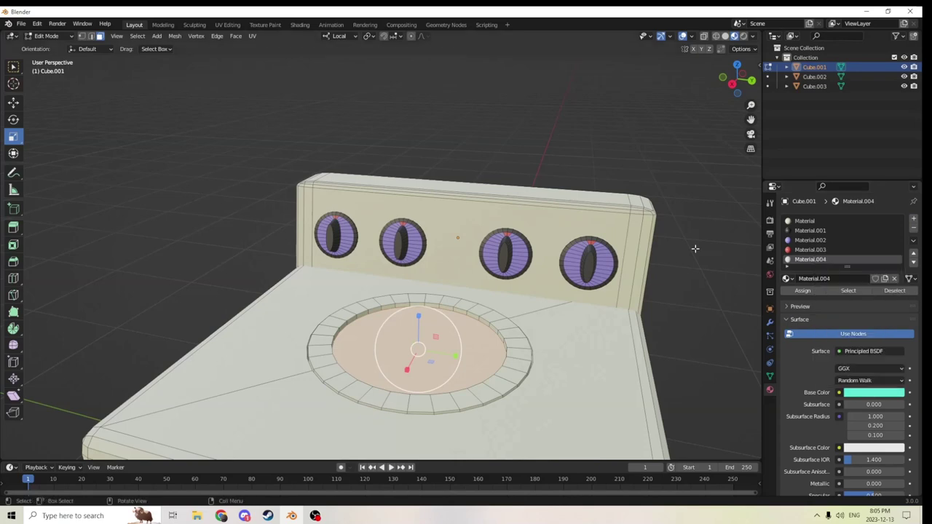
click(801, 291)
Assign a new dark gray material (value 0.111) to the rear faces of the body and control slab, including the slab's narrow edge strip.
middle_drag(736, 284, 298, 273)
key(Tab)
key(Tab)
click(350, 326)
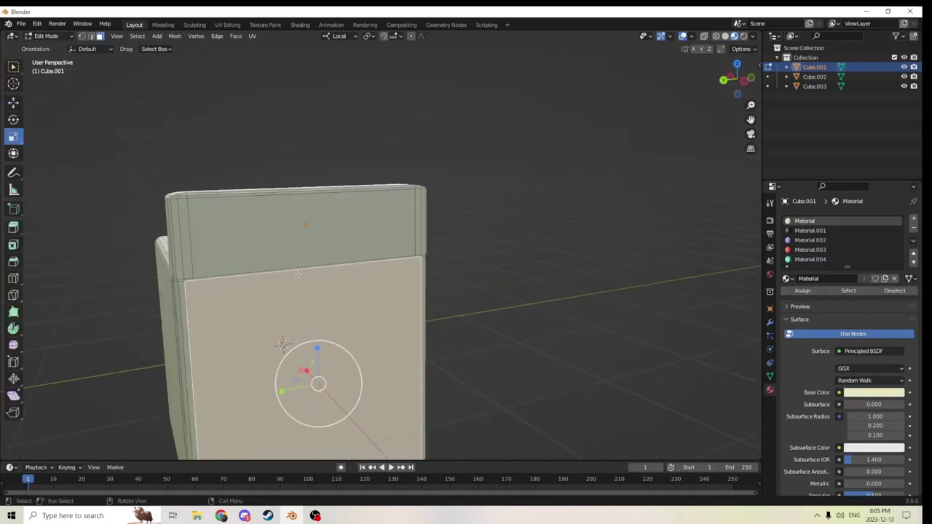
shift+click(239, 230)
middle_drag(189, 249, 419, 242)
shift+click(424, 243)
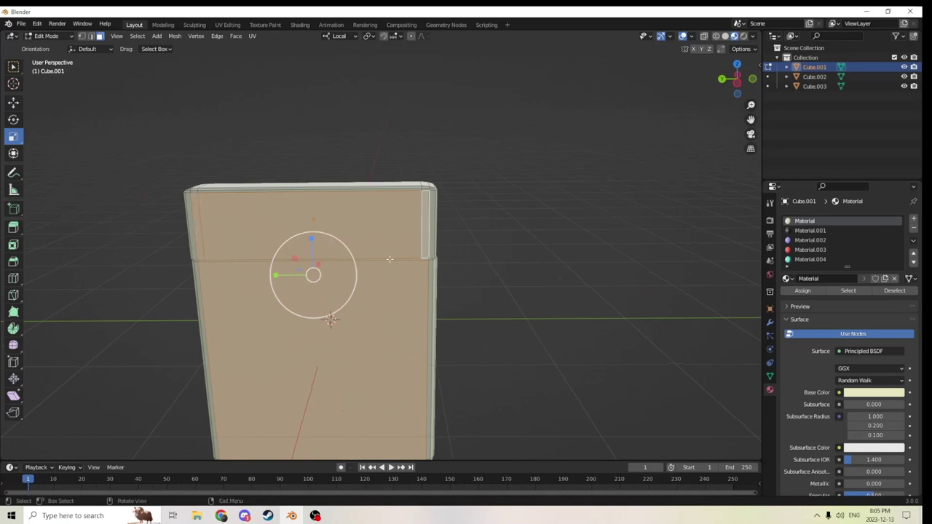
click(916, 223)
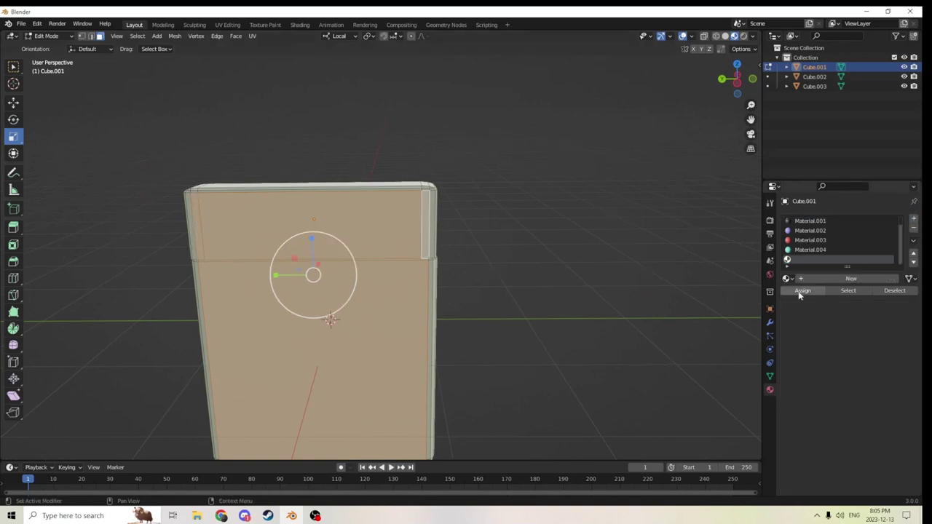
click(816, 276)
click(858, 394)
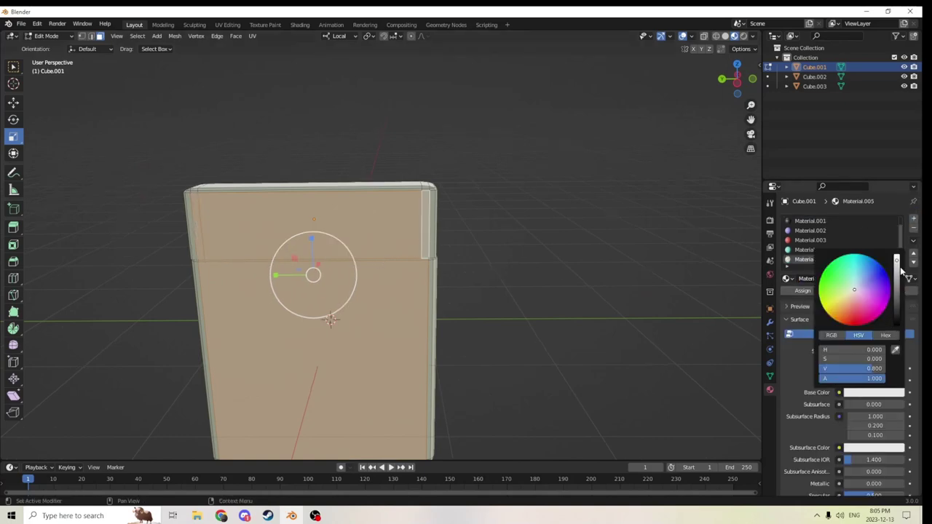
drag(897, 268, 897, 300)
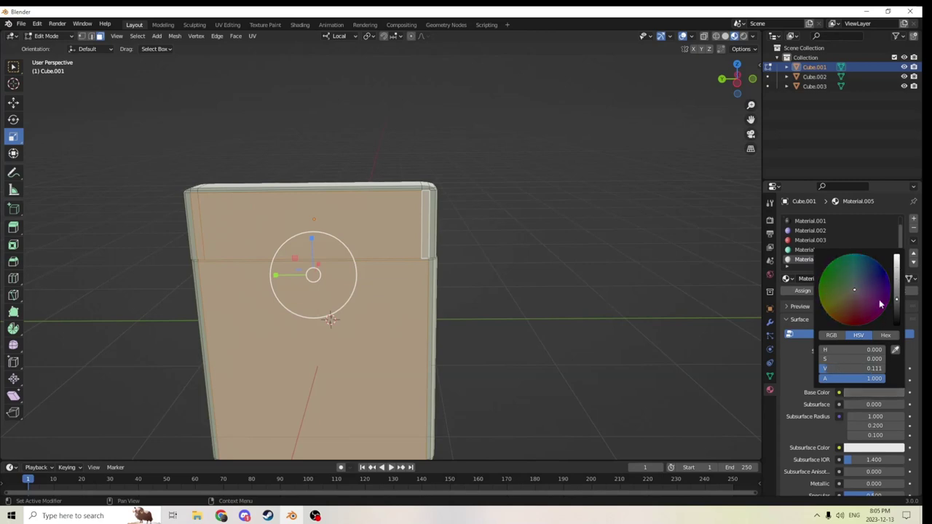
click(791, 291)
click(579, 339)
middle_drag(578, 340, 674, 346)
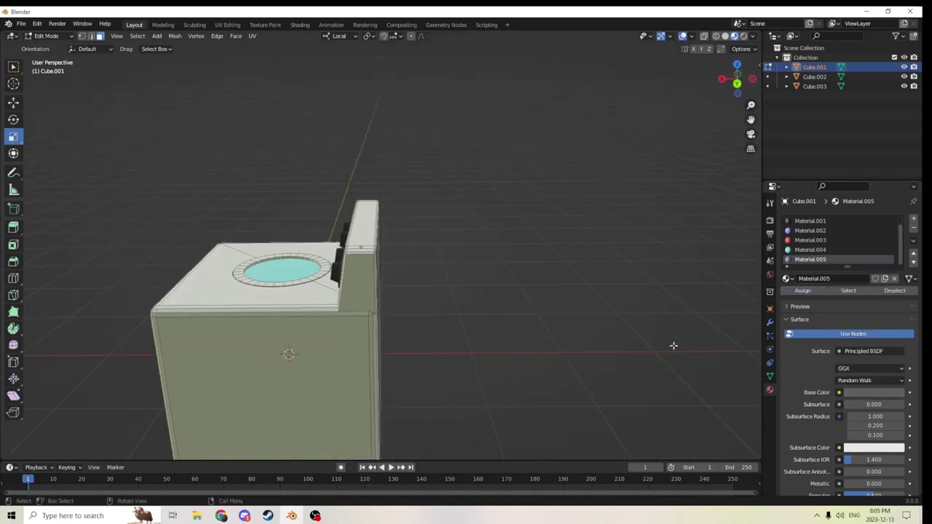
Return to Object Mode and apply Shade Smooth to the joined appliance.
key(Tab)
middle_drag(592, 343, 689, 335)
scroll(617, 340, up, 1)
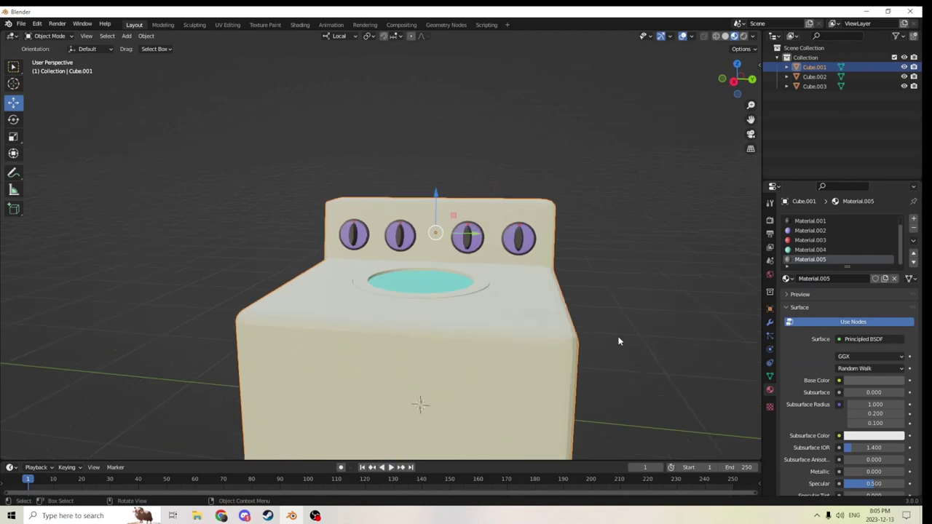
scroll(618, 341, up, 2)
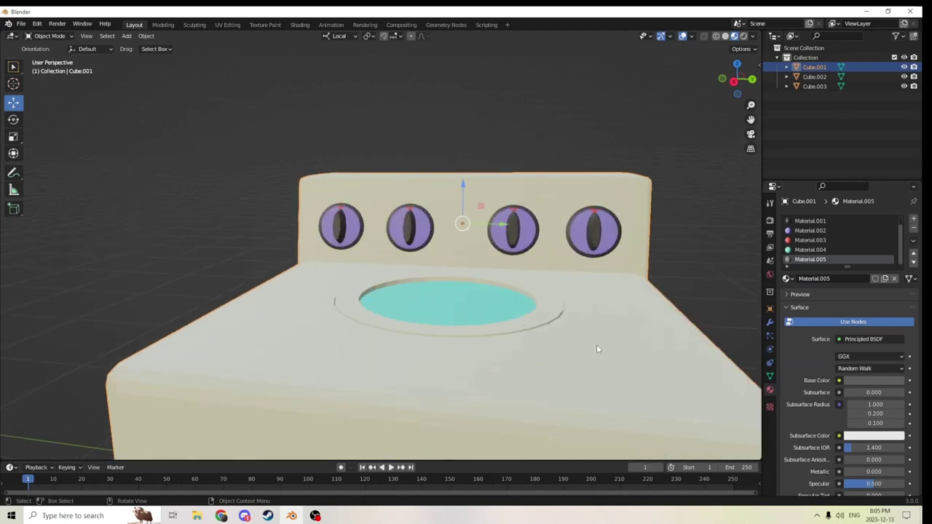
right_click(306, 354)
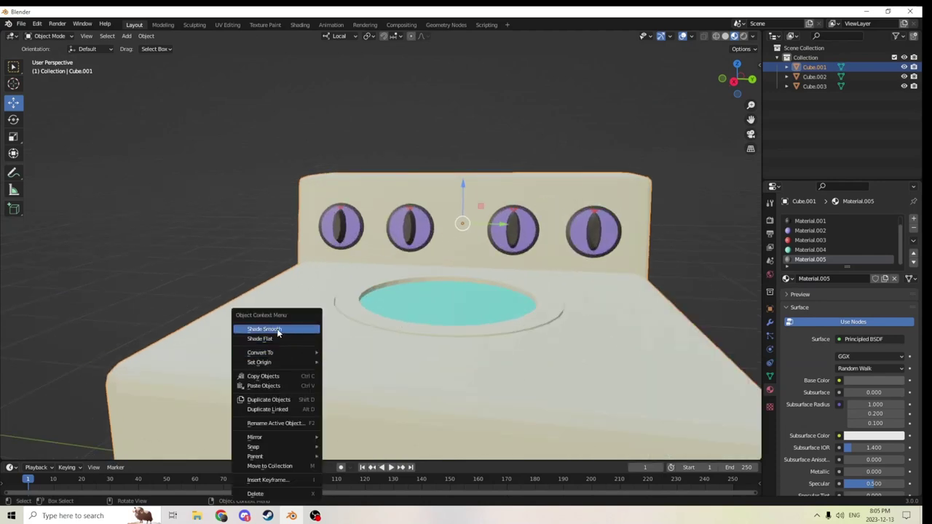
click(278, 330)
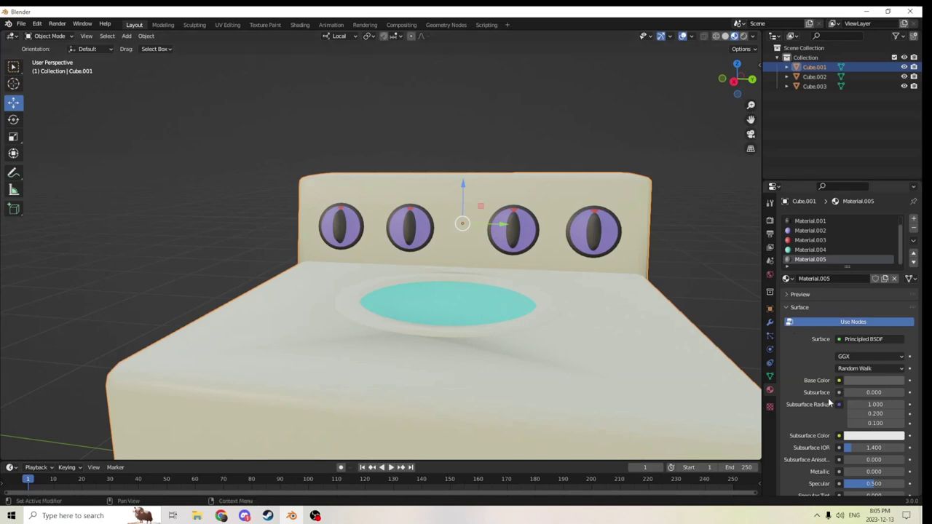
Enable Auto Smooth on the joined appliance's normals with a 35° angle.
click(770, 376)
click(801, 404)
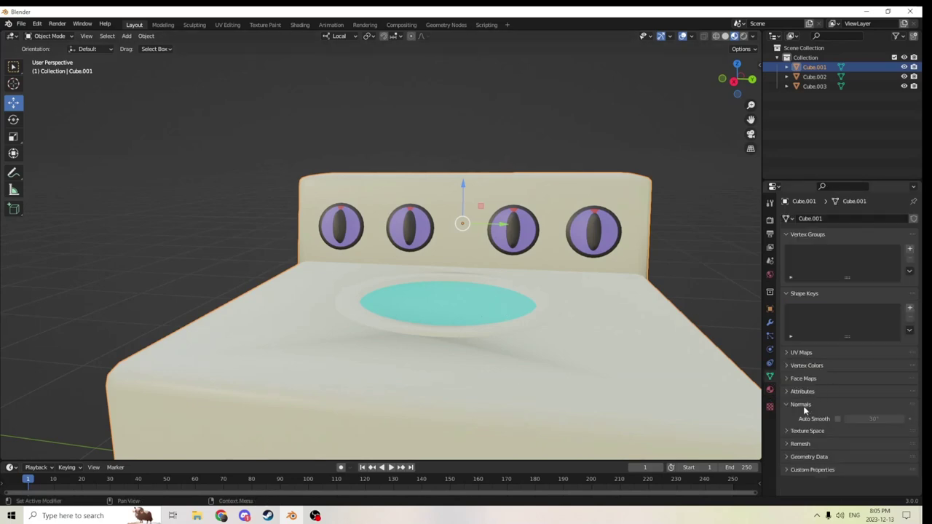
click(872, 419)
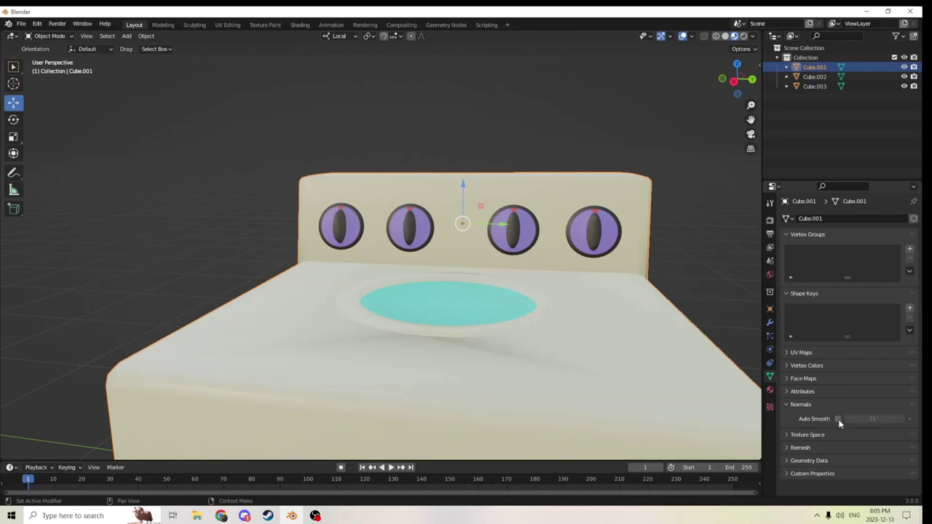
click(837, 419)
mouse_move(736, 349)
middle_down()
mouse_move(640, 292)
mouse_move(683, 253)
middle_up()
click(652, 287)
scroll(653, 285, down, 3)
middle_drag(690, 252, 646, 301)
key(Tab)
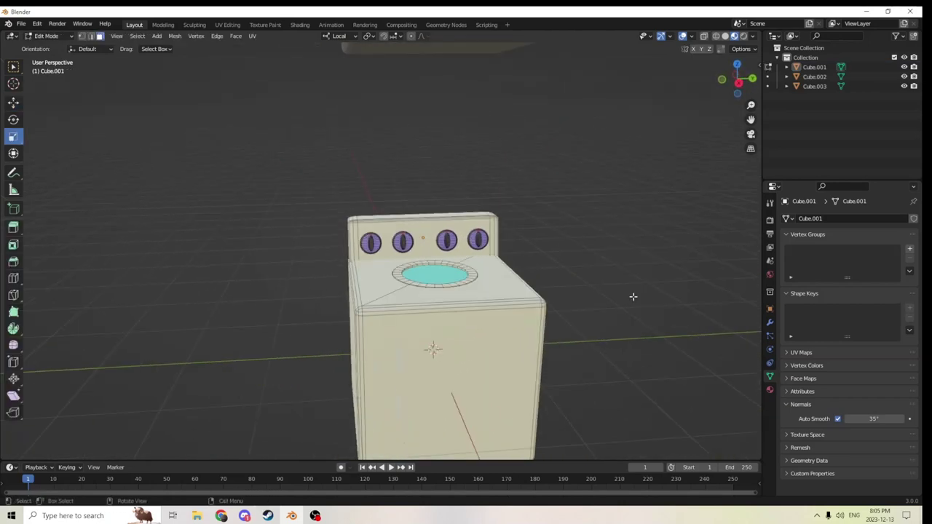
key(Tab)
Move the finished appliance with the four knobs sideways along its local Y axis, clear of the world origin.
click(427, 356)
scroll(441, 350, down, 4)
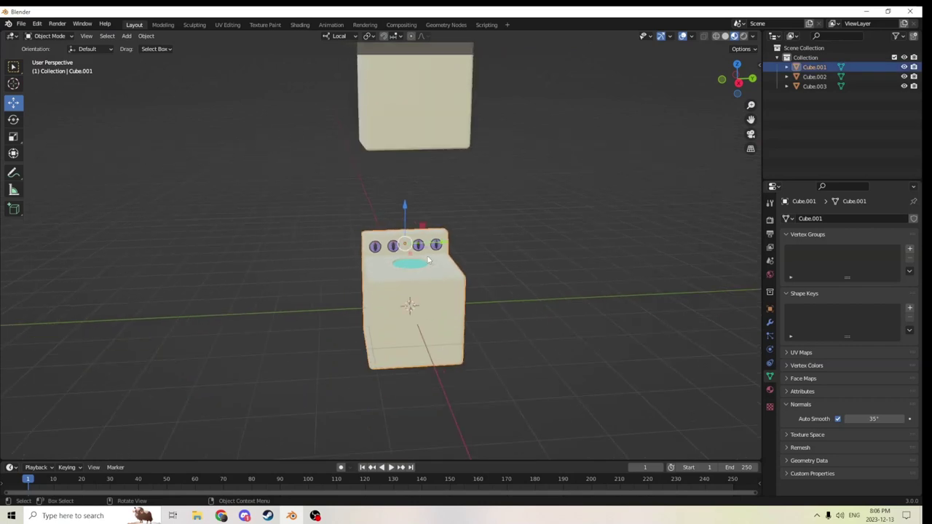
key(g)
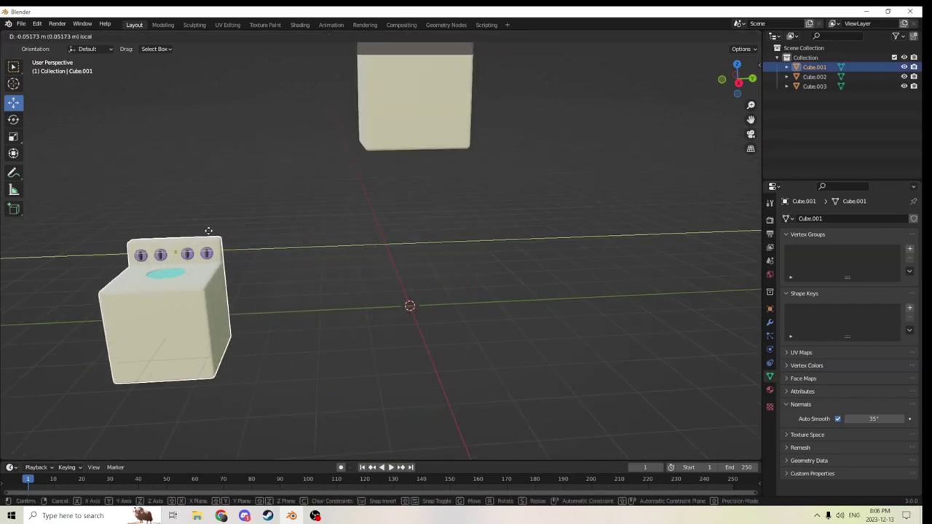
click(207, 234)
Select the spare plain body and its control slab and lower both together along Z to the world origin.
click(445, 90)
scroll(437, 125, down, 2)
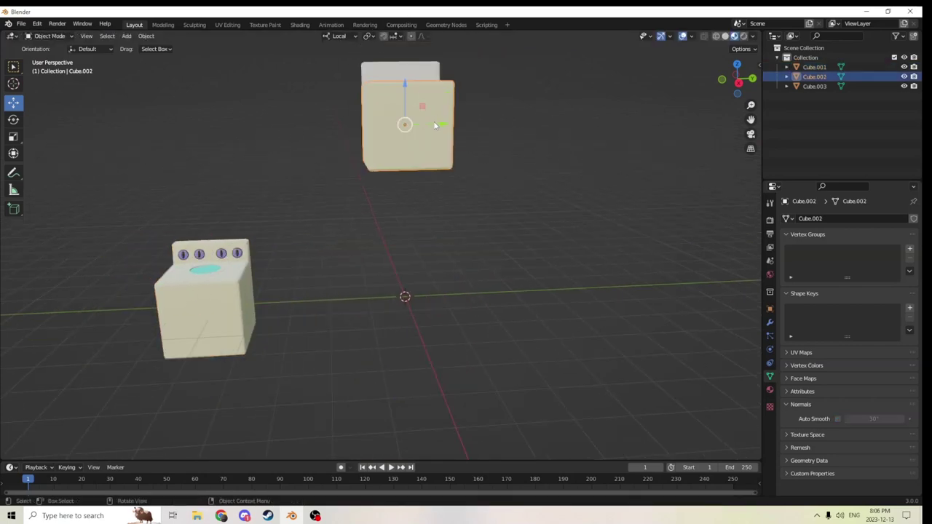
shift+click(400, 73)
key(g)
key(z)
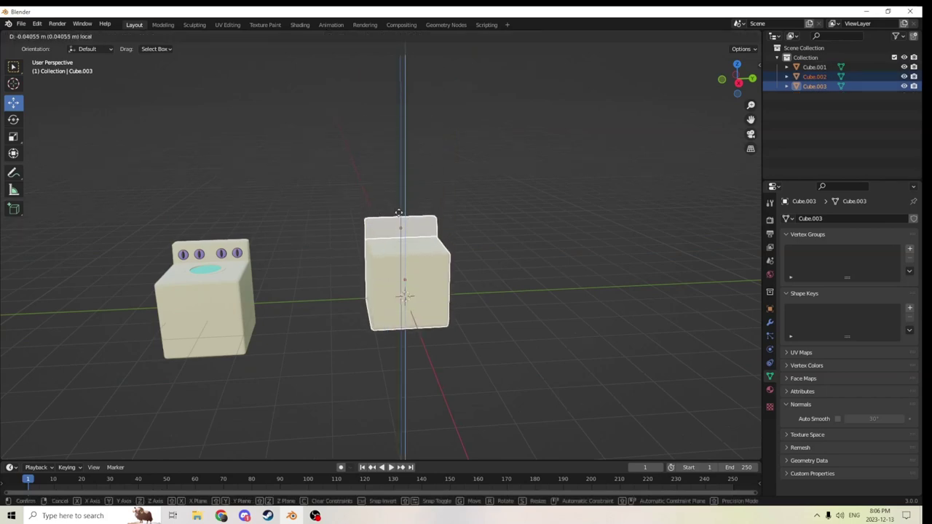
drag(400, 212, 401, 225)
Lower the plain body and slab slightly further along Z, placing the body at about Z -0.0005 m.
scroll(404, 235, up, 2)
middle_drag(405, 237, 420, 255)
scroll(384, 231, up, 3)
scroll(506, 249, up, 2)
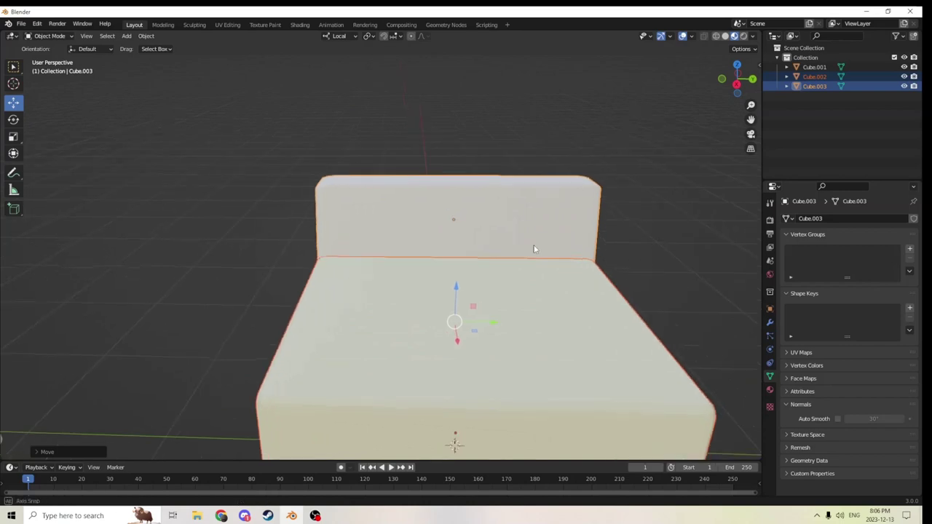
middle_drag(533, 244, 387, 253)
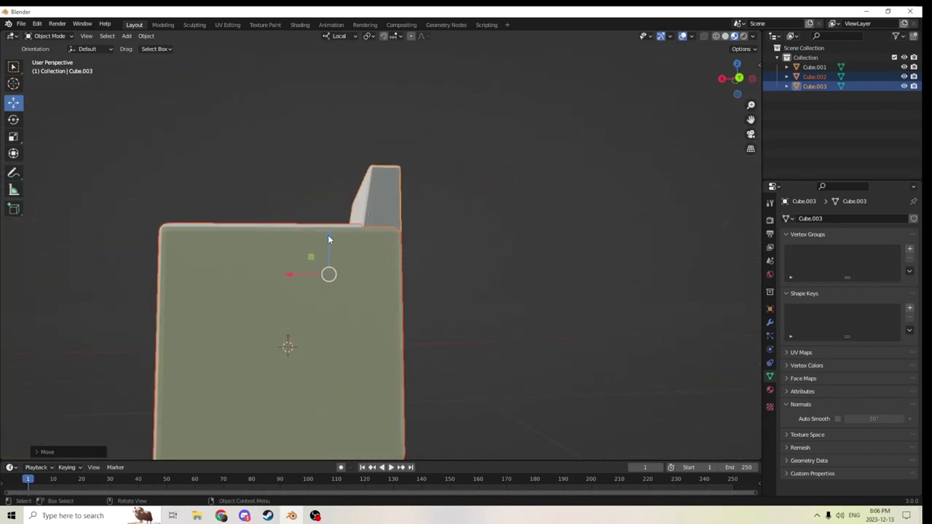
drag(329, 240, 330, 256)
scroll(335, 256, down, 2)
middle_drag(339, 258, 365, 277)
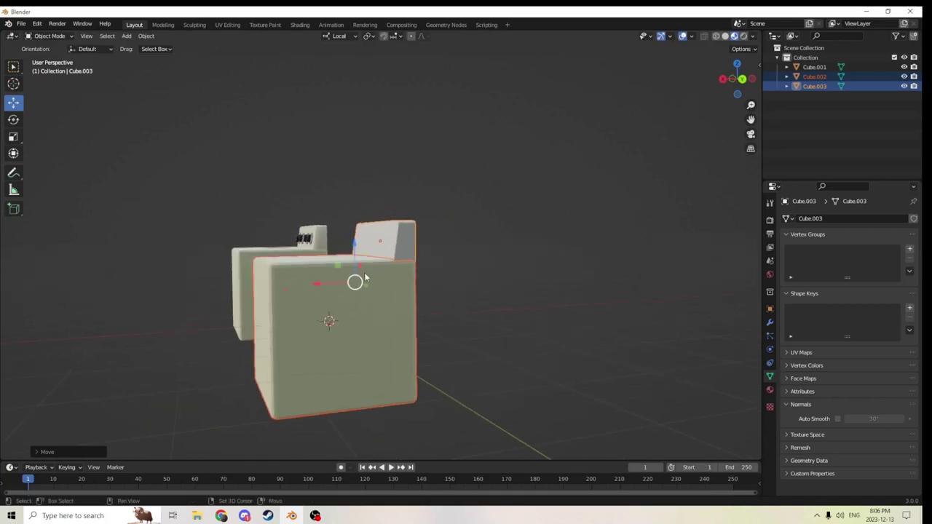
Add a cylinder mesh at the origin and set its Y rotation to 90°.
key(shift+a)
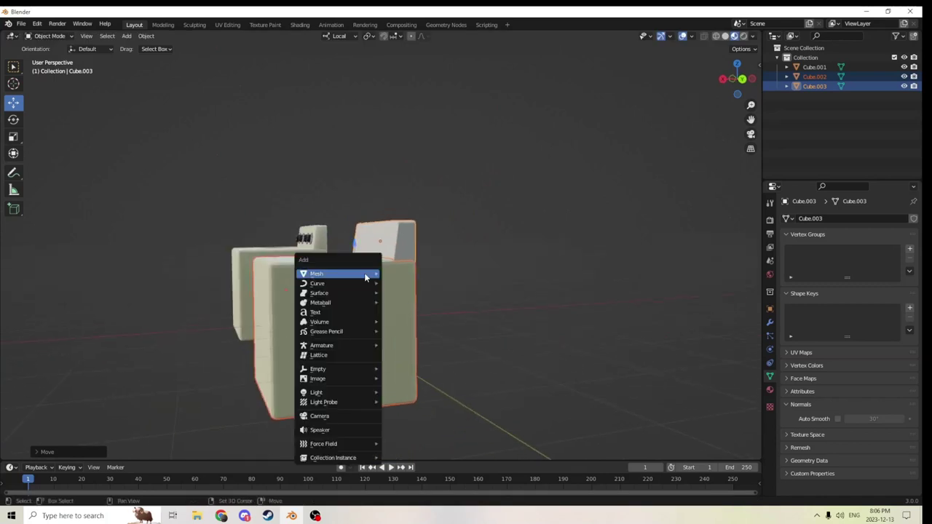
mouse_move(366, 278)
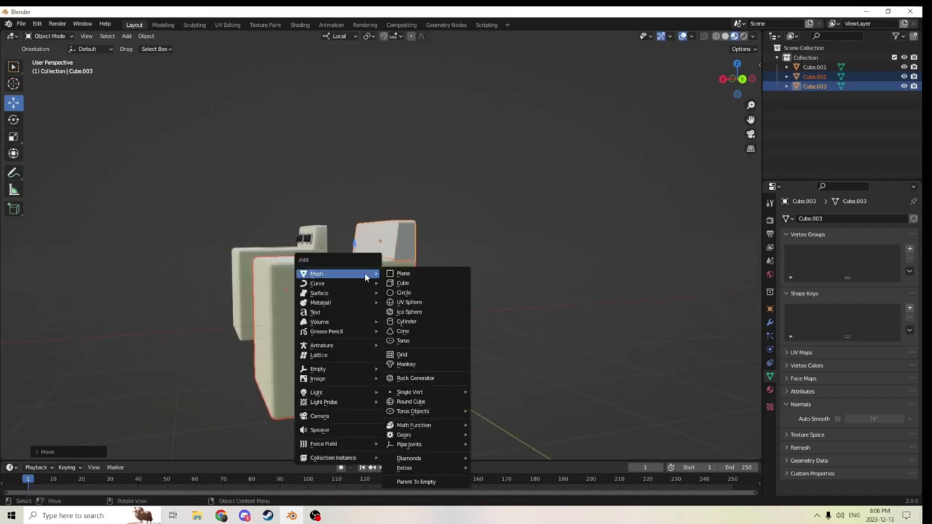
click(402, 321)
middle_drag(426, 305, 466, 312)
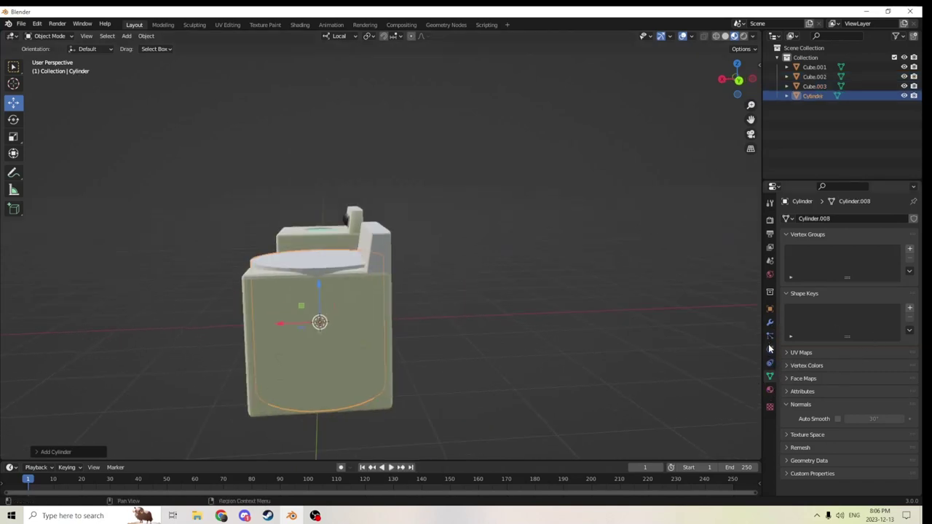
click(771, 310)
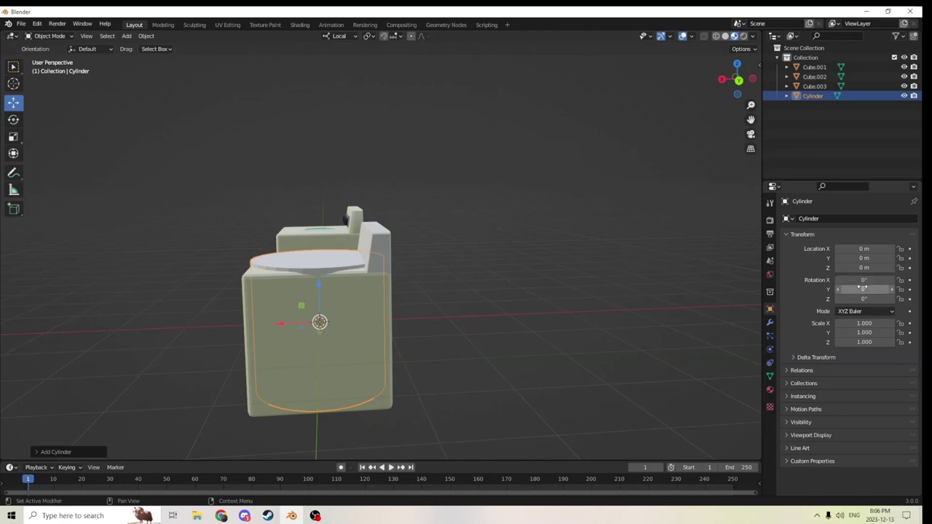
click(862, 290)
text(90)
key(Return)
Scale the cylinder to about 0.698 and shift it forward inside the body to about X 0.001 m.
middle_drag(367, 241, 485, 281)
key(s)
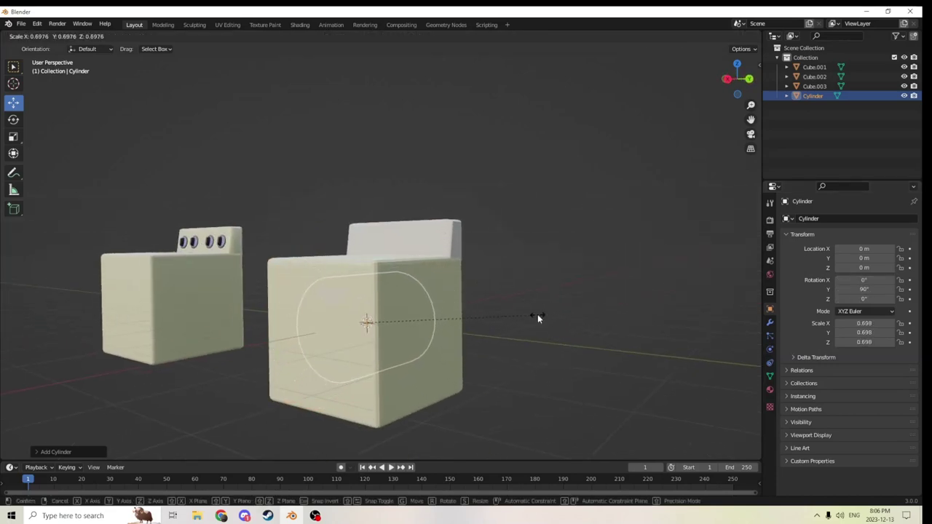
click(537, 314)
middle_drag(537, 314, 333, 308)
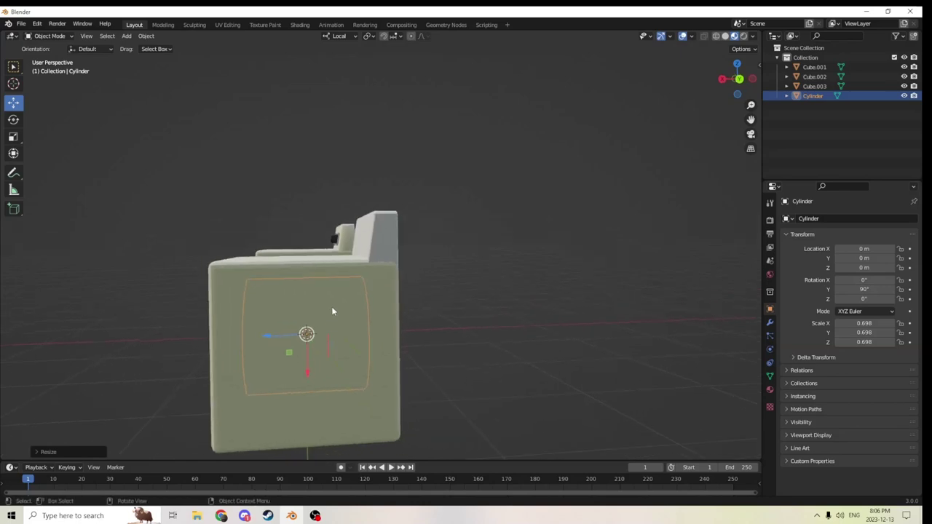
key(g)
key(z)
key(z)
click(256, 336)
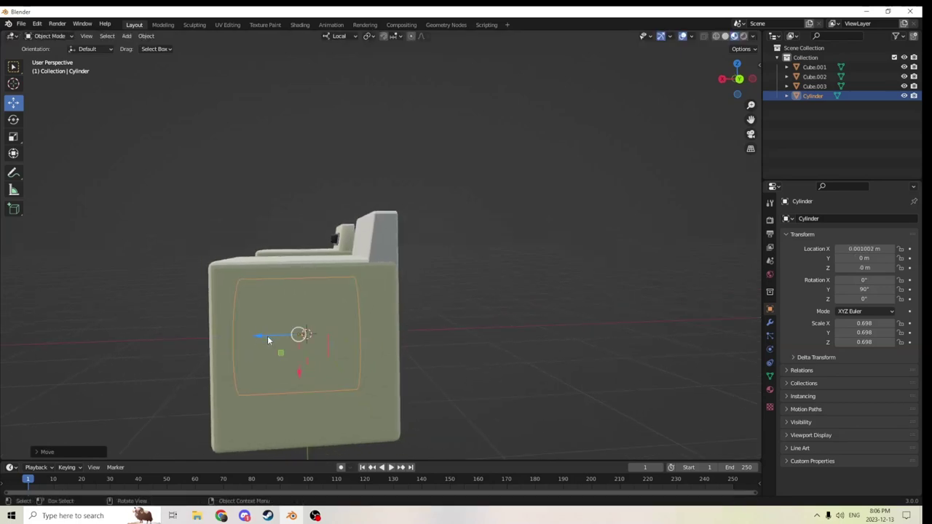
Duplicate the cylinder and move the copy forward through the body's front face to X 0.0114 m.
middle_drag(256, 336, 300, 341)
key(shift+d)
right_click(368, 308)
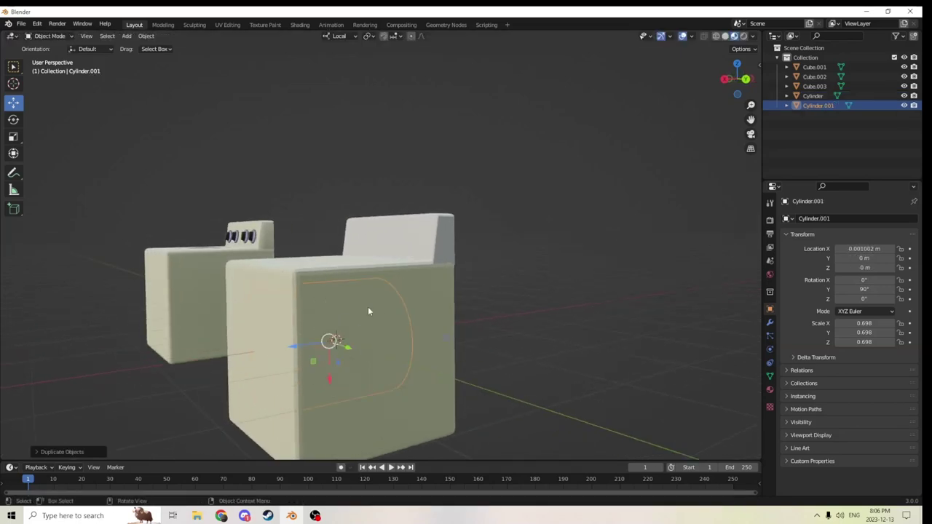
middle_drag(368, 307, 285, 337)
drag(285, 338, 199, 354)
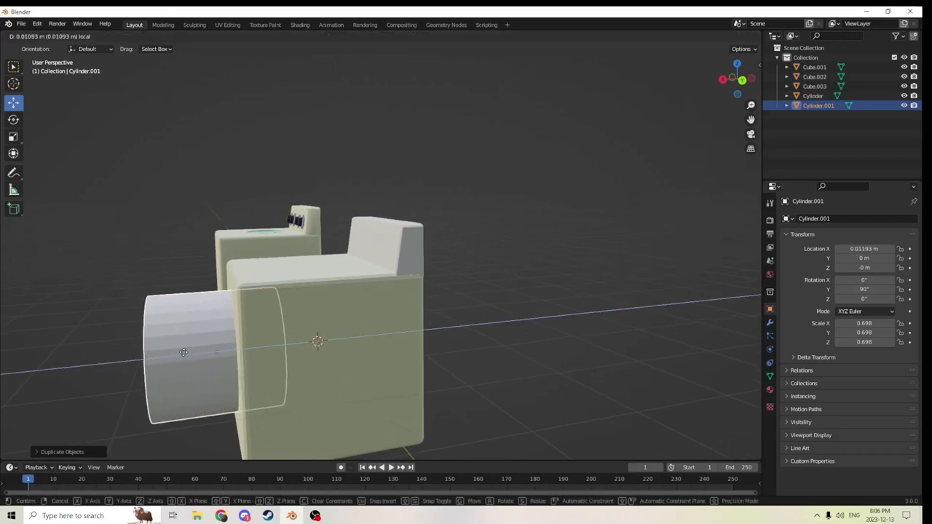
click(191, 354)
Scale the protruding cylinder copy down to about 0.425.
middle_drag(190, 354, 303, 360)
key(s)
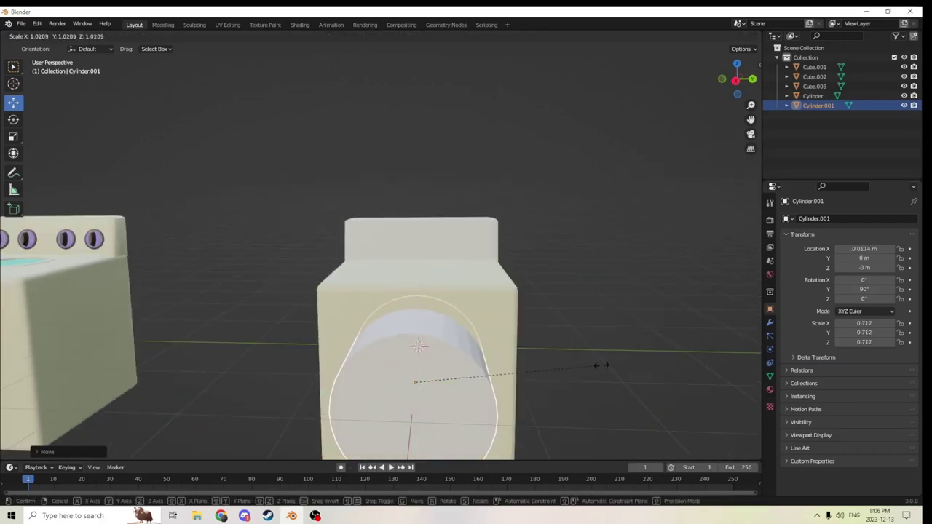
click(525, 362)
middle_drag(525, 361, 386, 348)
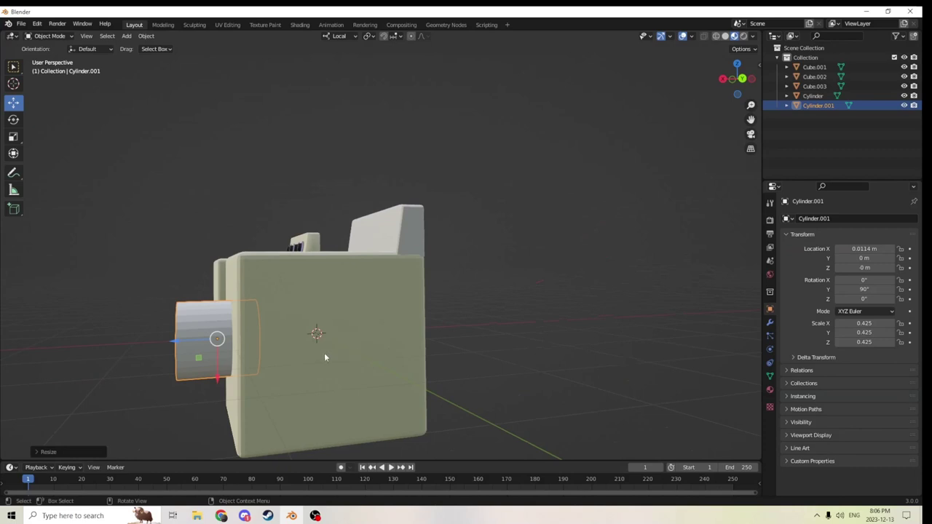
Select the inner and protruding cylinders and shift both forward, placing the inner one at about X 0.0016 m.
middle_drag(324, 357, 279, 362)
click(280, 362)
click(282, 361)
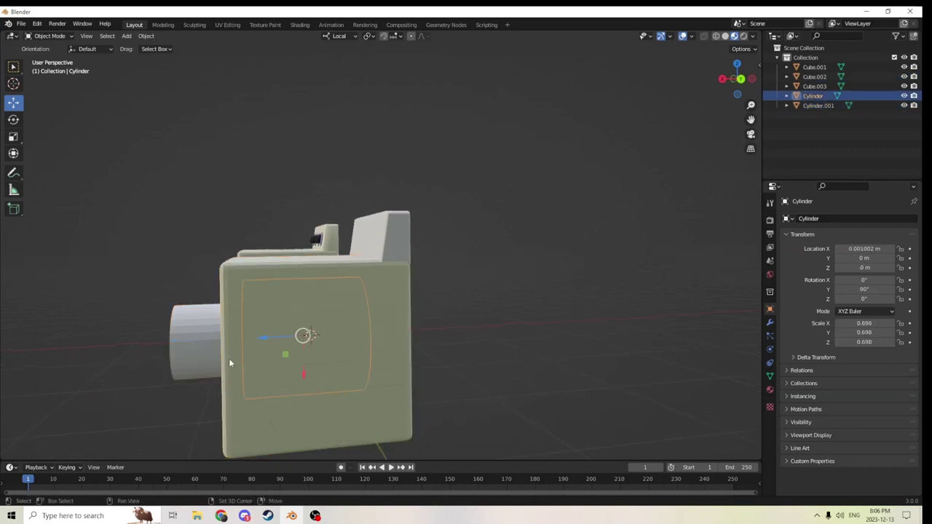
shift+click(204, 346)
middle_drag(204, 346, 207, 350)
drag(226, 344, 221, 341)
middle_drag(221, 341, 283, 325)
Duplicate the protruding cylinder and move the copy forward, clear of the body, to about X 0.0251 m.
click(209, 342)
click(208, 358)
key(shift+d)
right_click(215, 359)
drag(177, 352, 63, 345)
Select the protruding cylinder and its free-standing copy and scale both up to about 0.499.
middle_drag(240, 327, 278, 330)
click(278, 334)
click(279, 334)
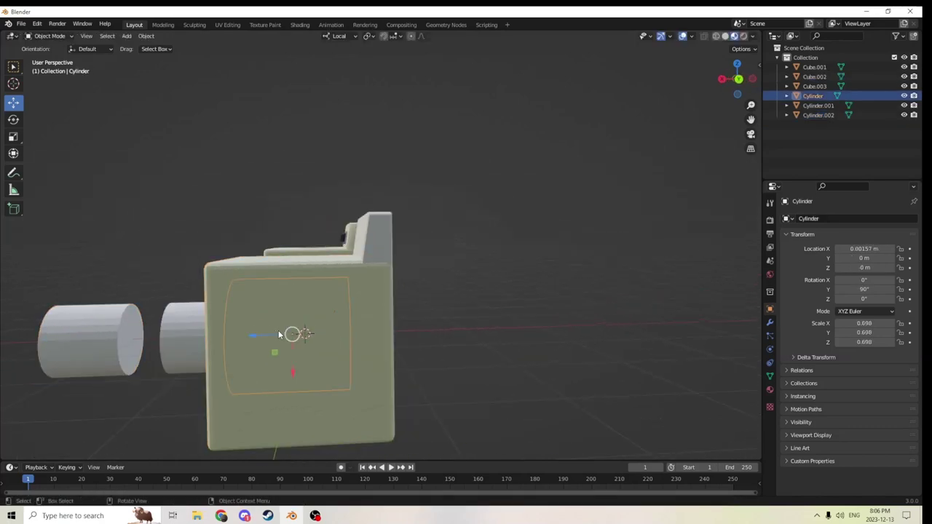
shift+click(187, 334)
middle_drag(187, 334, 249, 343)
click(235, 331)
click(249, 342)
shift+click(140, 356)
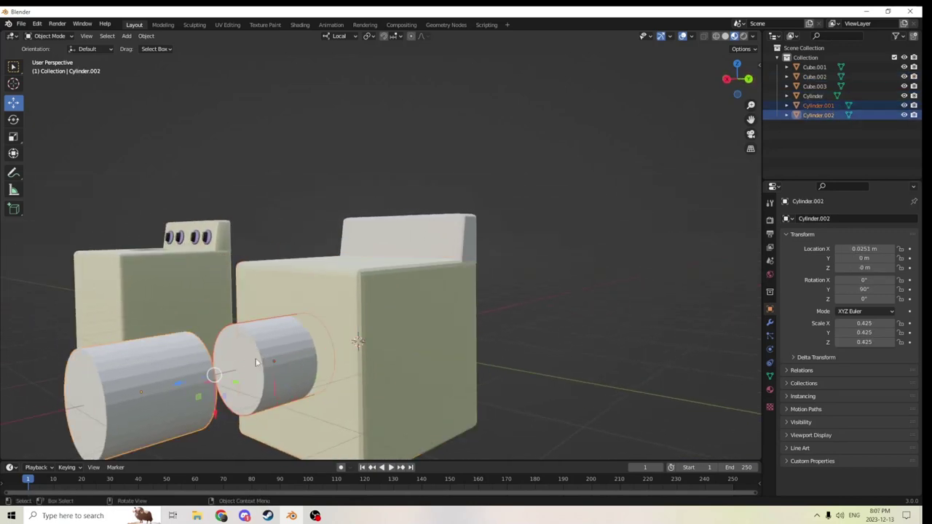
key(s)
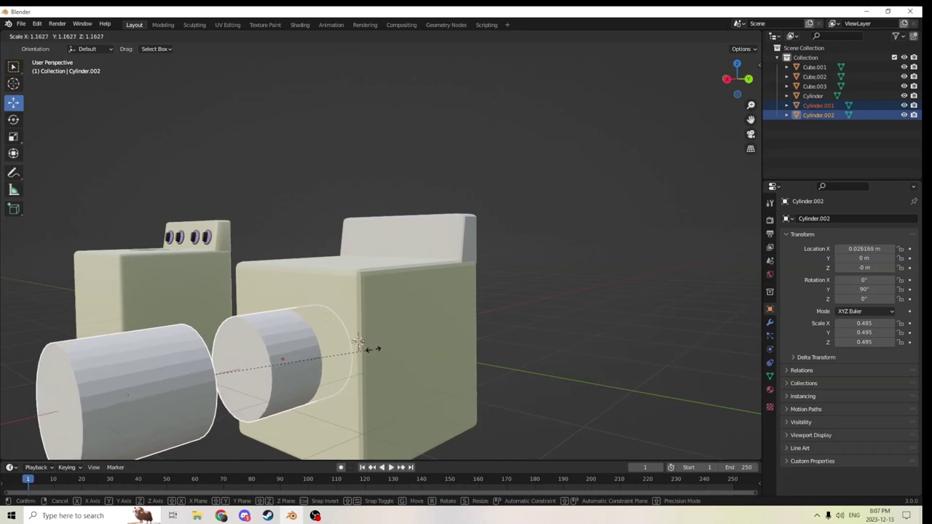
click(344, 348)
Subtract the inner and protruding cylinders from the plain body with a Bool Tool difference, making the body the active object.
middle_drag(344, 348, 315, 352)
click(315, 352)
click(315, 352)
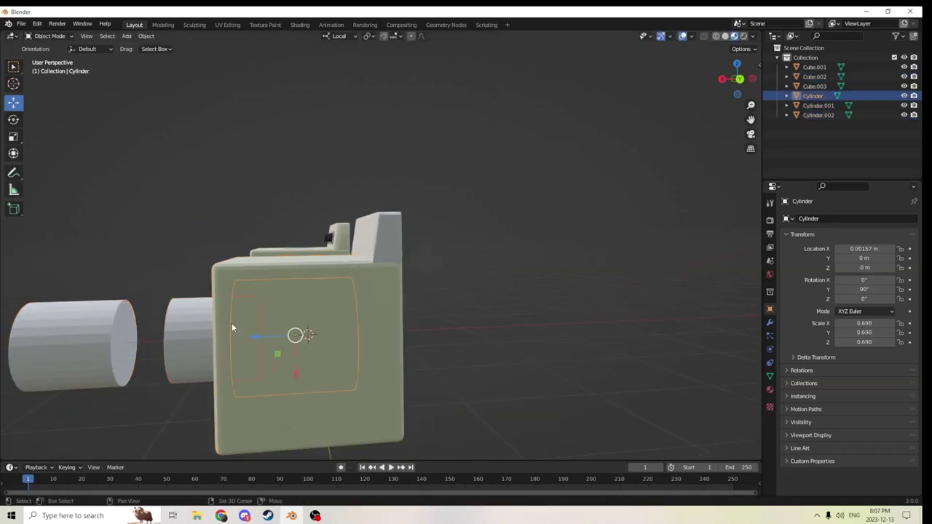
click(197, 325)
middle_drag(197, 325, 231, 330)
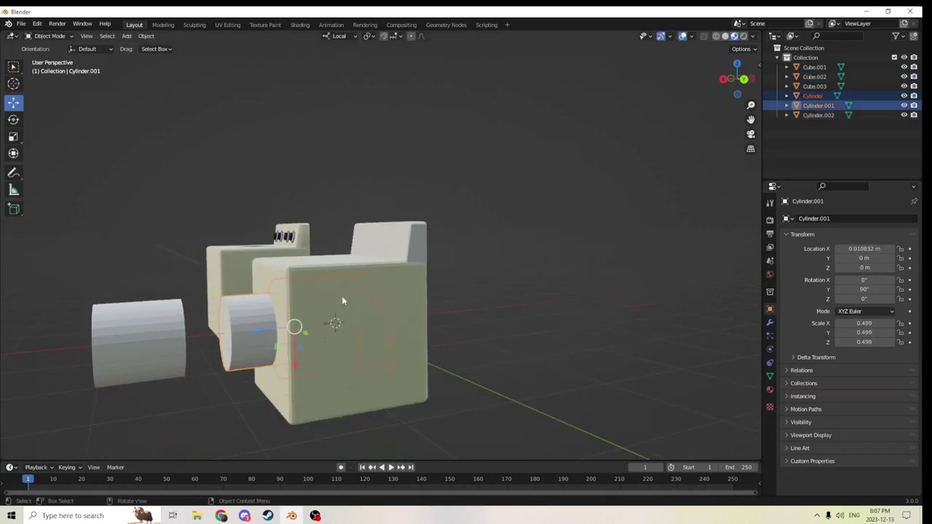
shift+click(403, 294)
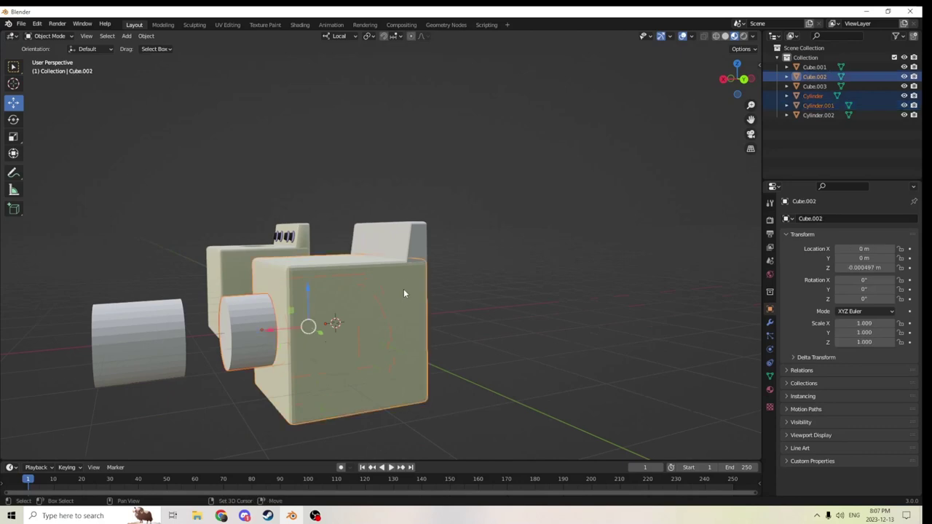
middle_drag(267, 162, 380, 195)
click(146, 36)
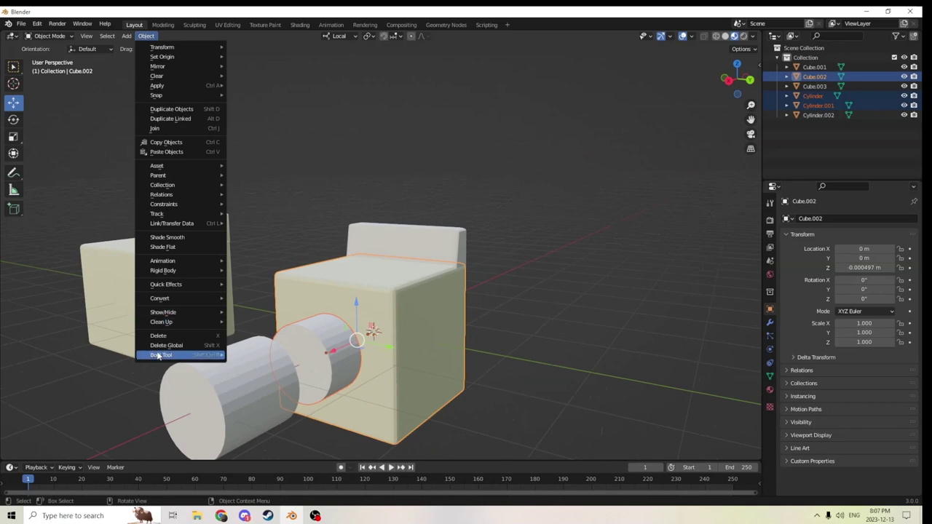
mouse_move(168, 355)
click(247, 364)
middle_drag(248, 364, 370, 262)
scroll(306, 328, up, 3)
scroll(357, 284, down, 5)
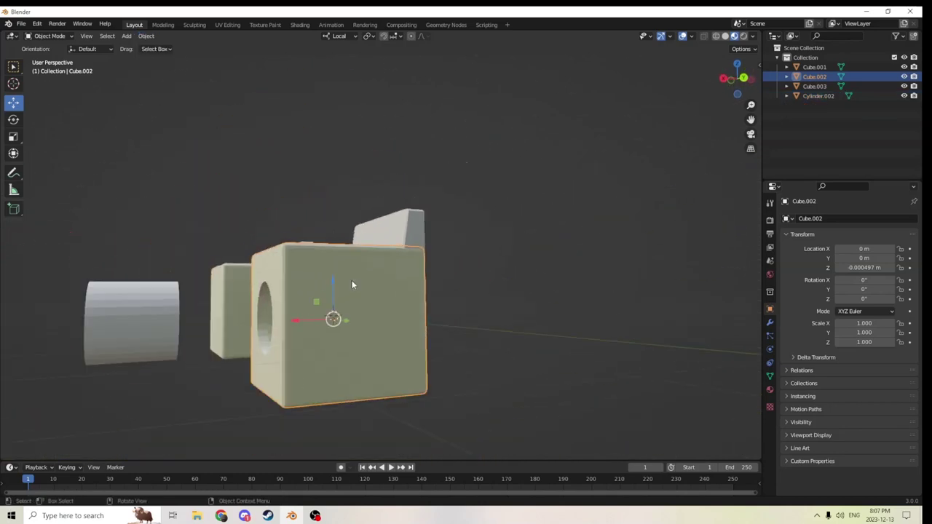
Flatten the remaining free-standing cylinder along its length into a thin disc in Edit Mode, and return to Object Mode.
drag(751, 120, 892, 109)
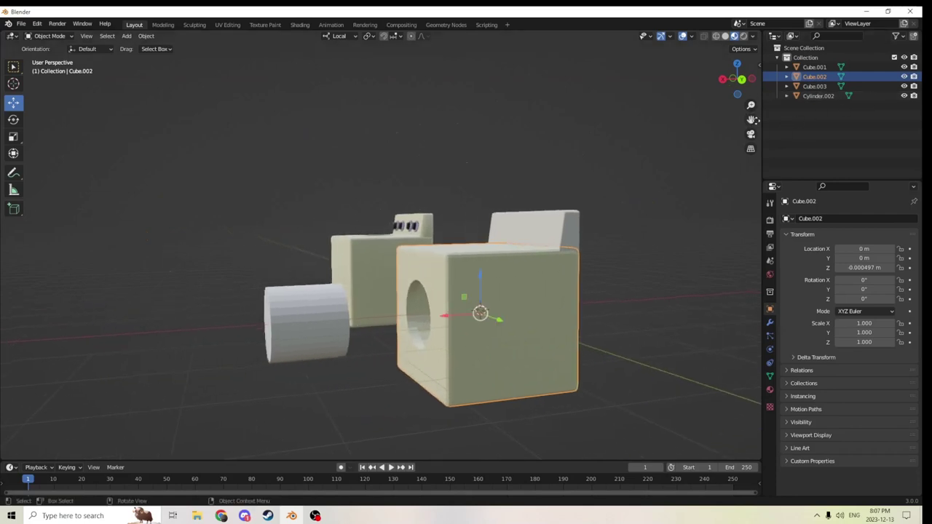
scroll(432, 263, up, 3)
middle_drag(431, 264, 473, 244)
click(326, 328)
middle_drag(327, 329, 319, 341)
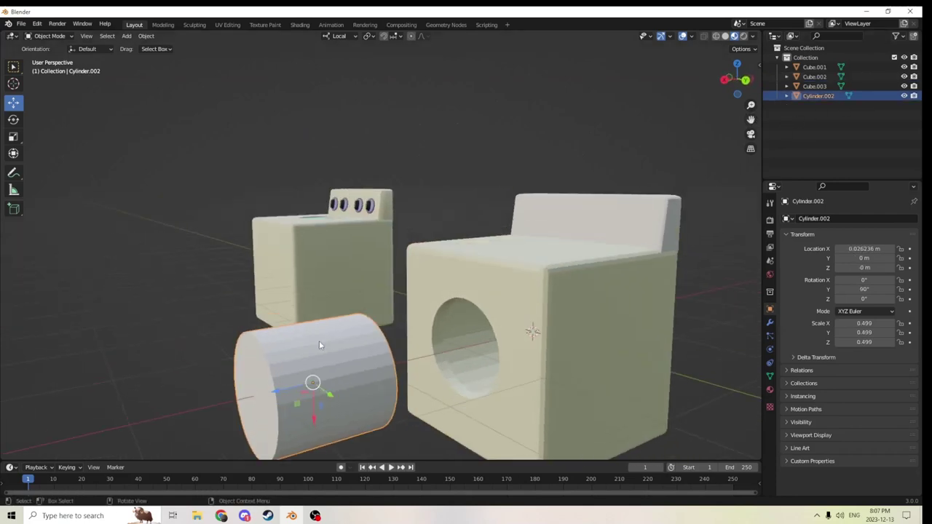
key(Tab)
scroll(267, 342, up, 2)
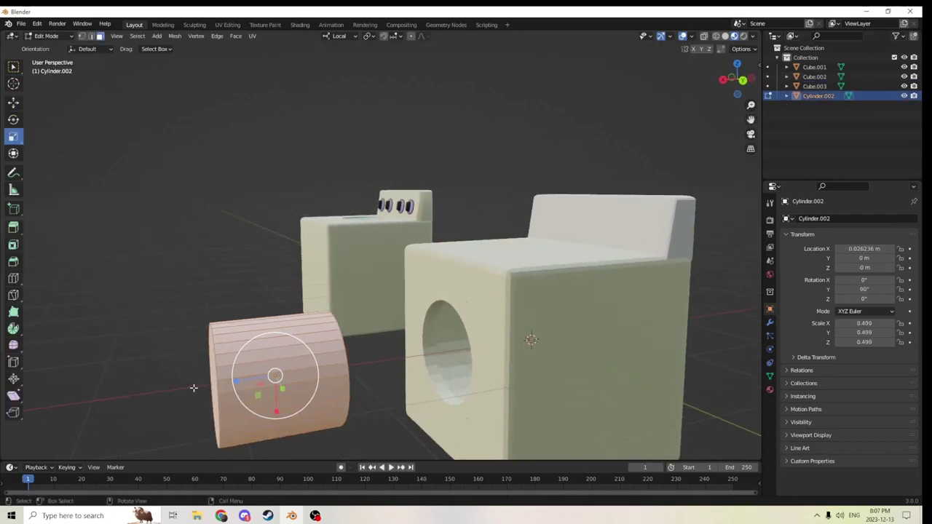
drag(237, 381, 274, 374)
middle_drag(274, 374, 368, 332)
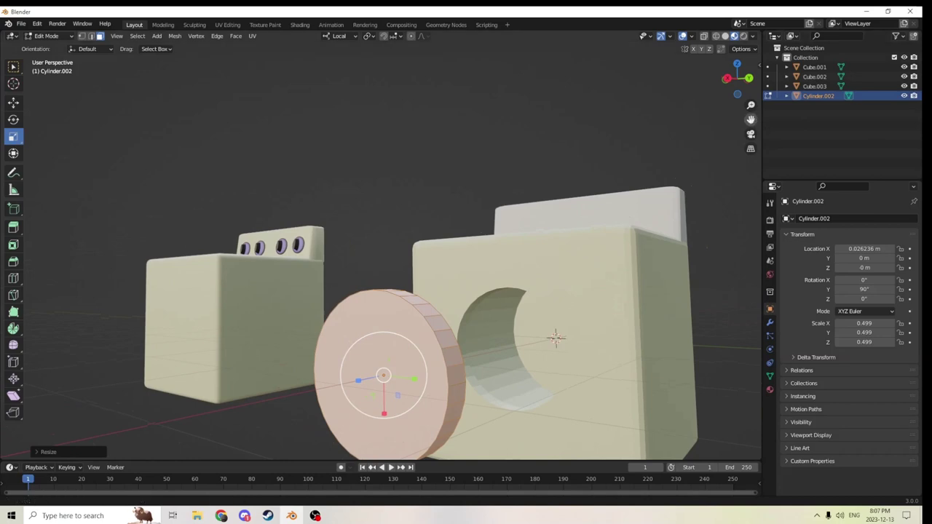
drag(751, 119, 751, 55)
scroll(436, 257, up, 1)
middle_drag(436, 257, 426, 257)
key(Tab)
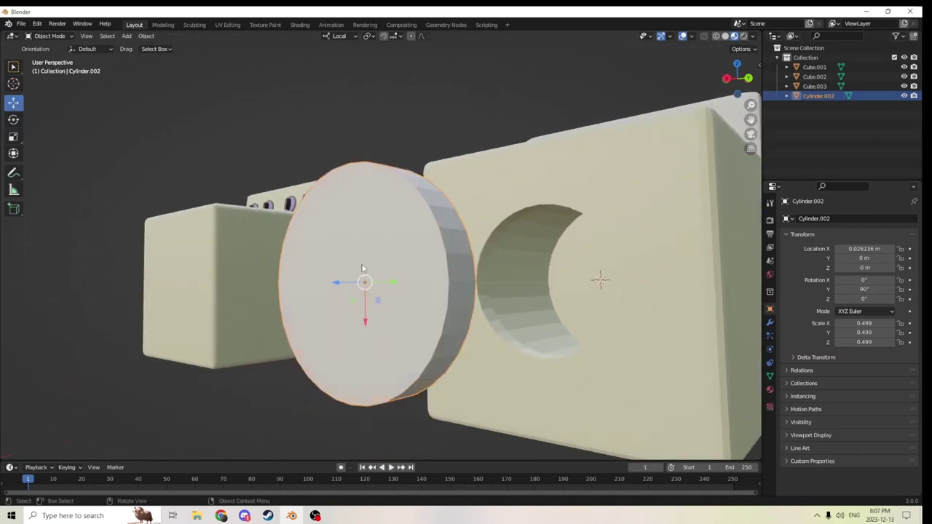
Inset the front face of the free-standing disc in Edit Mode to form a narrow rim around it.
scroll(350, 271, down, 3)
middle_drag(335, 273, 341, 298)
click(417, 290)
click(419, 294)
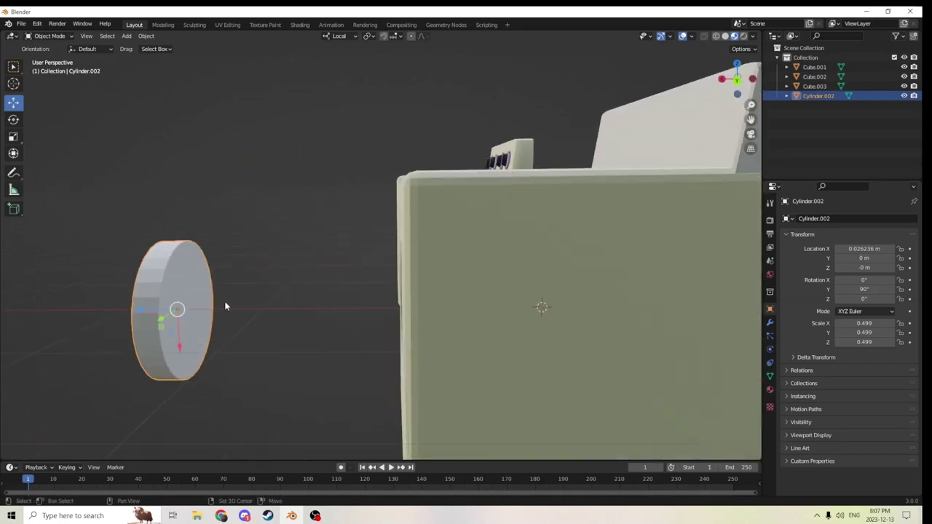
shift+click(186, 307)
middle_drag(187, 307, 364, 253)
key(Tab)
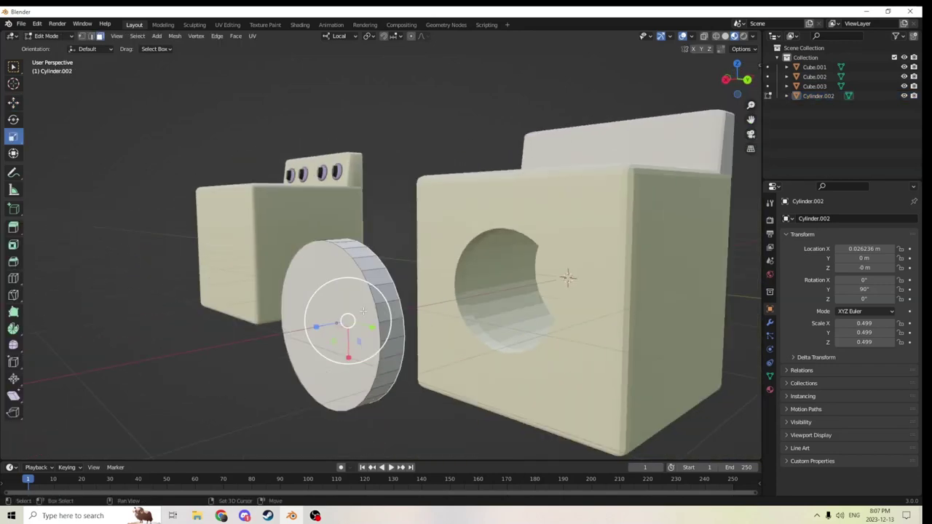
middle_drag(362, 311, 472, 299)
key(i)
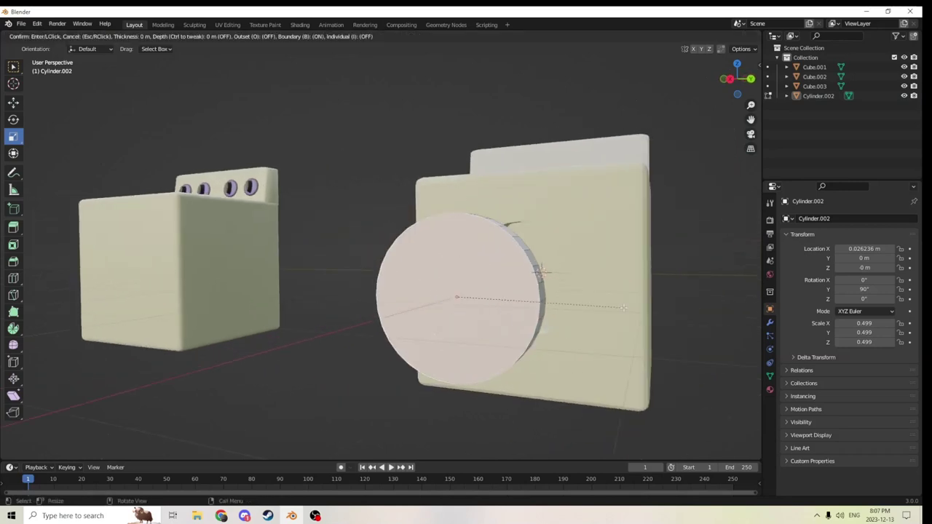
click(606, 308)
Extrude the inset disc face in place, push it inward along the disc's axis as a shallow recess, and return to Object Mode.
middle_drag(606, 307, 152, 261)
key(e)
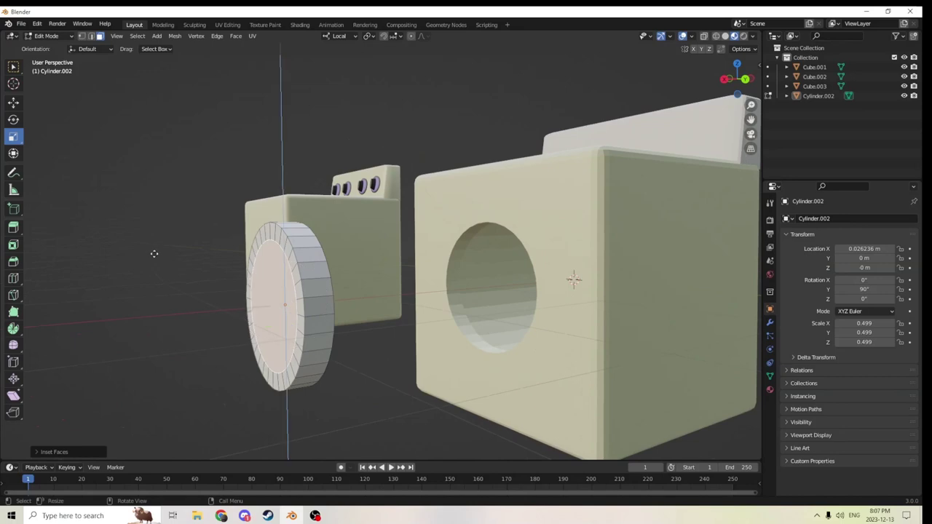
click(162, 223)
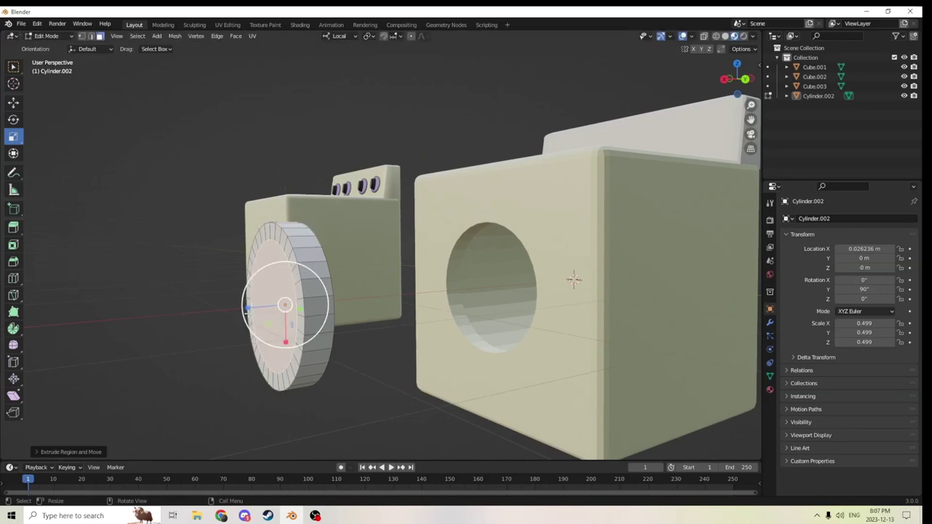
drag(248, 308, 255, 306)
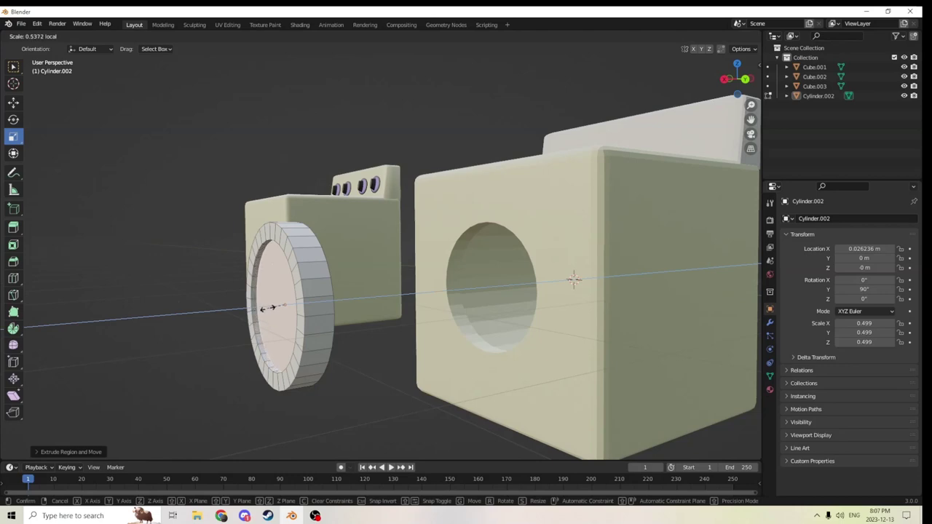
drag(269, 309, 271, 309)
middle_drag(271, 309, 655, 335)
key(Tab)
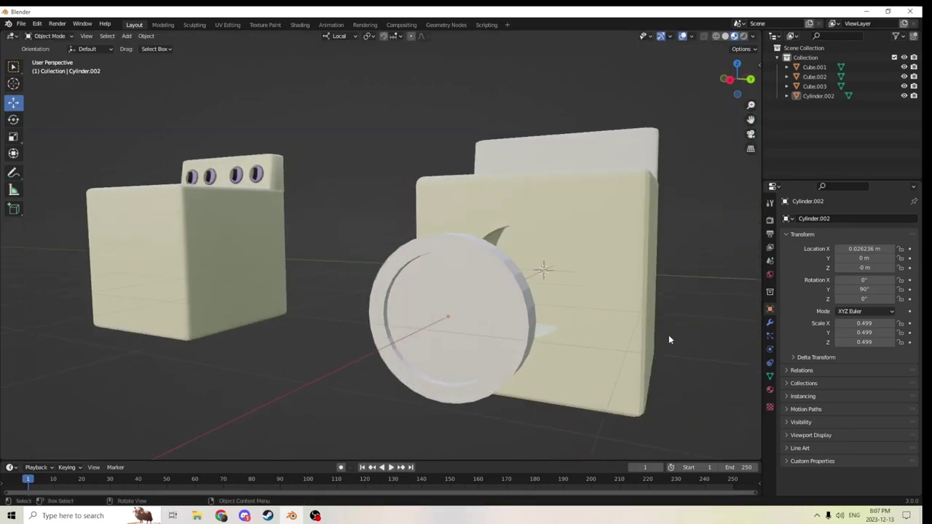
click(771, 391)
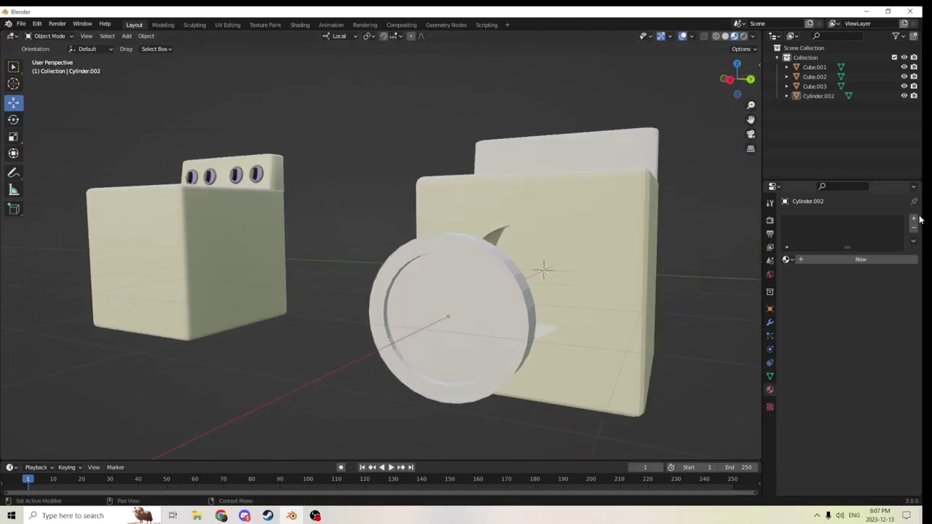
middle_drag(676, 236, 602, 249)
key(Tab)
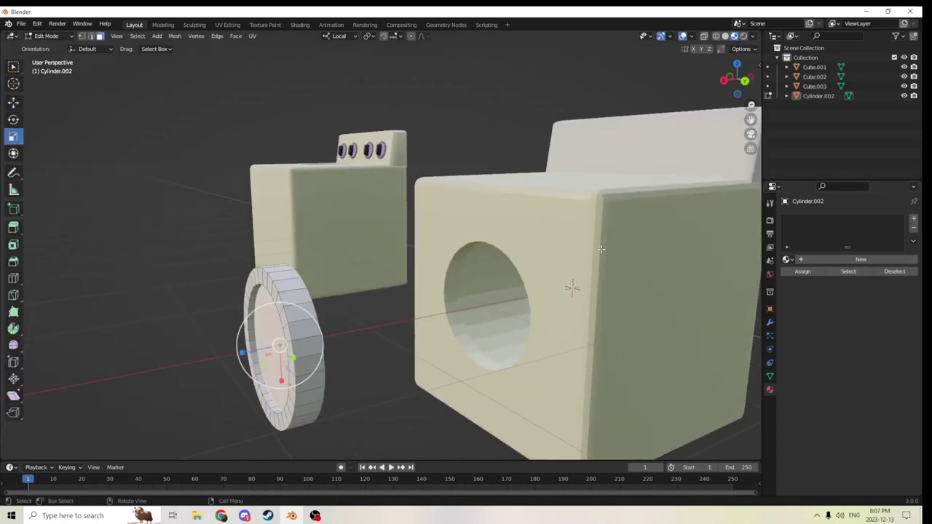
middle_drag(499, 264, 473, 264)
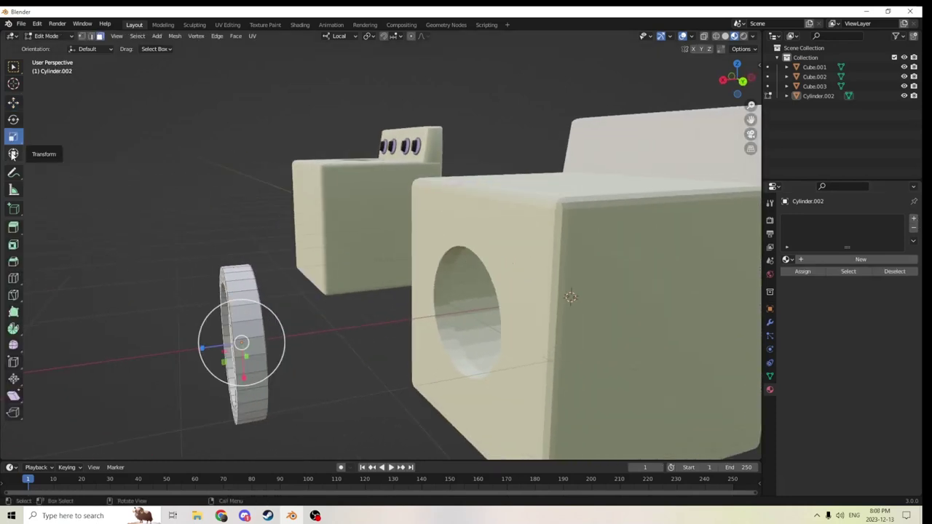
key(Tab)
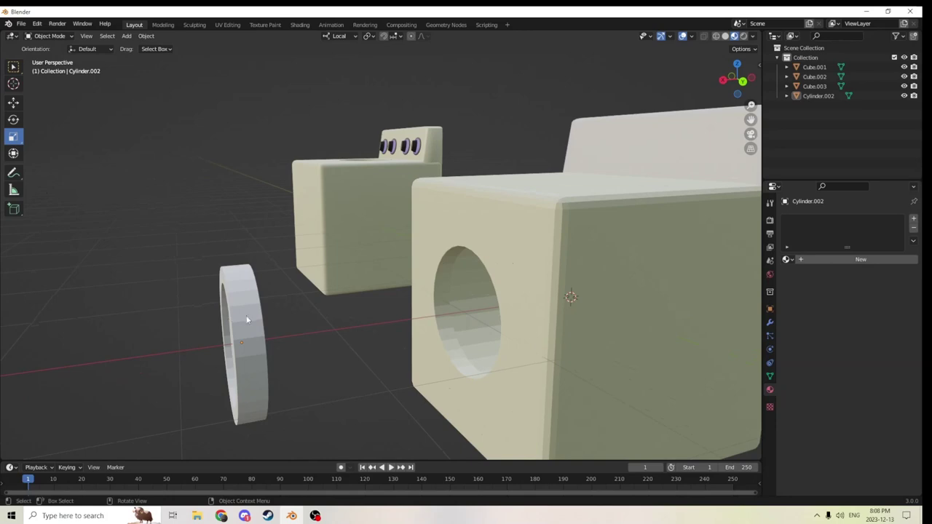
Select the recessed door disc and move it back along its axis into the round front opening of the second appliance.
click(247, 320)
drag(202, 349, 432, 352)
click(13, 102)
middle_drag(432, 351, 525, 320)
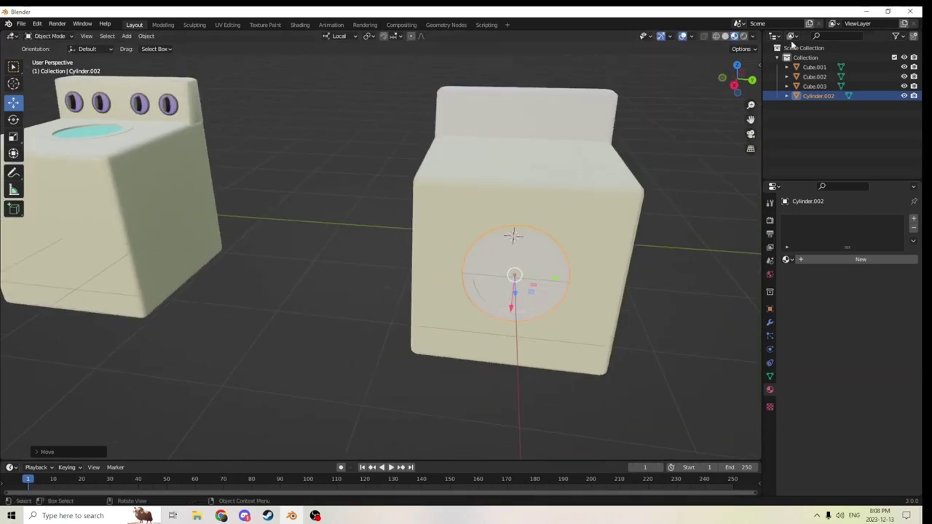
Select all four knobs of the finished appliance in Edit Mode and duplicate them in place.
drag(752, 119, 211, 199)
scroll(232, 102, up, 2)
middle_drag(417, 149, 493, 117)
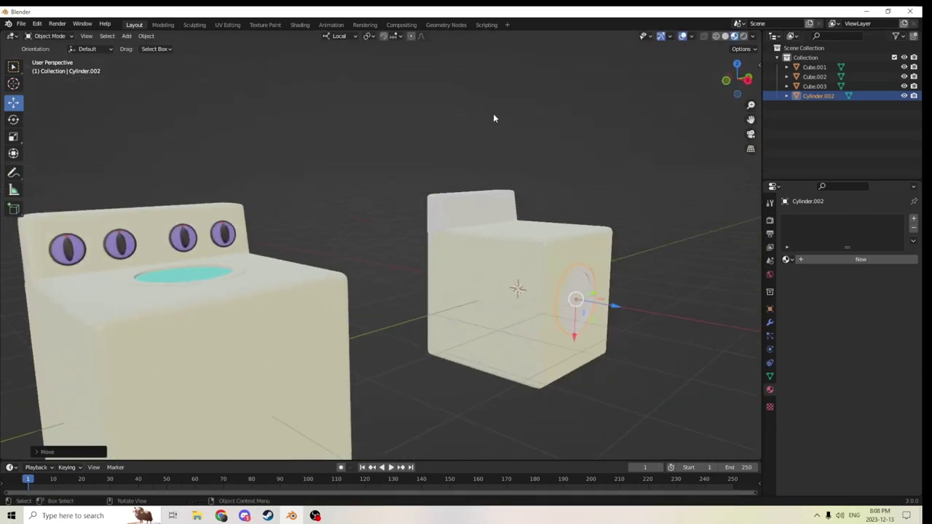
middle_drag(733, 131, 316, 248)
click(315, 247)
key(Tab)
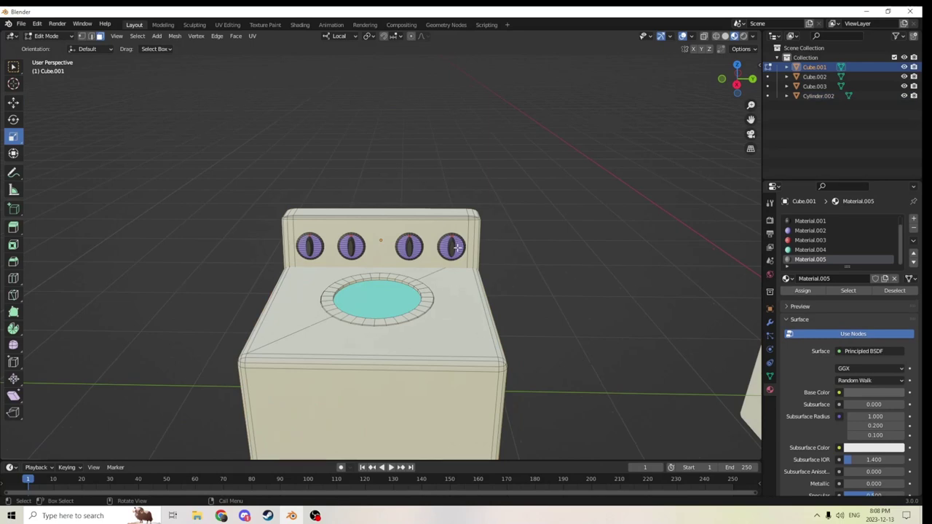
key(l)
key(l)
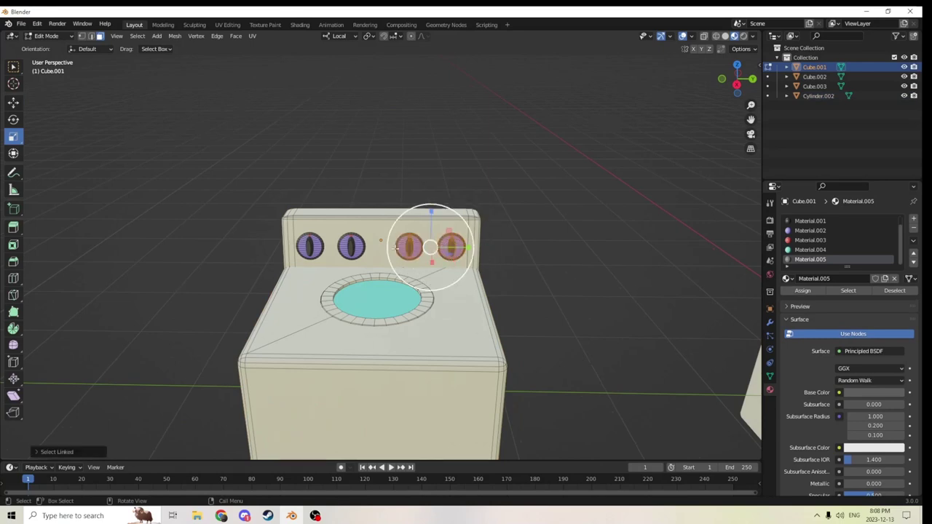
key(l)
key(l)
key(shift+d)
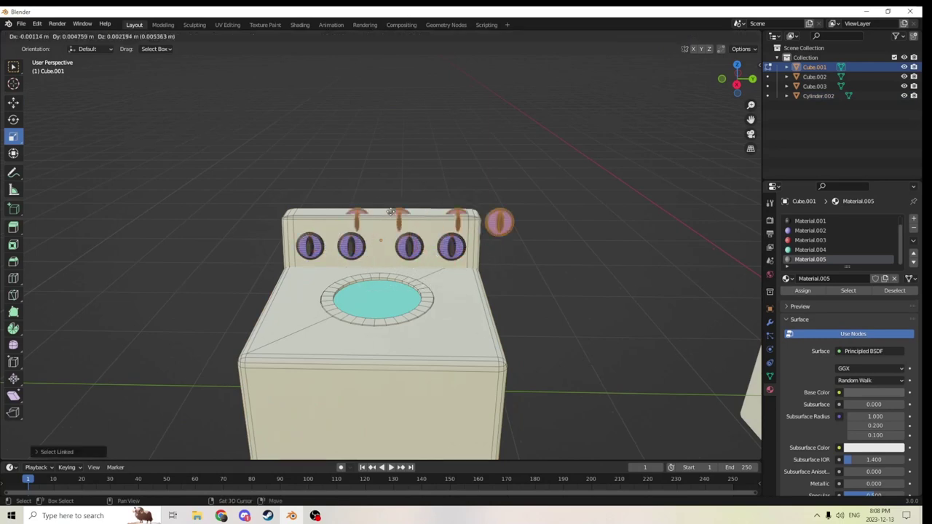
right_click(440, 177)
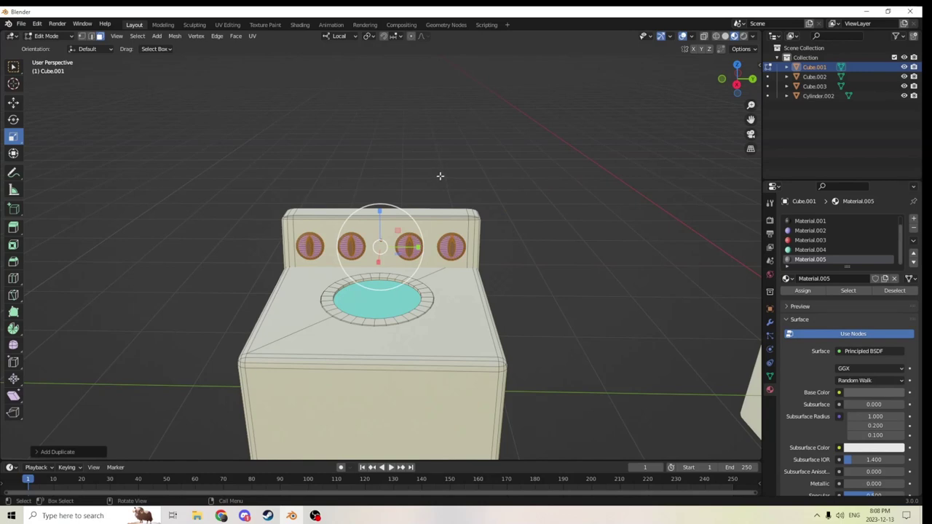
Separate the duplicated knobs into their own object and select that object in Object Mode.
key(p)
click(436, 179)
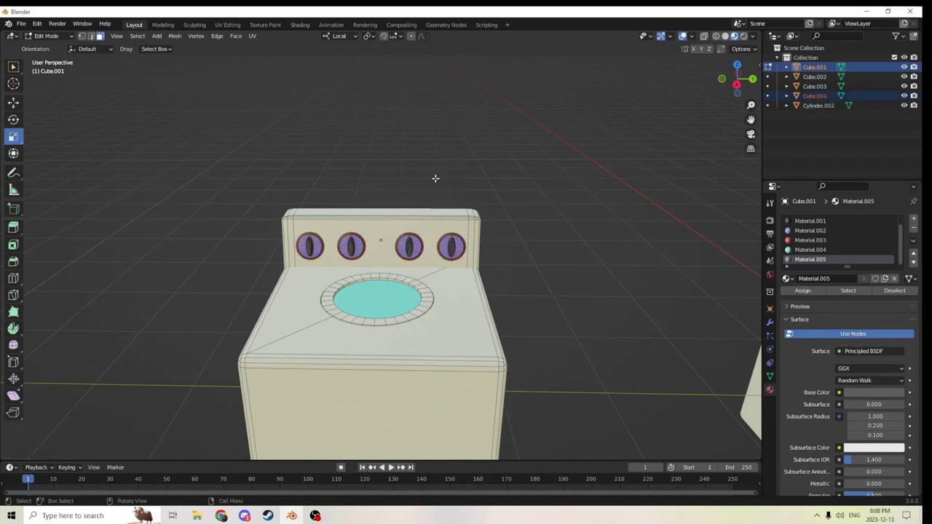
middle_drag(436, 179, 462, 179)
key(Tab)
click(391, 251)
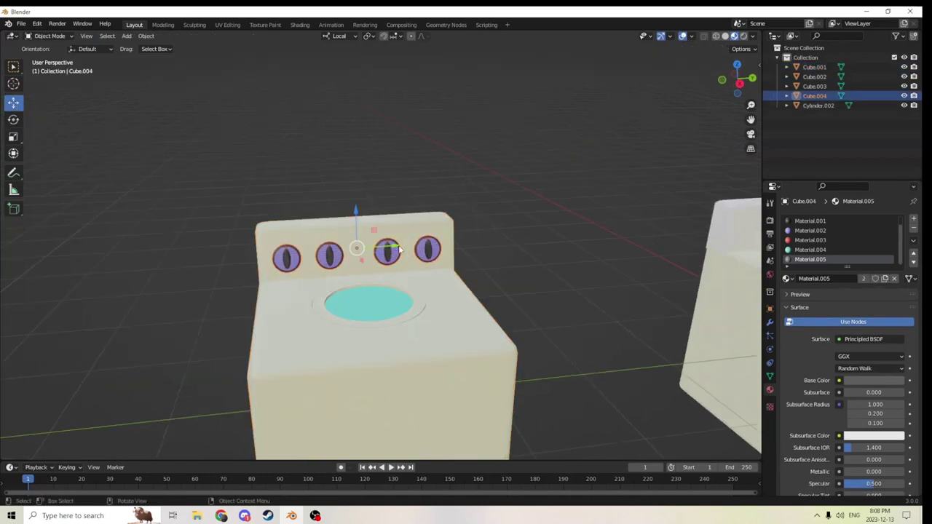
Move the copied knobs along Y onto the back panel of the second appliance.
key(g)
key(Escape)
scroll(657, 211, down, 2)
drag(751, 119, 511, 120)
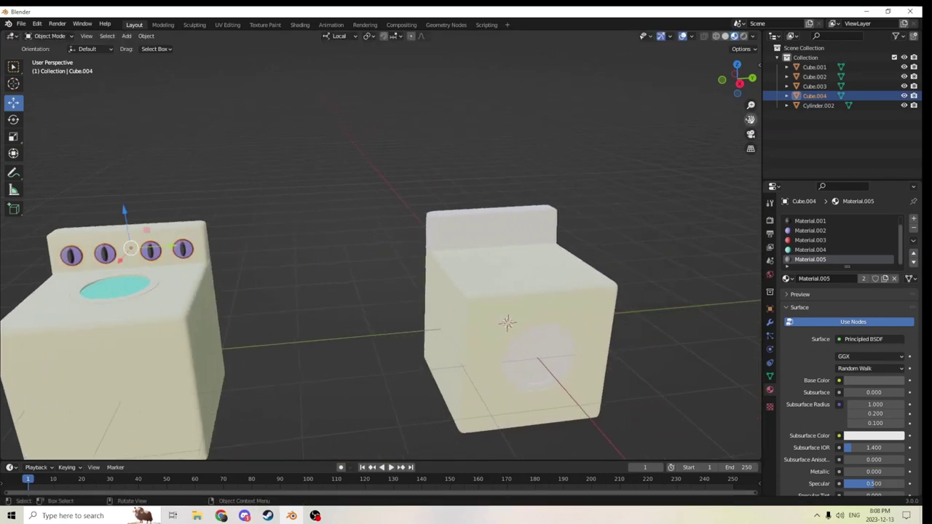
drag(163, 251, 550, 224)
middle_drag(550, 224, 608, 232)
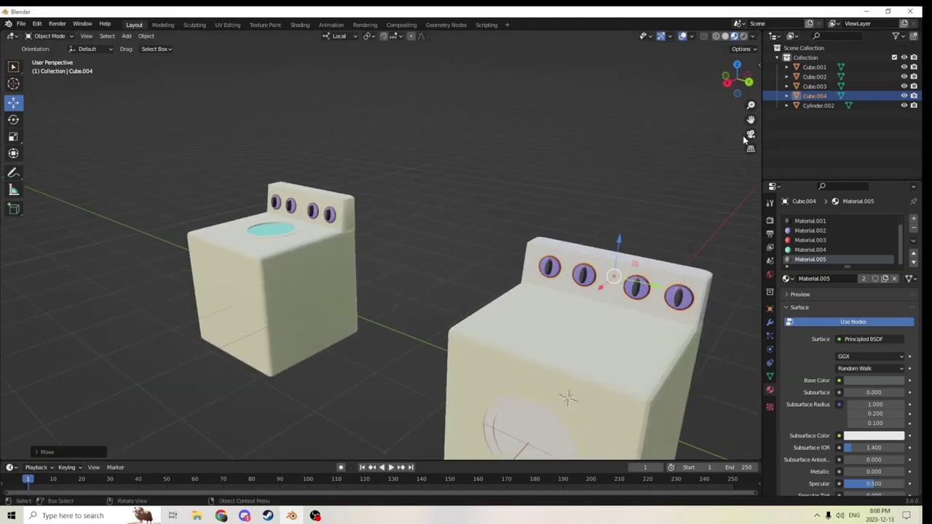
Nudge the copied knobs slightly backward along X so they sit against the second appliance's back panel.
drag(751, 120, 566, 55)
middle_drag(563, 173, 495, 159)
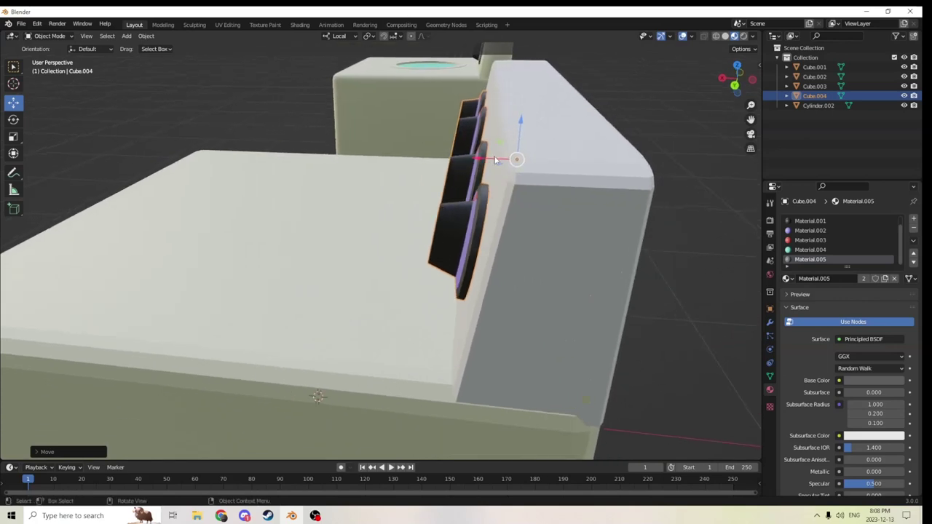
mouse_move(495, 159)
mouse_down()
mouse_move(434, 159)
mouse_move(499, 159)
mouse_move(483, 159)
mouse_up()
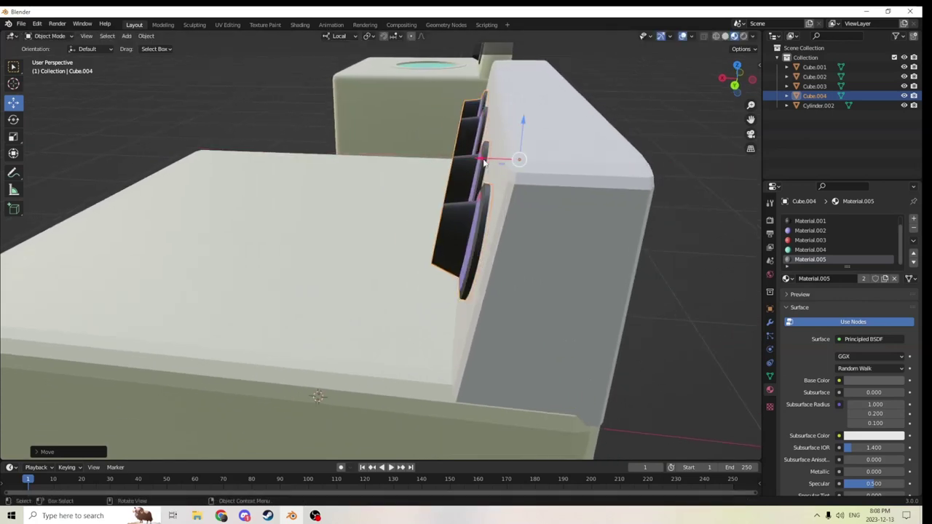
middle_drag(483, 159, 662, 174)
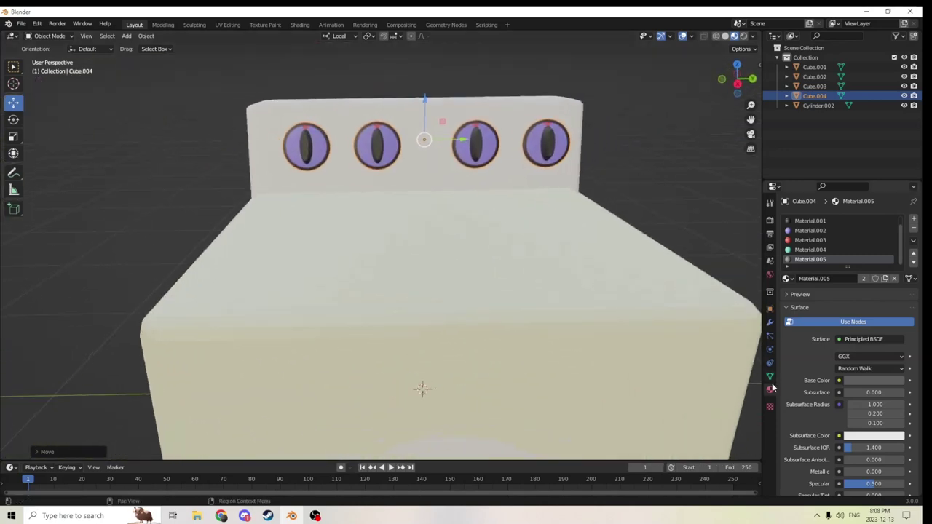
Center the copied knobs on the back panel by setting their Y location to 0 m.
click(770, 309)
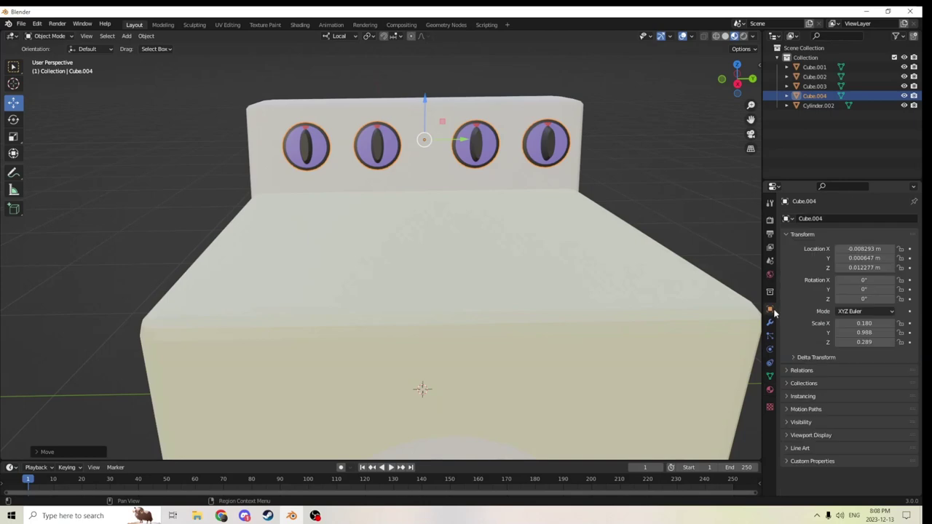
click(874, 259)
text(0)
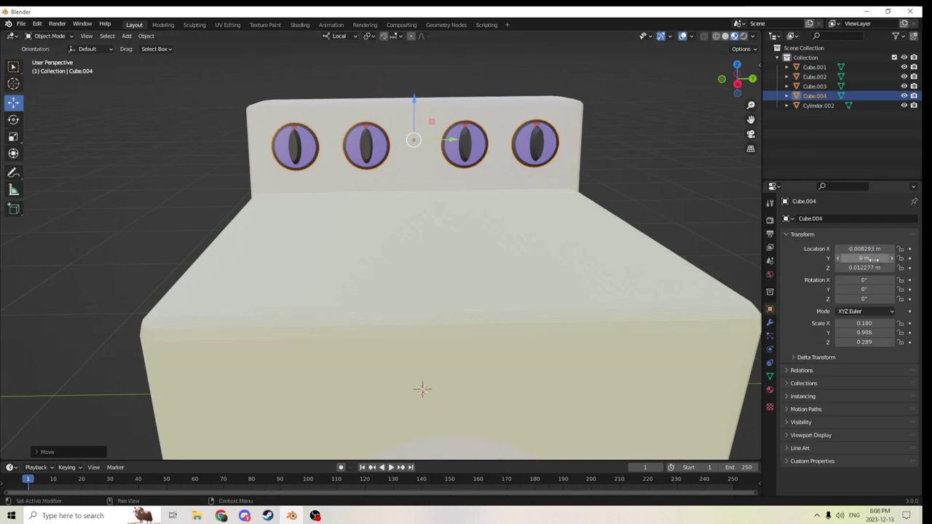
key(Return)
Join the knobs, back panel and door disc into the second appliance's body, with the body as the active object.
middle_drag(668, 210, 495, 252)
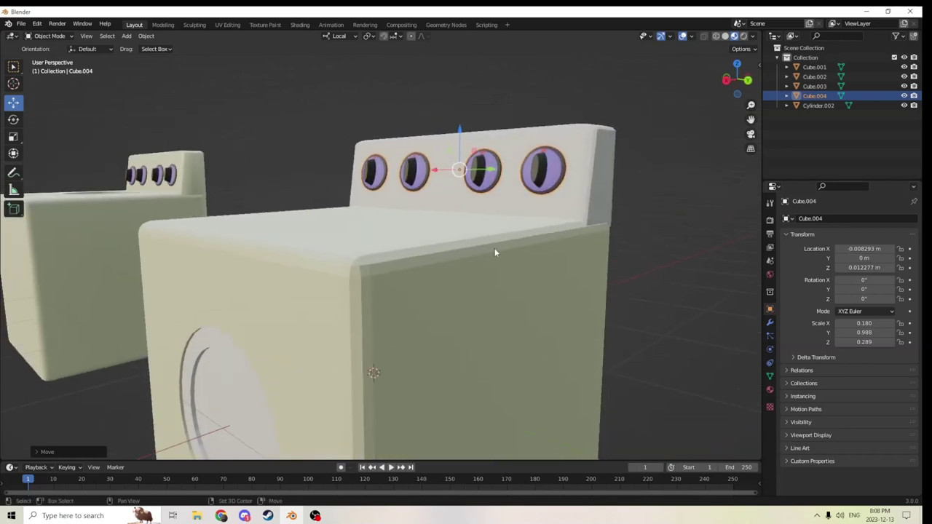
shift+click(429, 280)
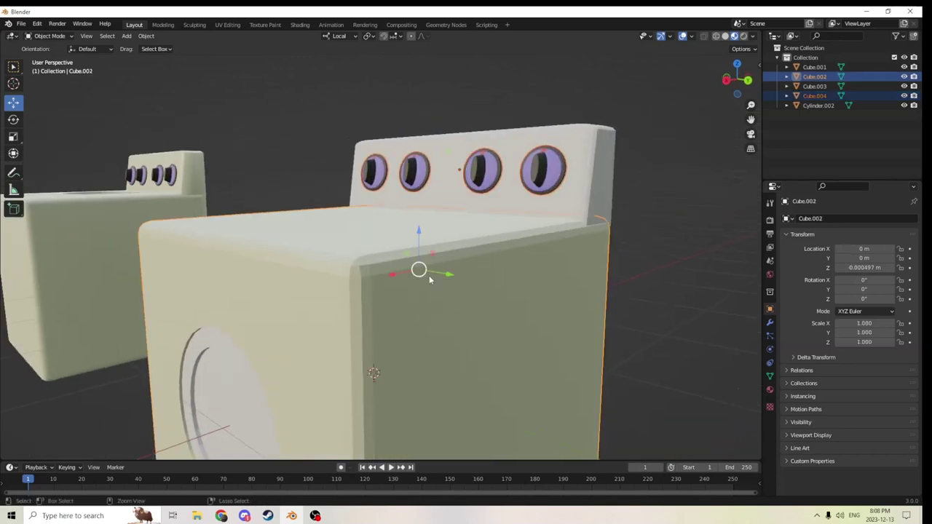
click(483, 164)
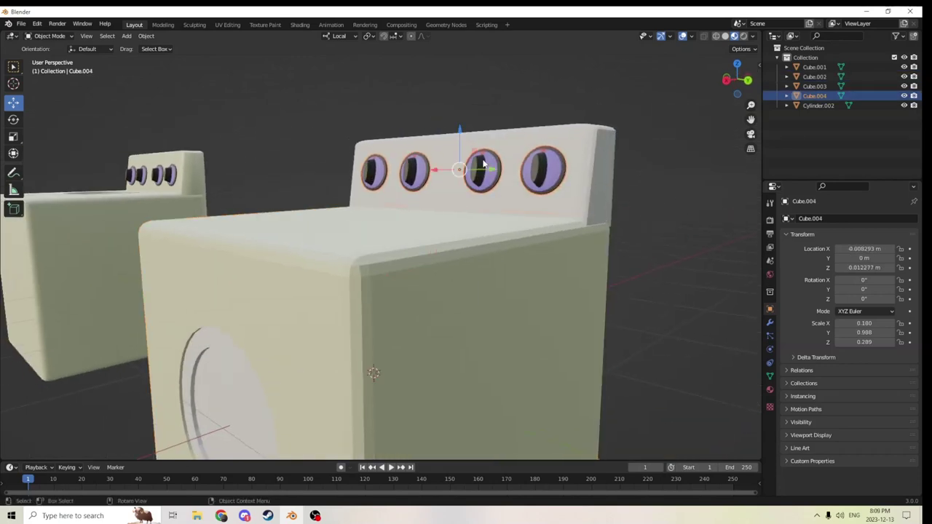
shift+click(505, 168)
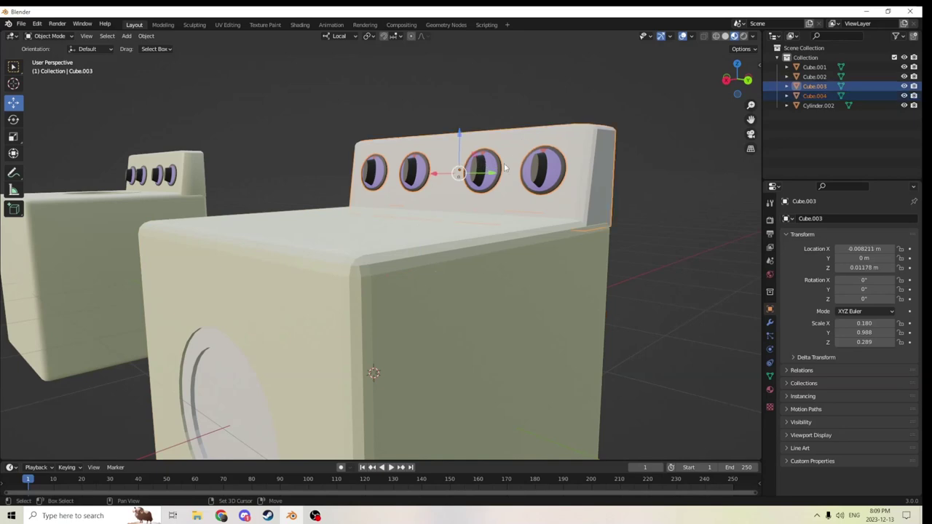
shift+click(202, 362)
shift+click(467, 277)
key(ctrl+j)
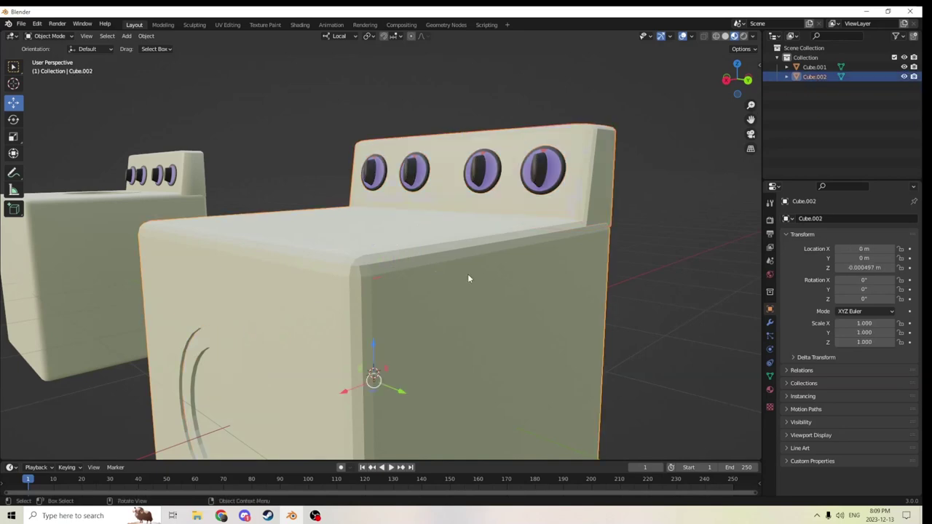
Assign the teal Material.004 to the recessed round door face on the second appliance's front.
scroll(468, 275, down, 2)
middle_drag(468, 275, 376, 271)
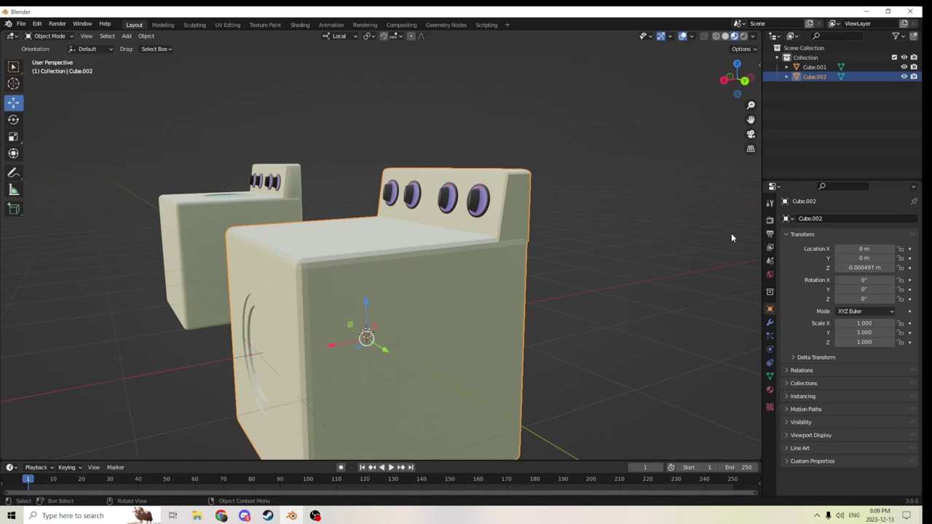
click(770, 390)
middle_drag(533, 287, 159, 244)
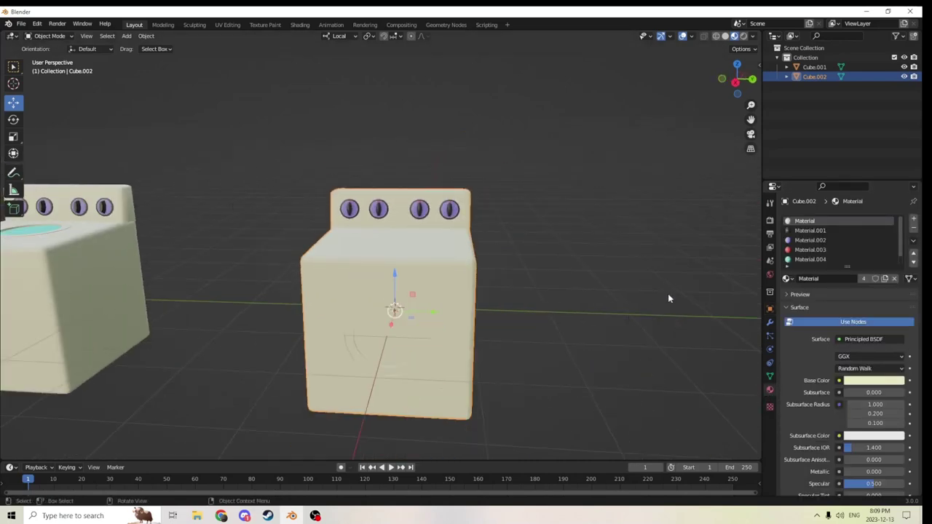
middle_drag(669, 298, 576, 288)
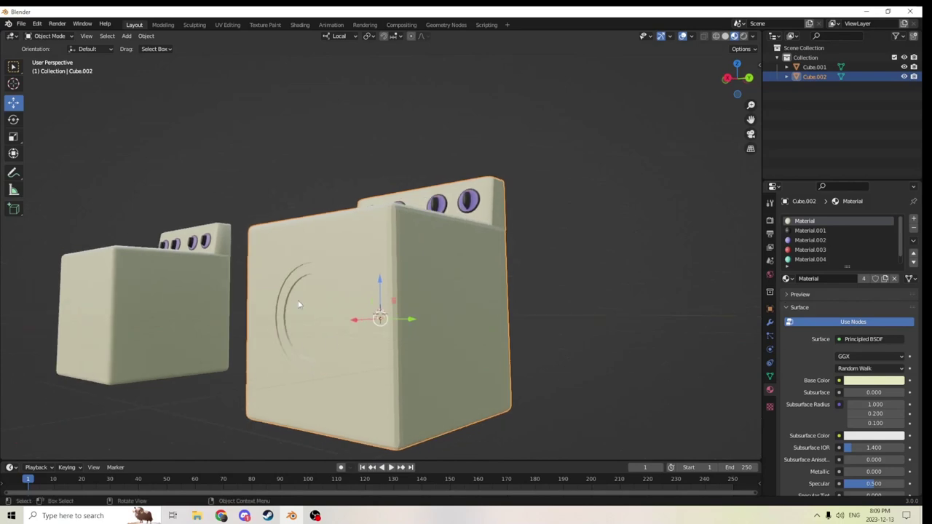
scroll(308, 329, up, 2)
click(295, 354)
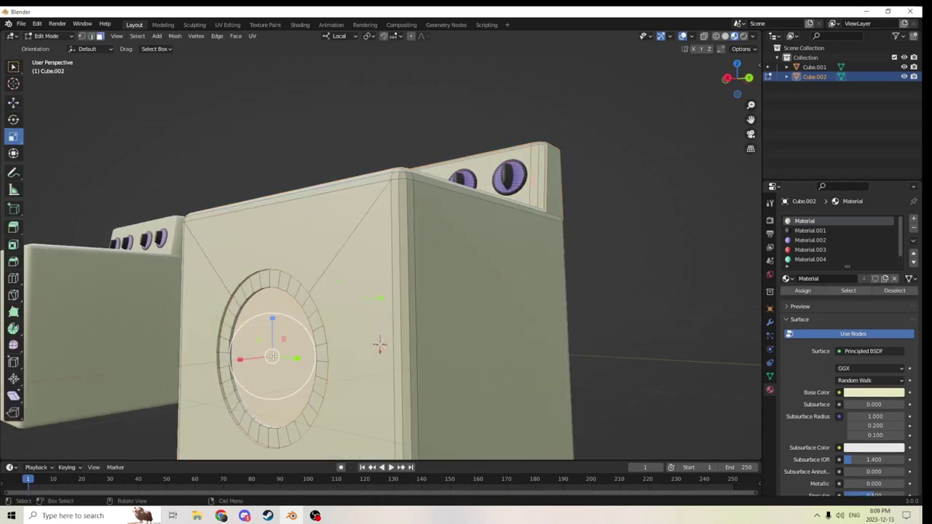
middle_drag(268, 355, 289, 303)
scroll(139, 392, up, 4)
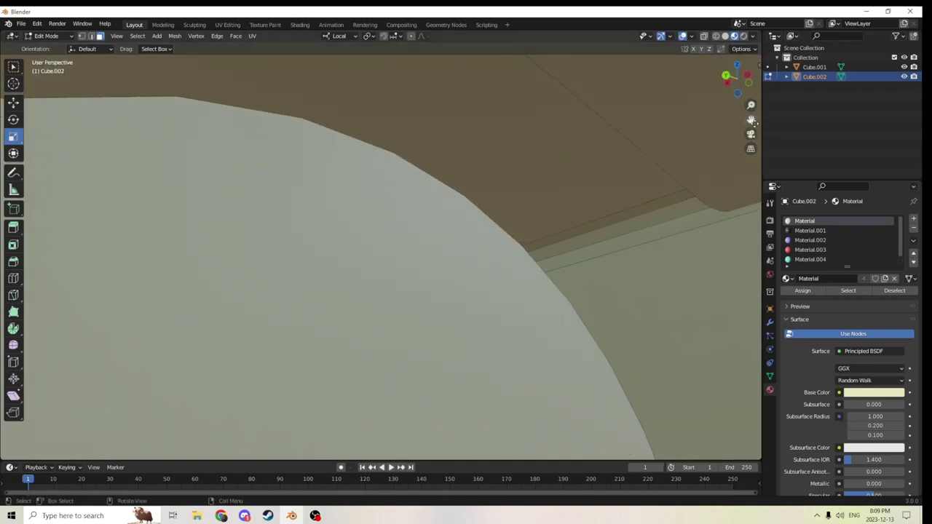
drag(752, 121, 832, 26)
middle_drag(491, 313, 414, 345)
scroll(427, 346, up, 1)
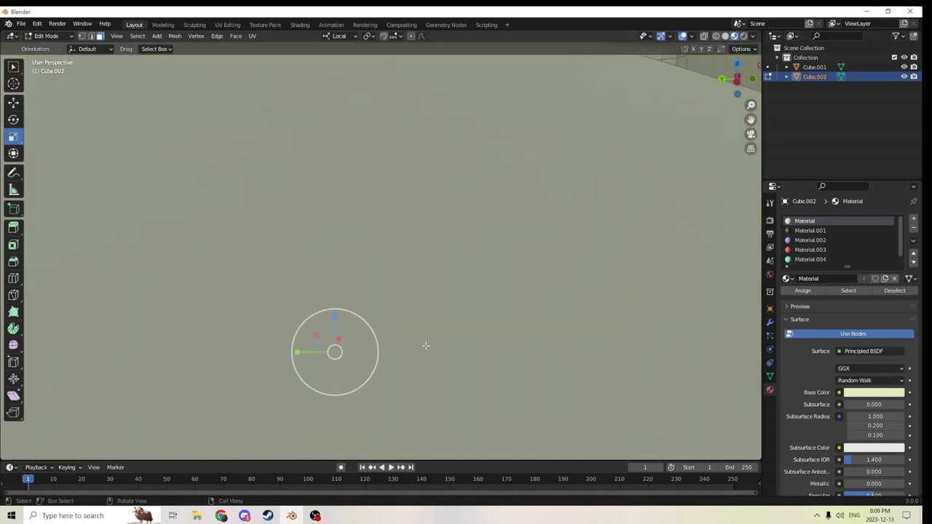
scroll(426, 346, down, 1)
shift+click(360, 367)
shift+click(376, 321)
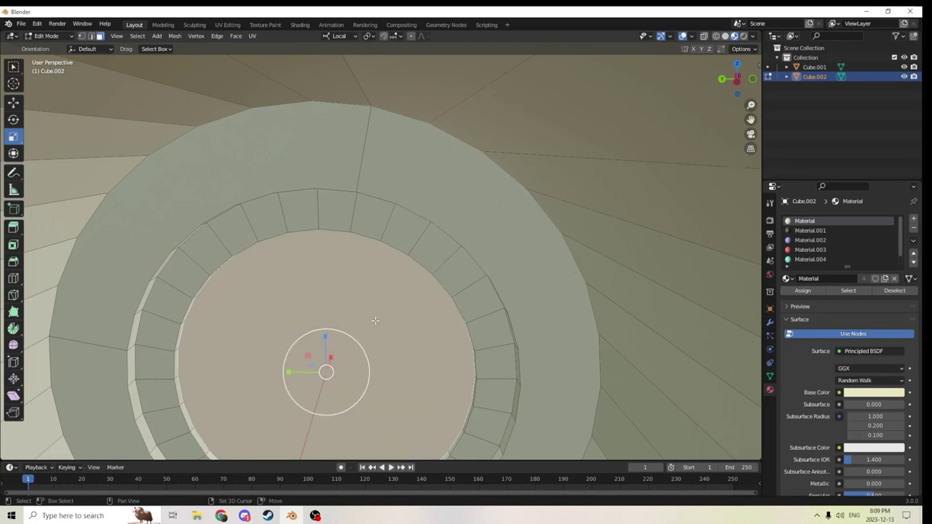
scroll(375, 320, down, 6)
middle_drag(386, 352, 585, 351)
scroll(585, 351, down, 3)
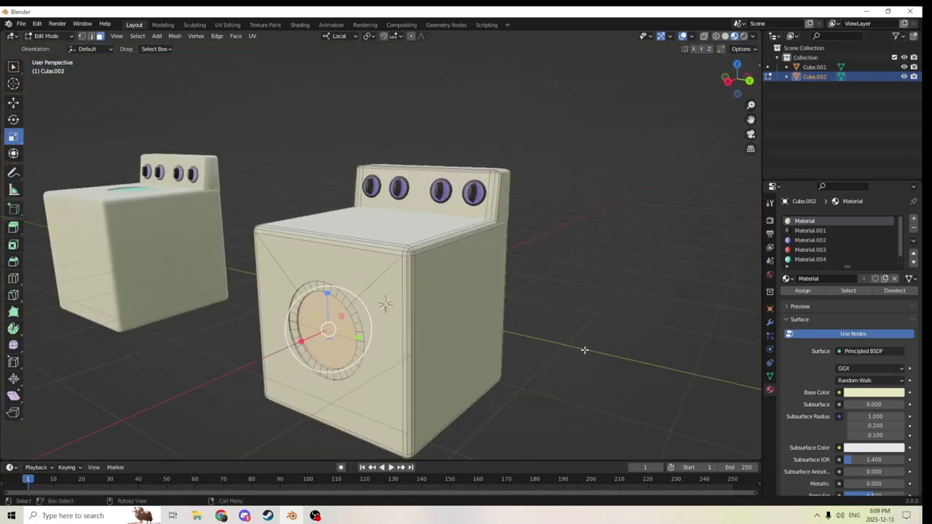
click(807, 259)
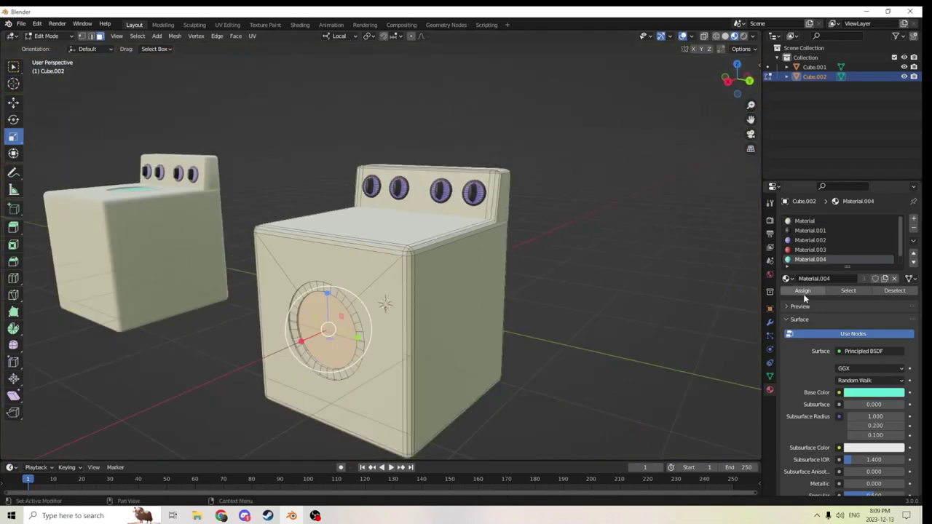
click(803, 291)
click(668, 308)
middle_drag(668, 308, 578, 282)
scroll(830, 243, down, 1)
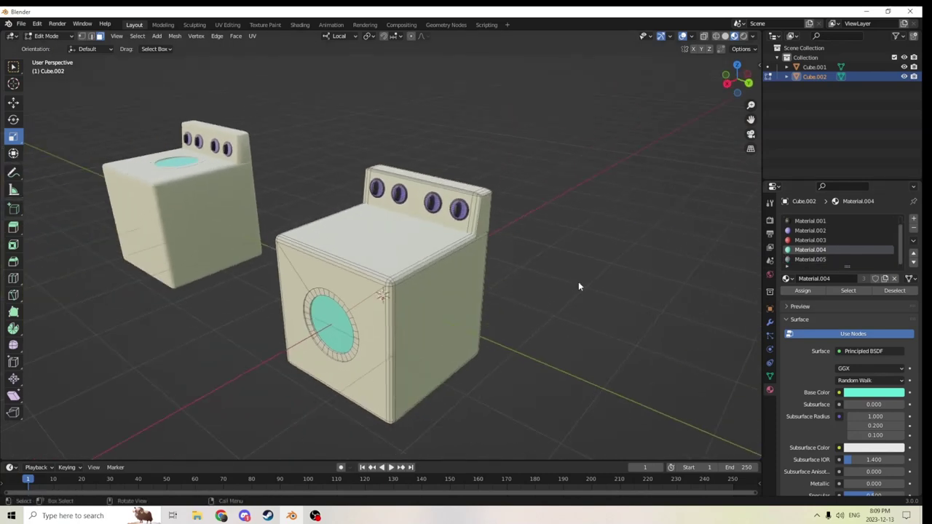
Shade the second appliance smooth and enable Auto Smooth at 35°.
key(Tab)
scroll(560, 376, up, 5)
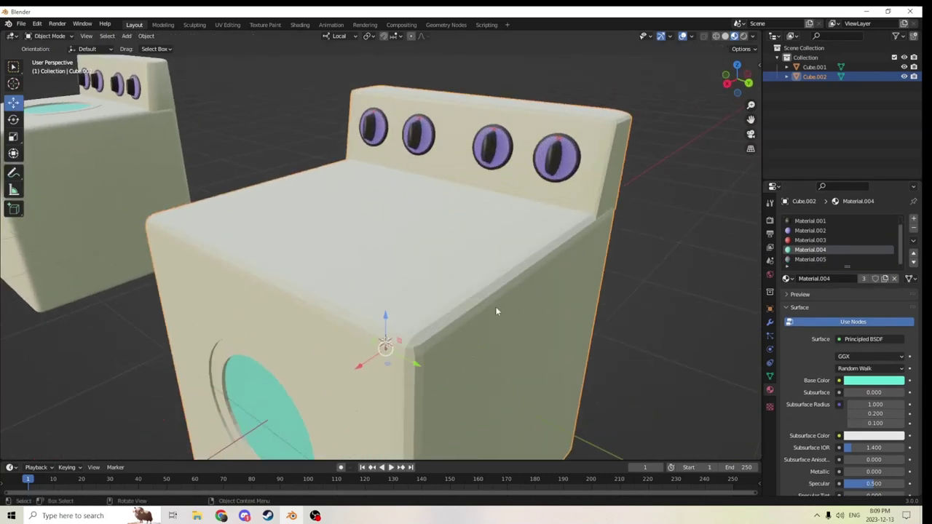
right_click(356, 303)
click(333, 300)
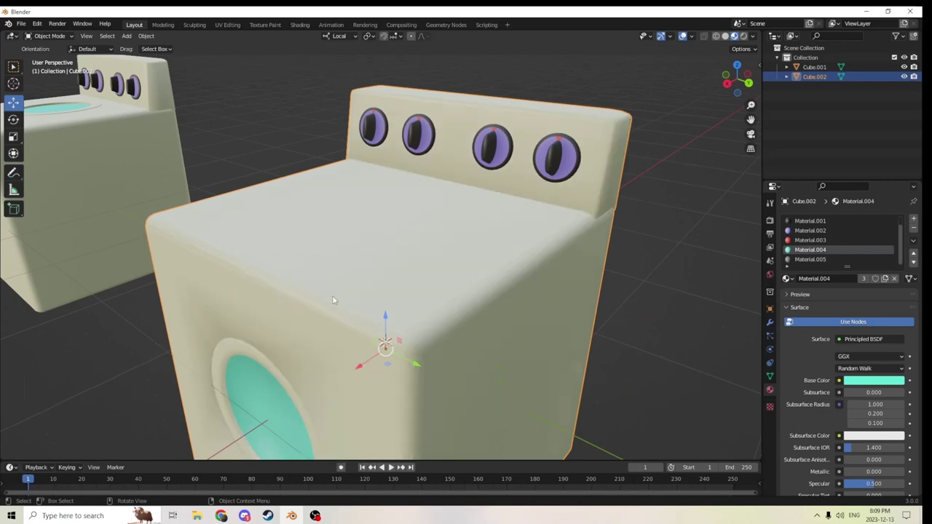
click(770, 376)
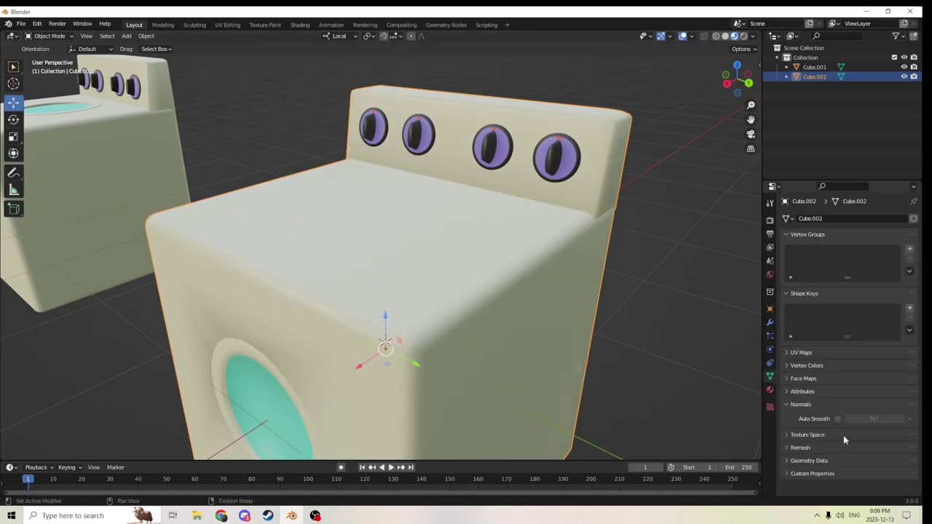
click(877, 420)
click(838, 420)
Add a loop cut around the second appliance's body and slide it close to the rounded front edge.
middle_drag(519, 385, 493, 396)
key(Tab)
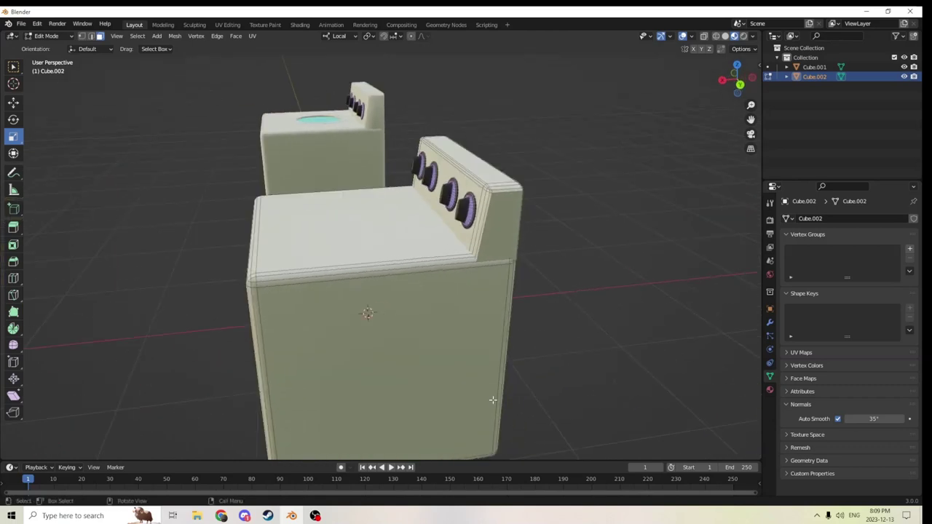
key(ctrl+r)
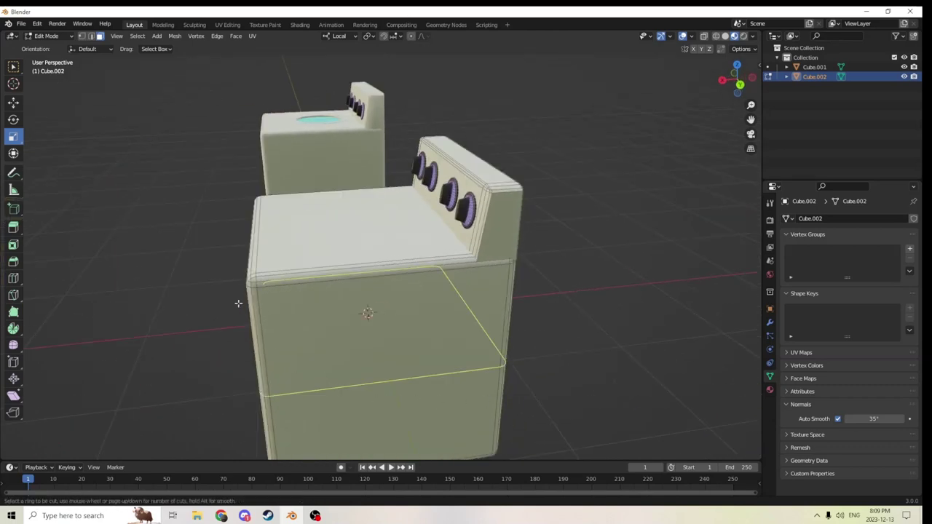
click(261, 269)
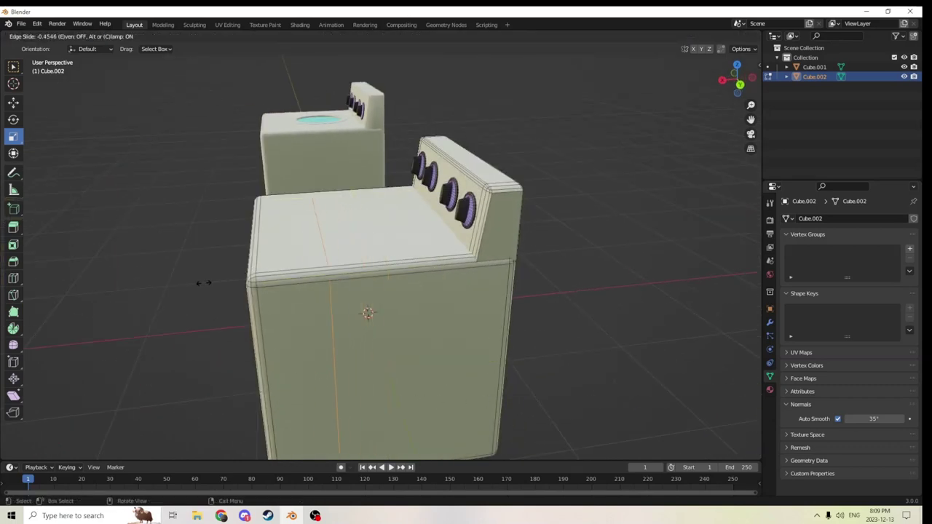
click(140, 286)
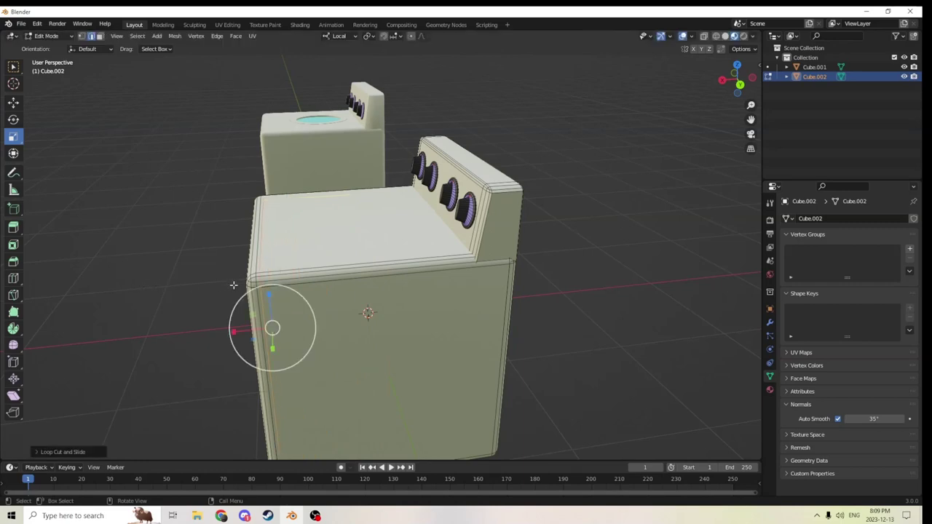
Select the new edge loop around the front of the body and try scaling it slightly.
middle_drag(235, 285, 285, 302)
scroll(273, 268, up, 2)
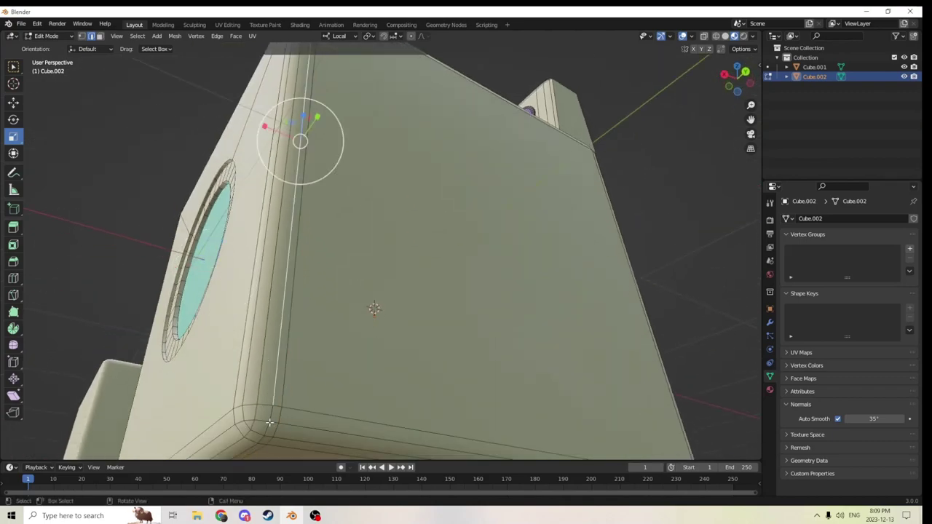
middle_drag(270, 422, 229, 255)
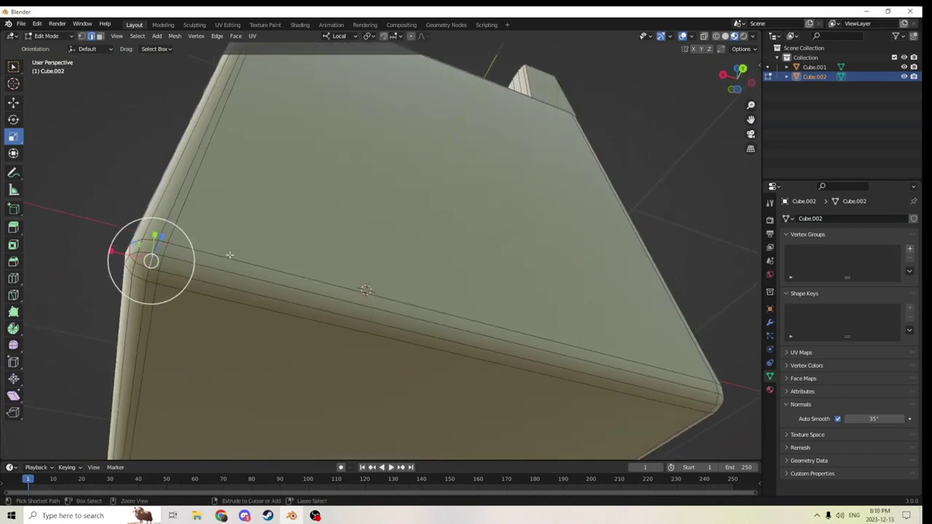
ctrl+click(183, 183)
middle_drag(183, 183, 451, 229)
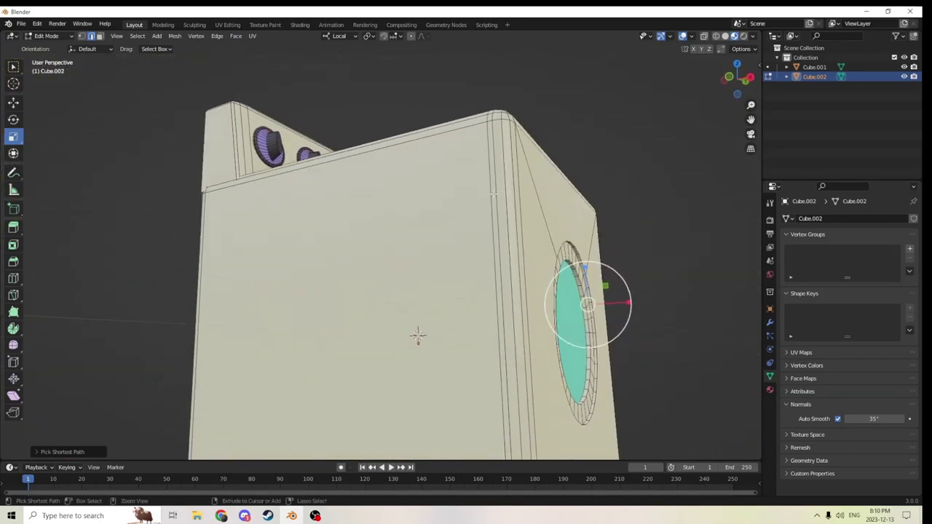
middle_drag(494, 193, 427, 370)
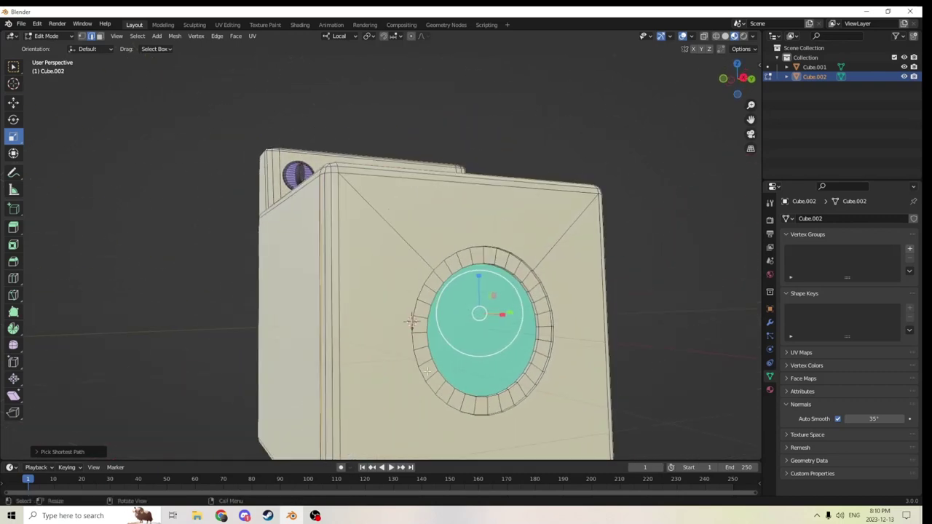
key(s)
click(746, 331)
middle_drag(745, 331, 14, 364)
key(Tab)
middle_drag(375, 291, 539, 293)
key(Tab)
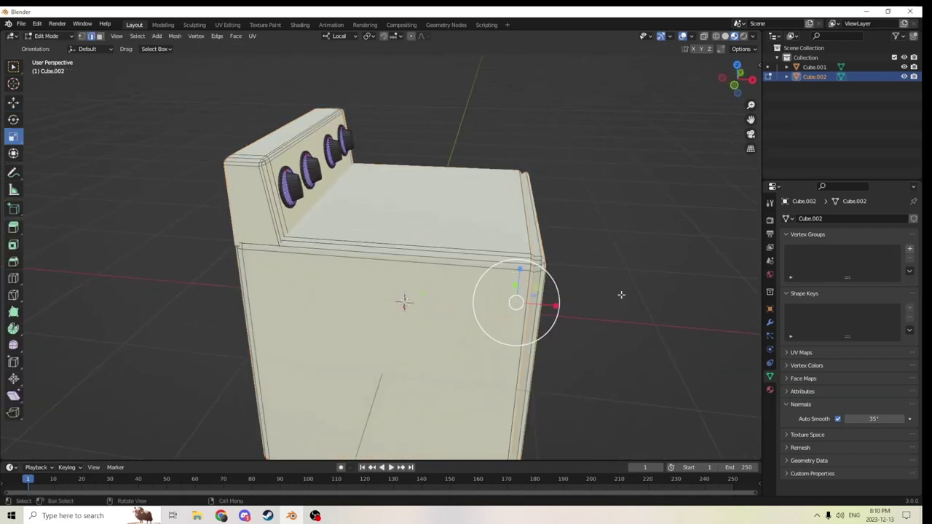
Try enlarging the selected front edge loop further, by a factor of about 1.03.
drag(751, 119, 671, 111)
middle_drag(523, 138, 463, 150)
key(s)
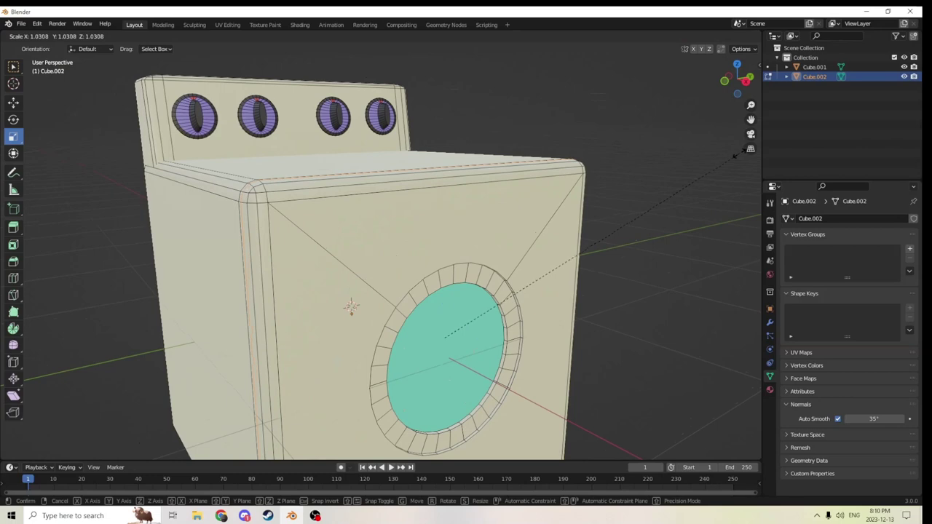
click(738, 153)
Undo the scaling of the front edge loop on the second appliance's body.
middle_drag(633, 145, 568, 137)
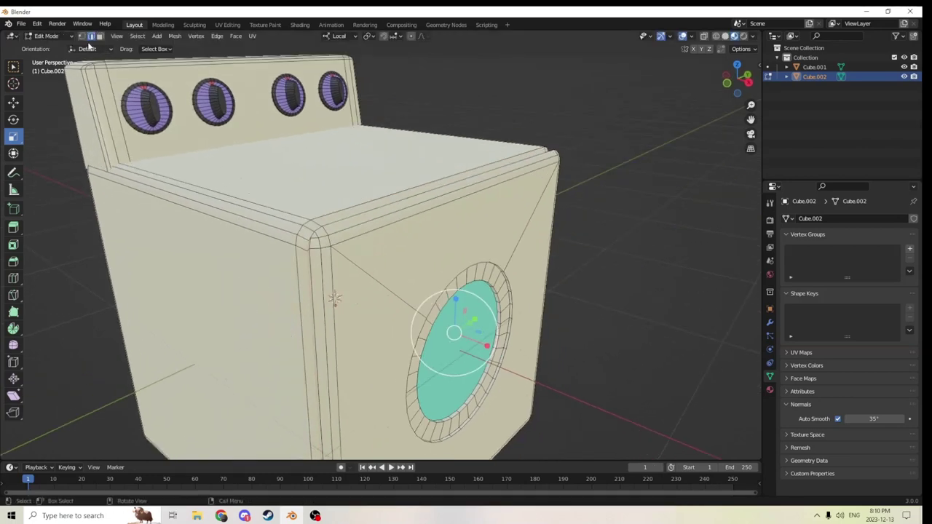
click(39, 27)
click(42, 36)
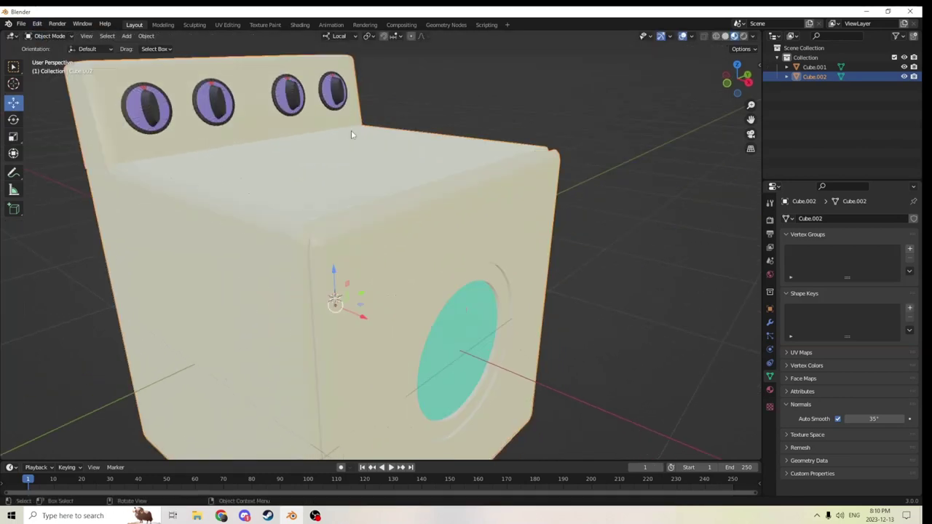
middle_drag(352, 134, 231, 101)
click(38, 24)
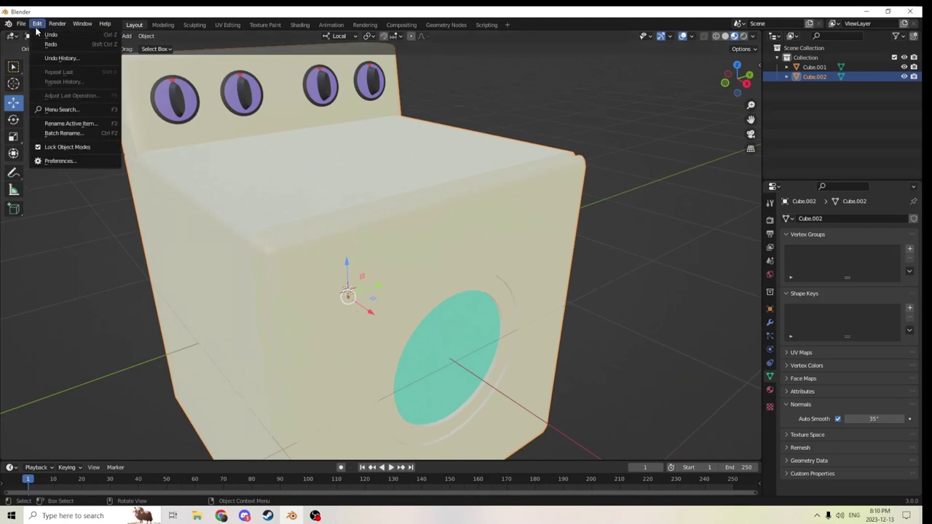
click(45, 34)
click(36, 24)
click(36, 24)
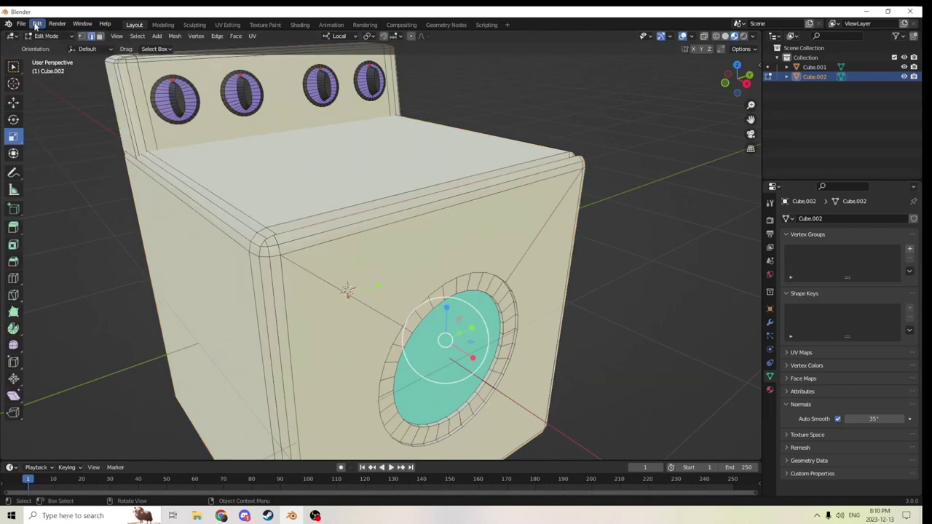
click(35, 25)
click(44, 35)
Add another loop cut beside the existing one near the body's front edge, centred between its neighbouring edges.
middle_drag(271, 130, 131, 131)
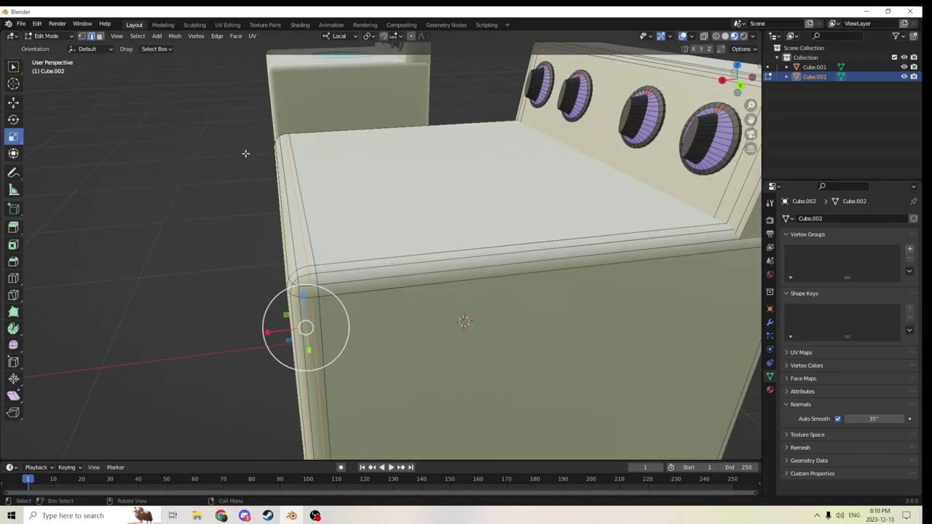
middle_drag(360, 267, 349, 246)
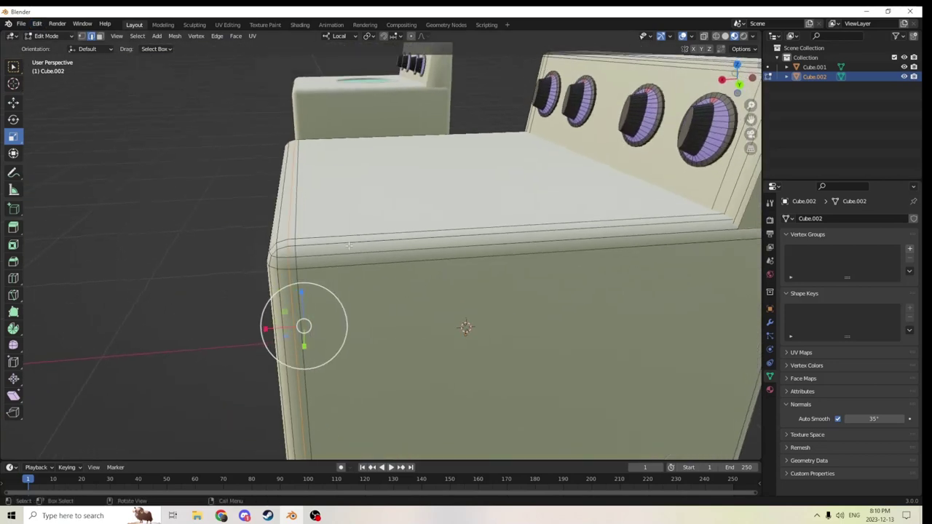
scroll(354, 247, down, 1)
key(Tab)
key(Tab)
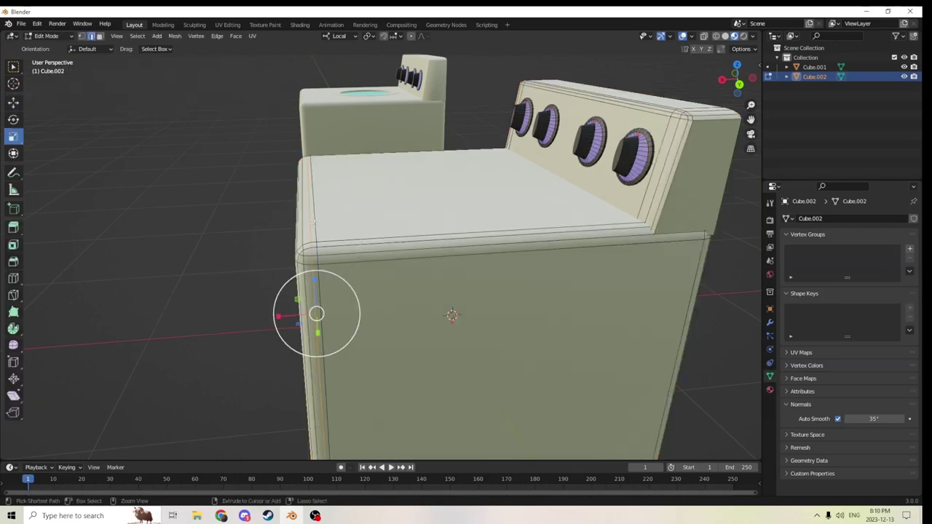
key(ctrl+r)
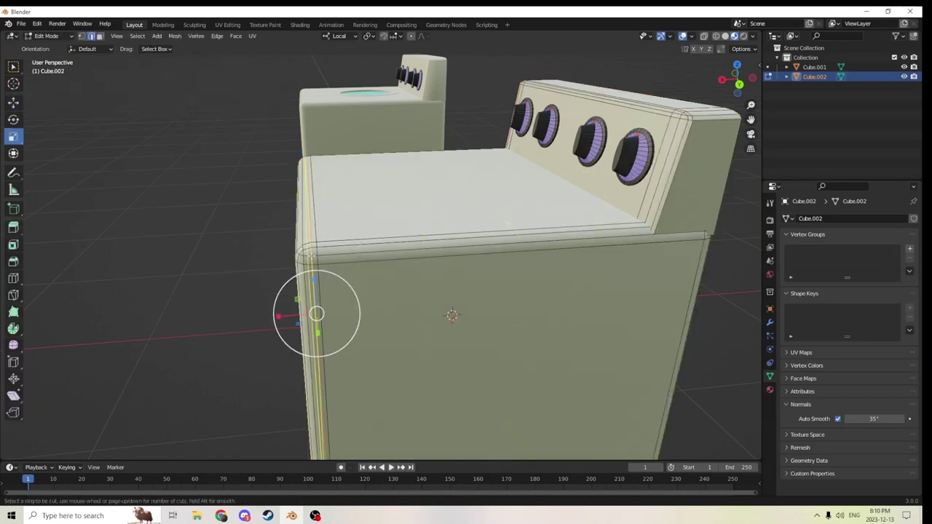
click(315, 256)
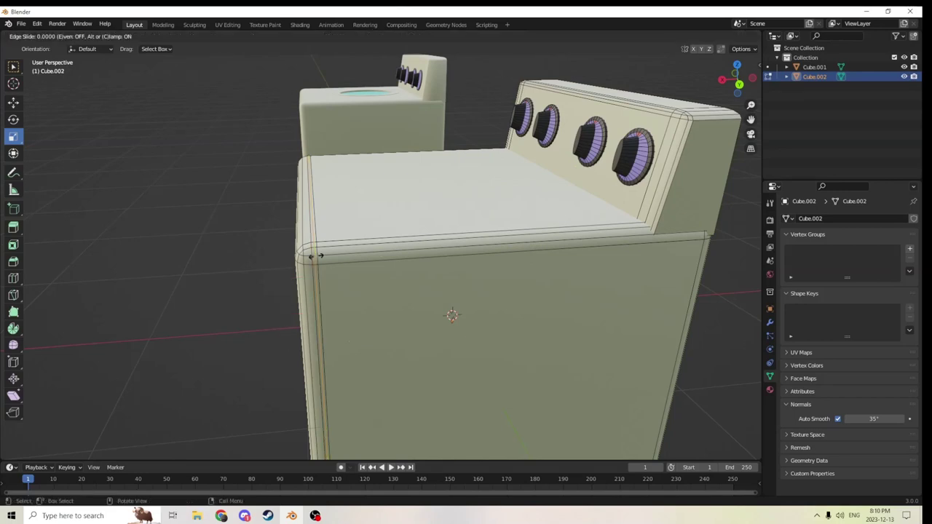
click(315, 256)
Scale the second front edge loop inward to about 0.997 and clear the mesh selection.
middle_drag(315, 256, 513, 360)
key(s)
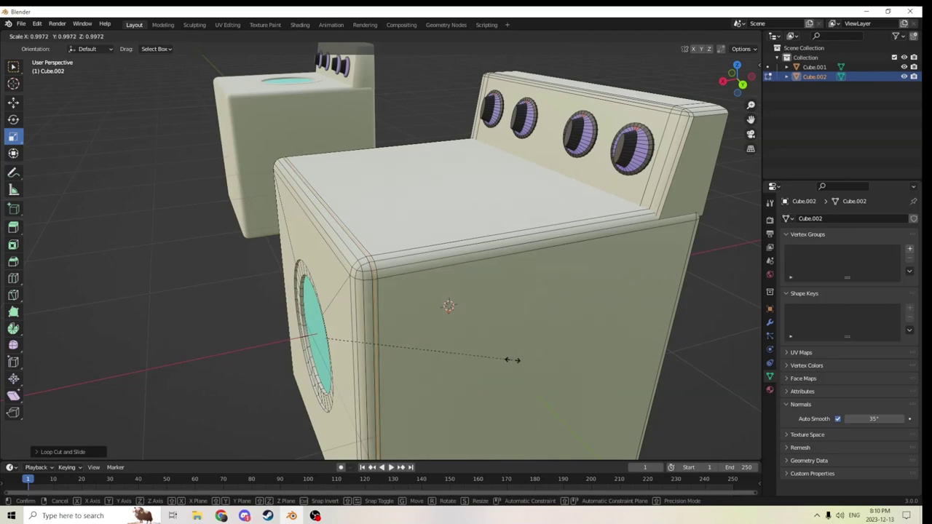
click(512, 360)
key(Tab)
middle_drag(512, 360, 509, 290)
key(Tab)
click(640, 331)
key(Tab)
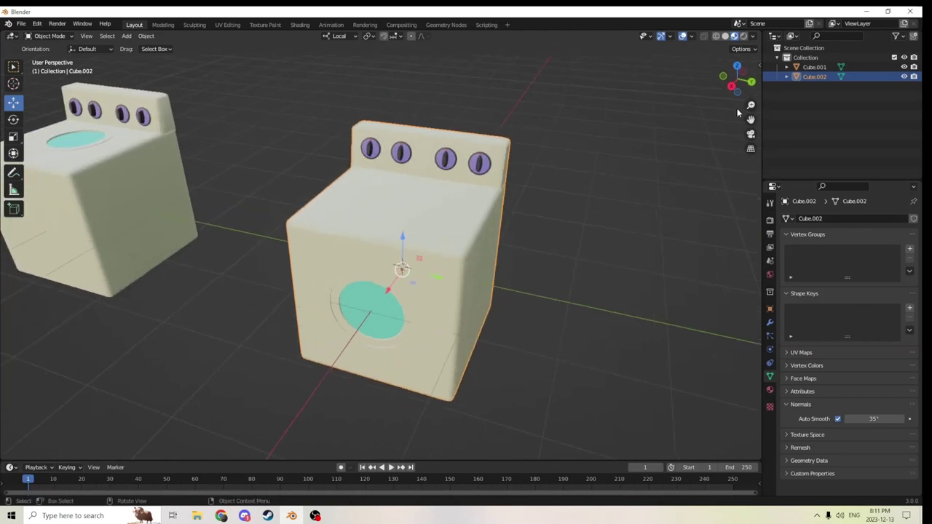
Select the front face of the second appliance's control panel and add a new material in its own slot.
drag(752, 117, 712, 200)
scroll(603, 166, up, 3)
middle_drag(603, 167, 561, 170)
key(Tab)
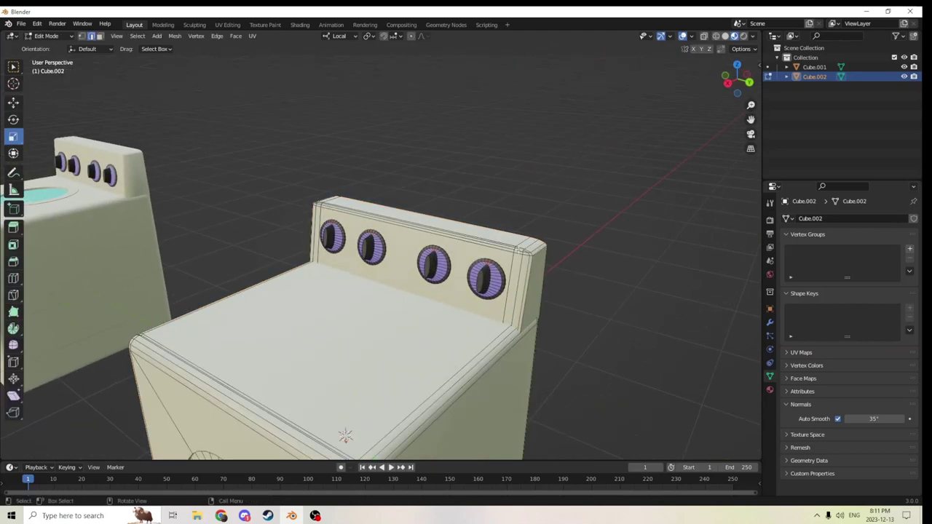
click(384, 255)
middle_drag(384, 255, 418, 255)
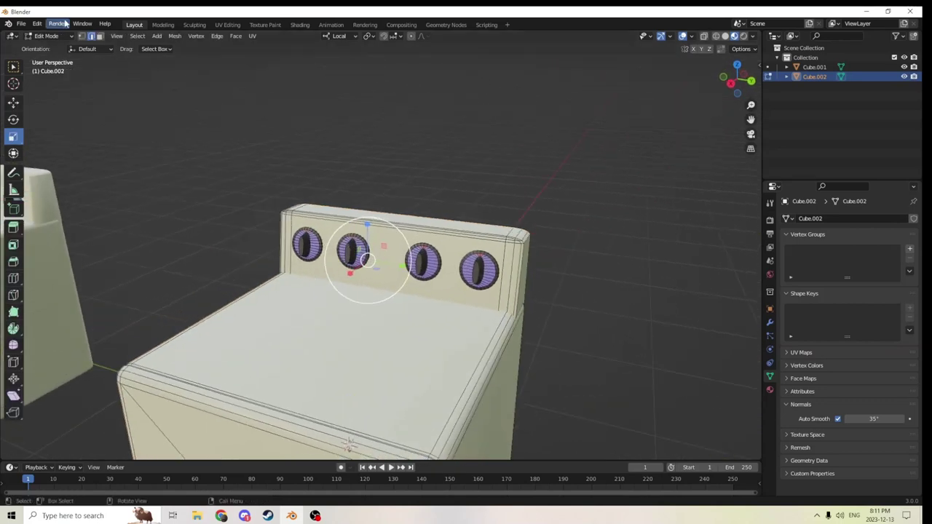
middle_drag(362, 248, 389, 236)
click(100, 36)
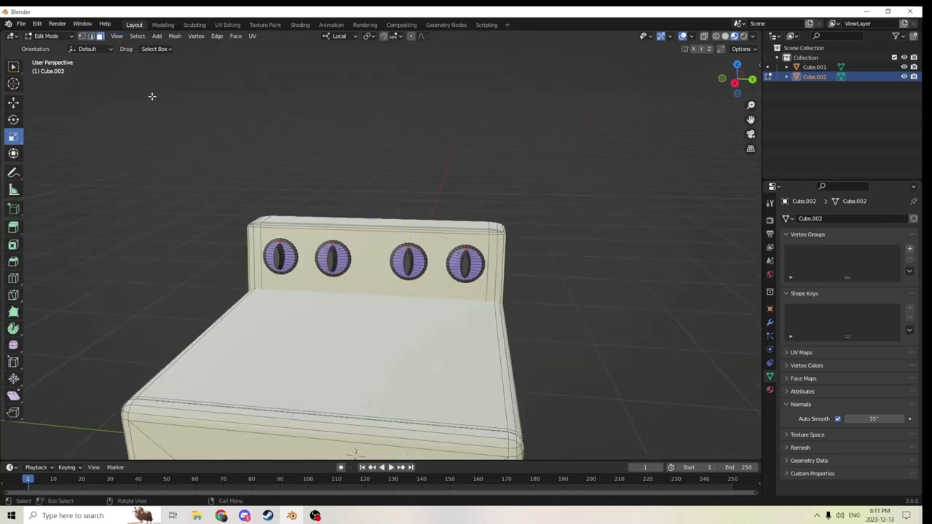
click(360, 260)
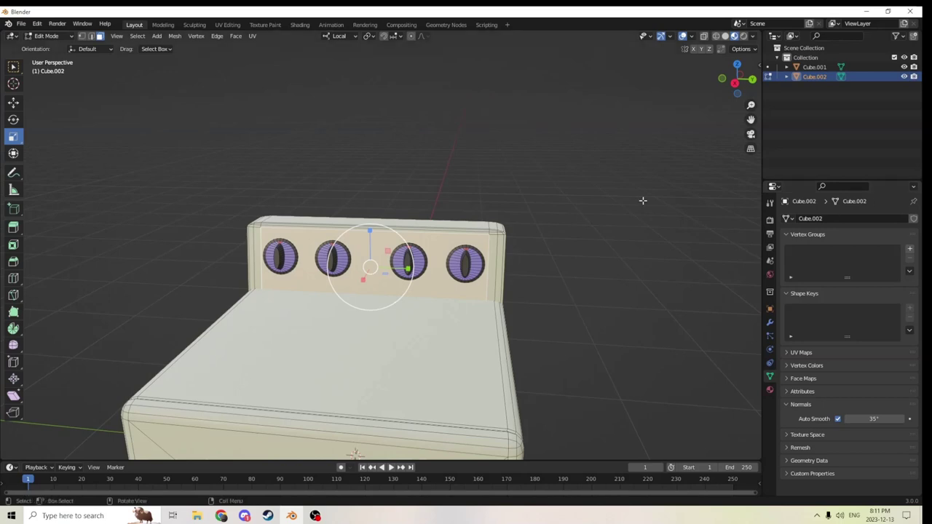
scroll(645, 203, up, 1)
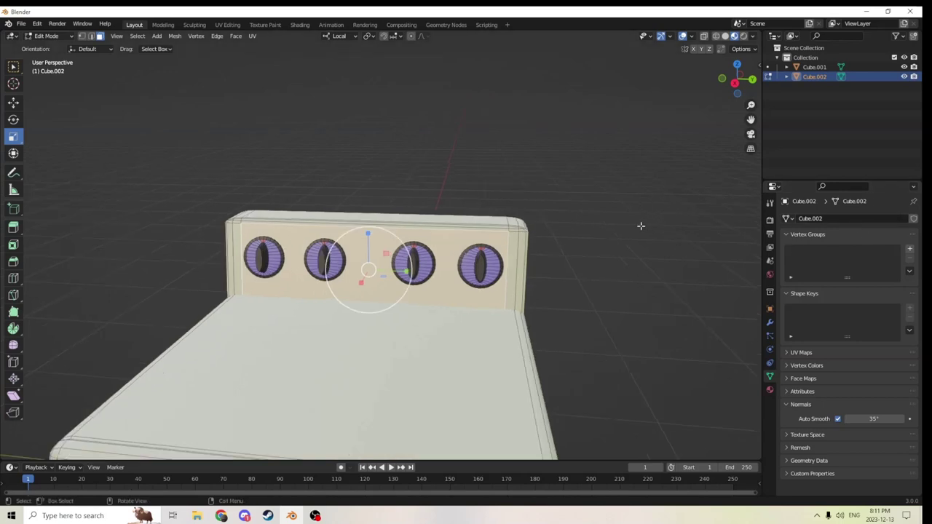
click(770, 390)
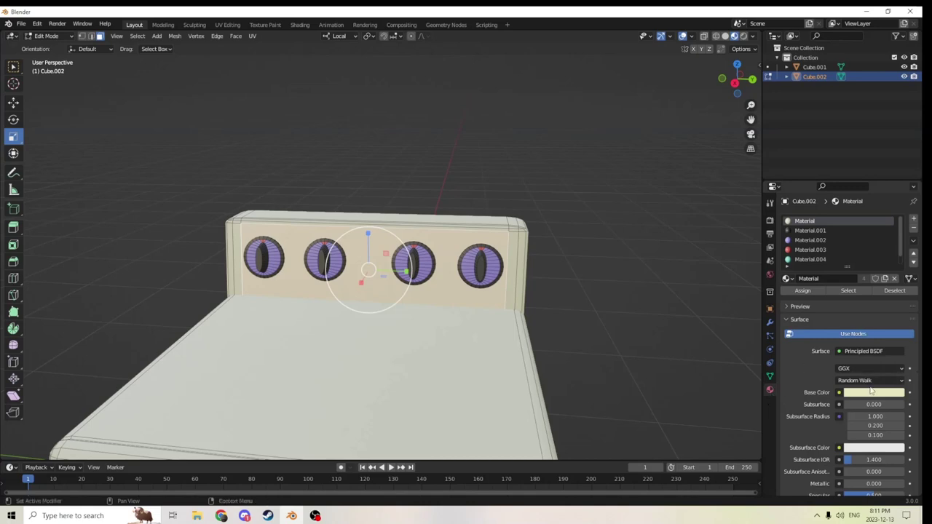
click(915, 219)
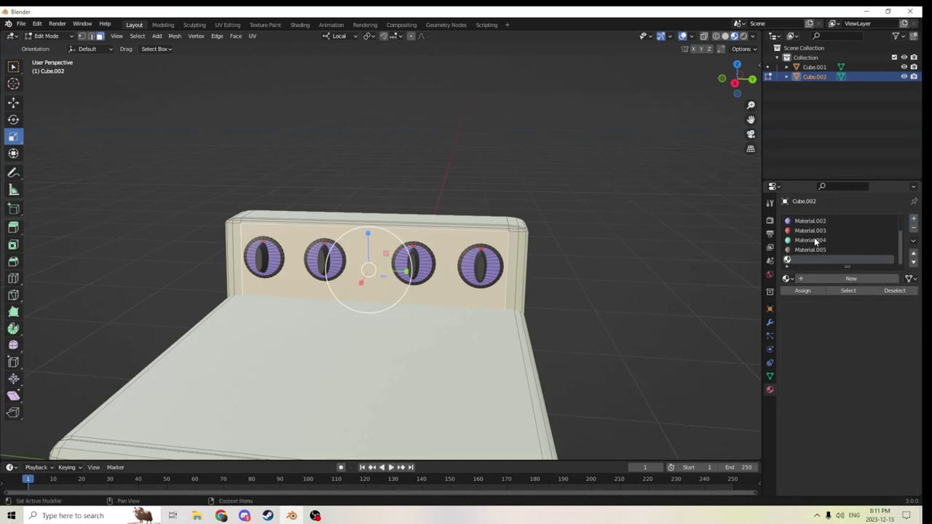
click(836, 281)
Set the new material's base colour to yellow, assign it to the selected control panel face, and return to Object Mode.
click(872, 392)
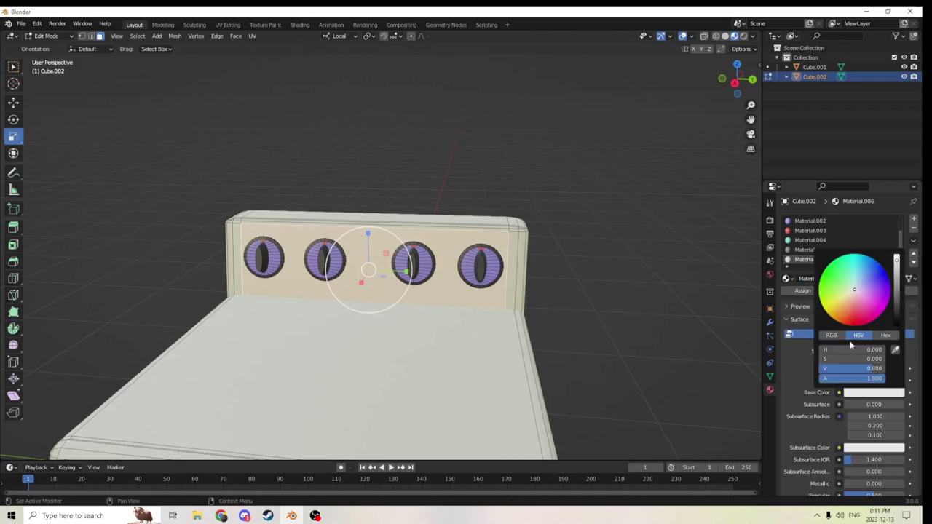
drag(844, 295, 839, 298)
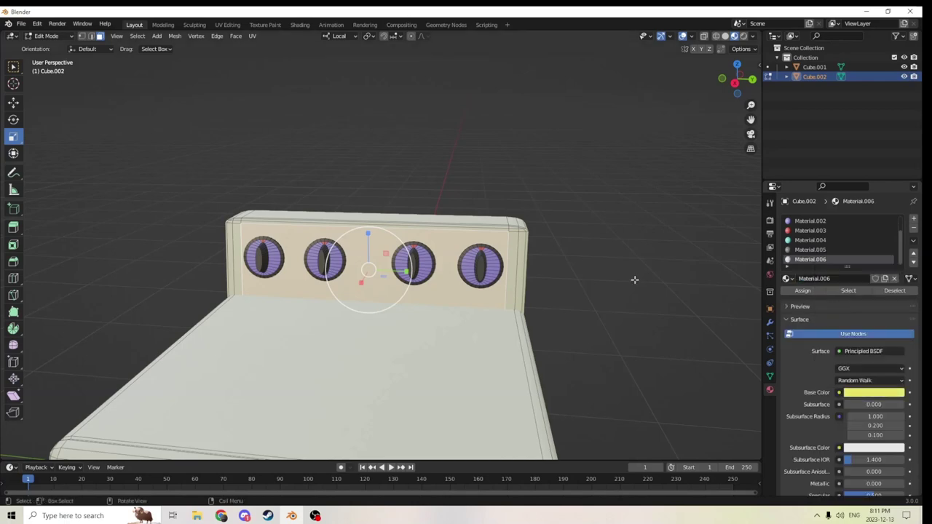
click(673, 289)
middle_drag(673, 290, 624, 286)
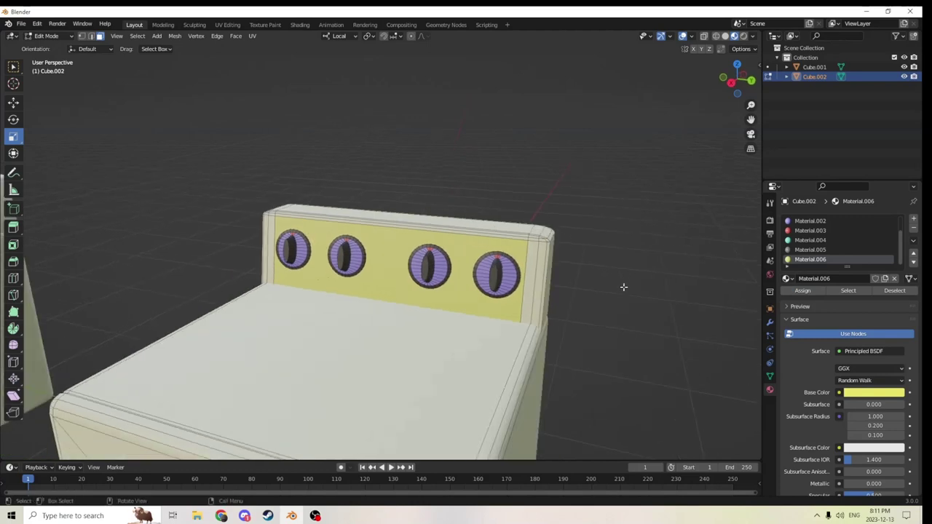
scroll(624, 285, down, 3)
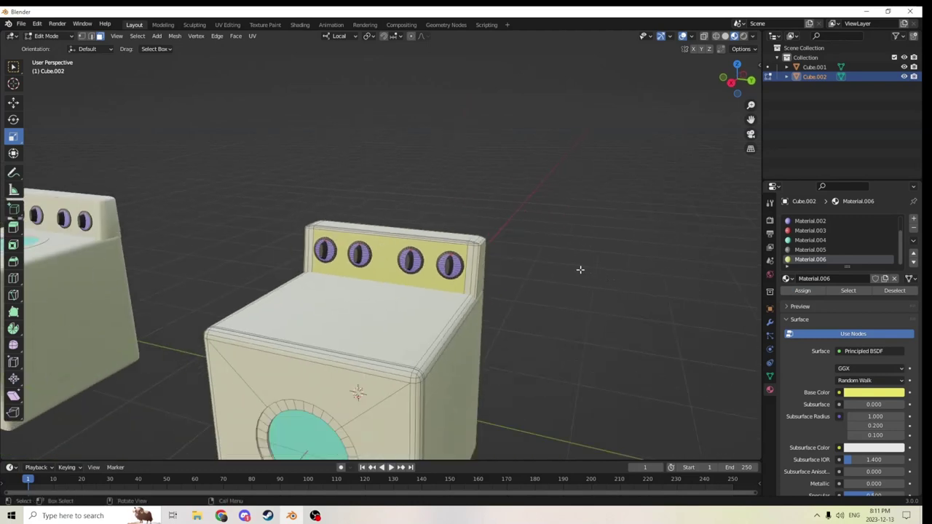
key(Tab)
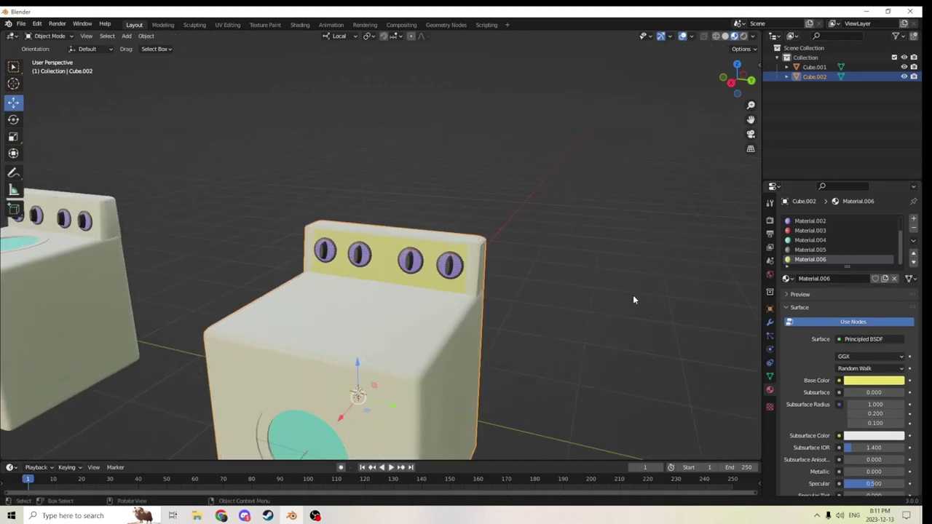
Select the front face of the first appliance's control panel and add a separate new material slot and material to that object.
middle_drag(633, 295, 394, 231)
key(Tab)
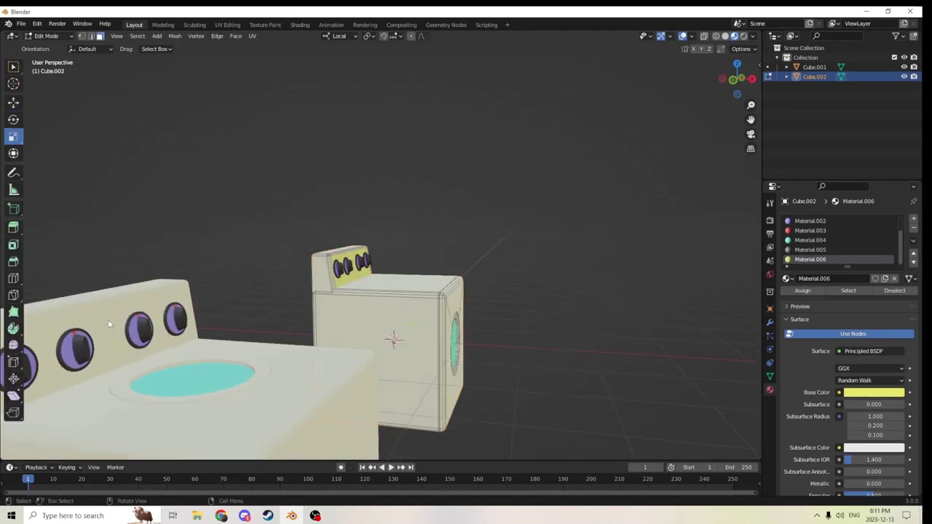
key(Tab)
click(110, 323)
key(Tab)
click(110, 322)
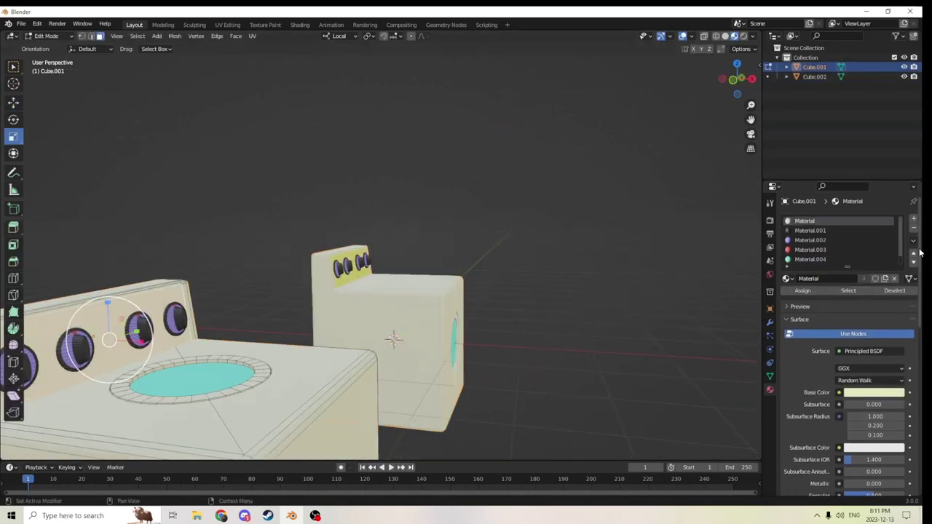
scroll(849, 250, down, 1)
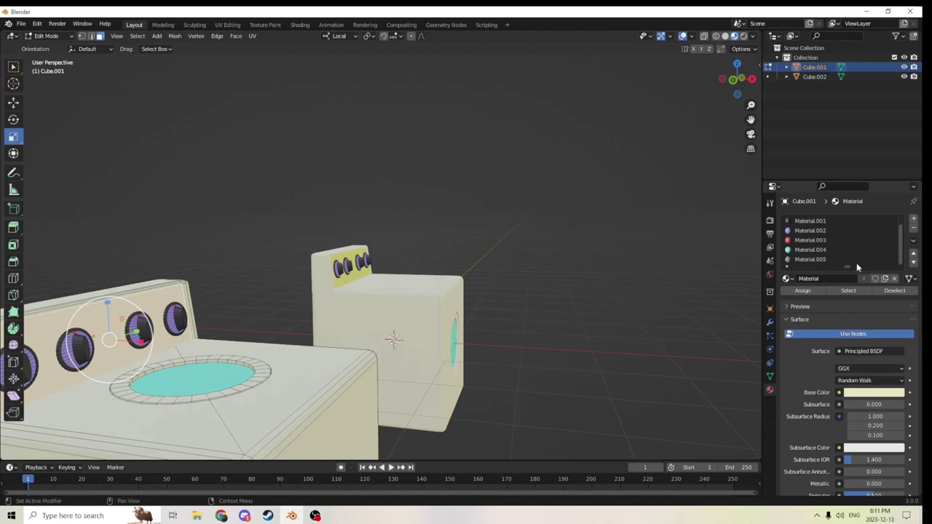
click(914, 220)
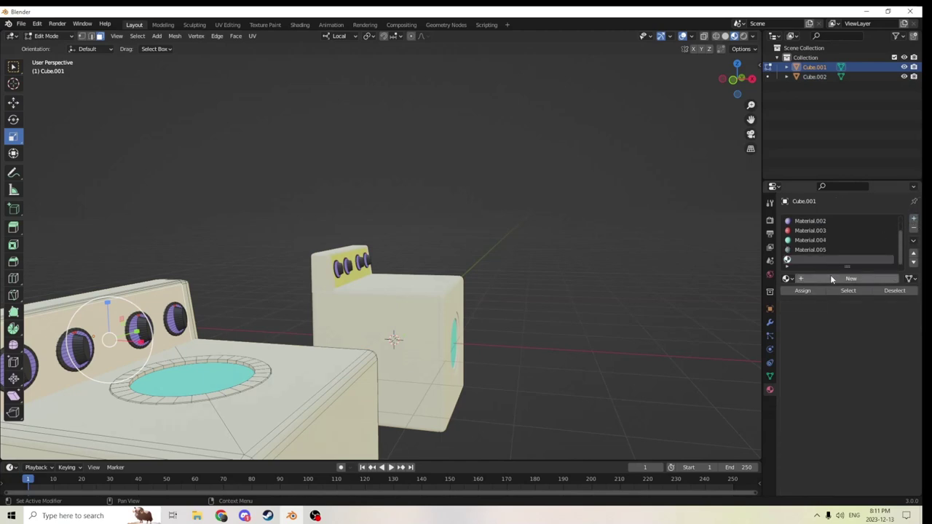
click(832, 280)
Make the first appliance's new material light yellow, assign it to the selected panel face, and leave Edit Mode.
click(867, 394)
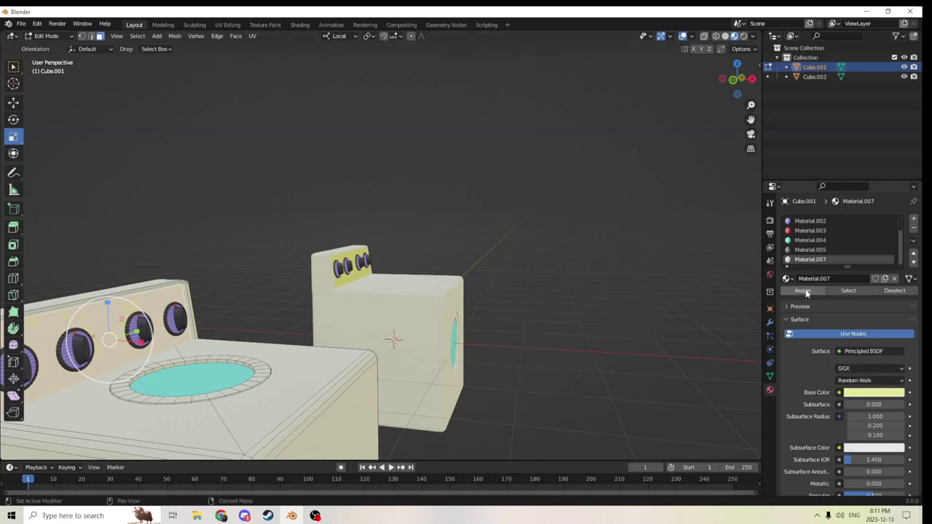
middle_drag(647, 337, 524, 307)
key(Tab)
Move the first appliance along its local Y axis toward the second by about 0.025 m, plus about 0.005 m more, leaving a narrow gap.
middle_drag(754, 125, 482, 223)
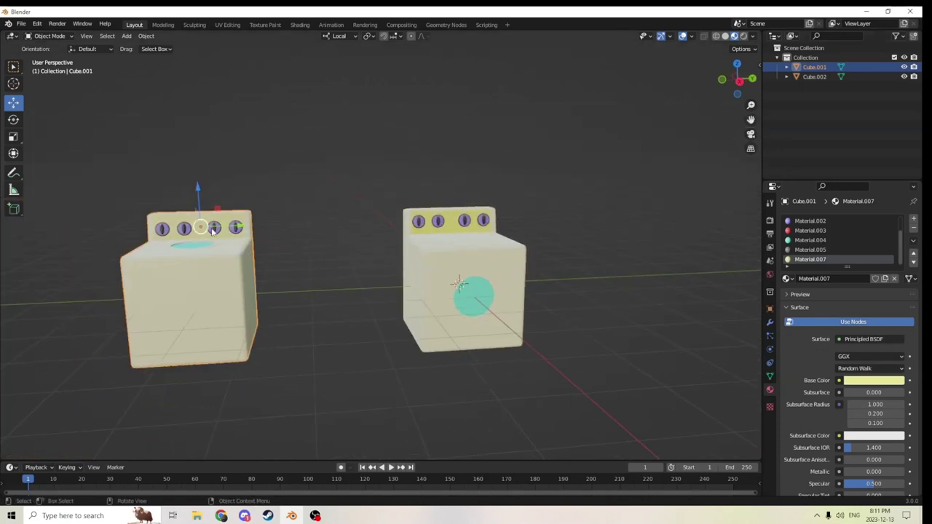
drag(240, 230, 296, 230)
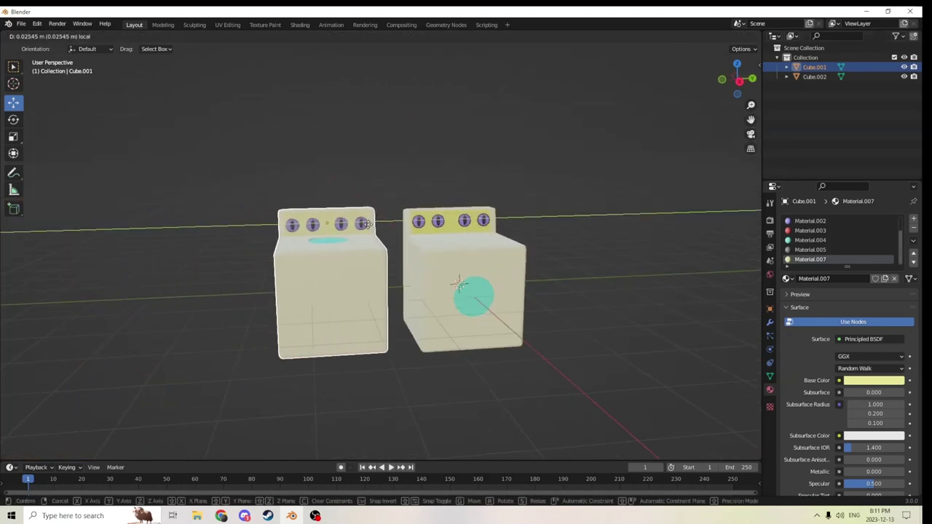
click(382, 218)
middle_drag(382, 218, 357, 235)
scroll(357, 234, up, 5)
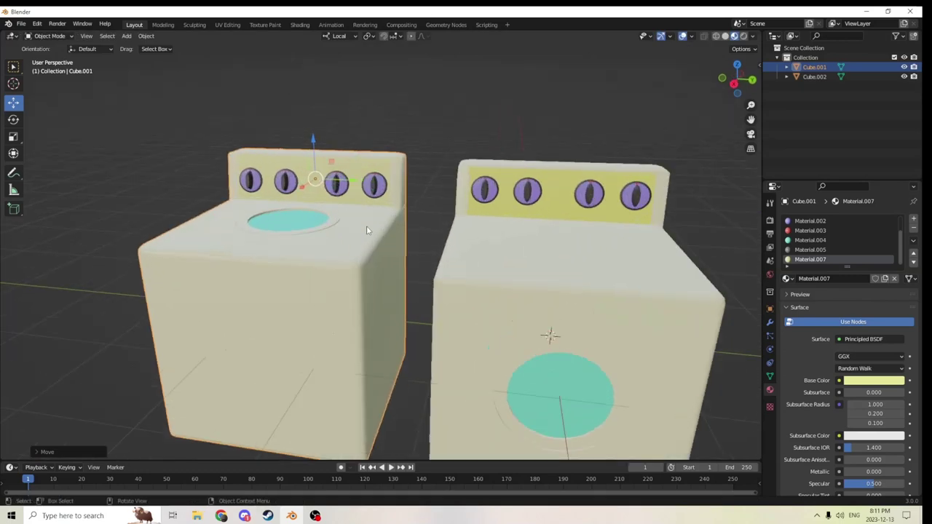
key(g)
key(y)
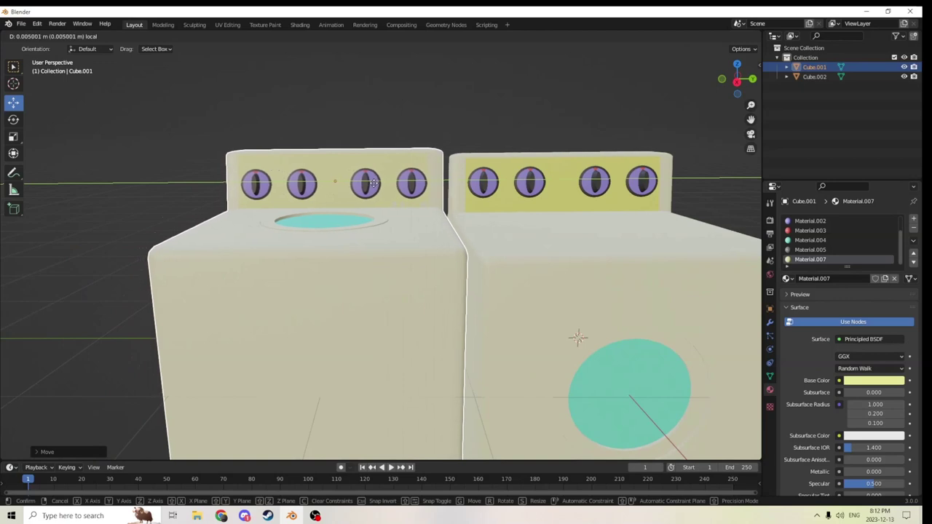
click(367, 183)
Lower the first appliance slightly along Z to line it up with the second one, and check the pair from several sides.
middle_drag(366, 183, 346, 213)
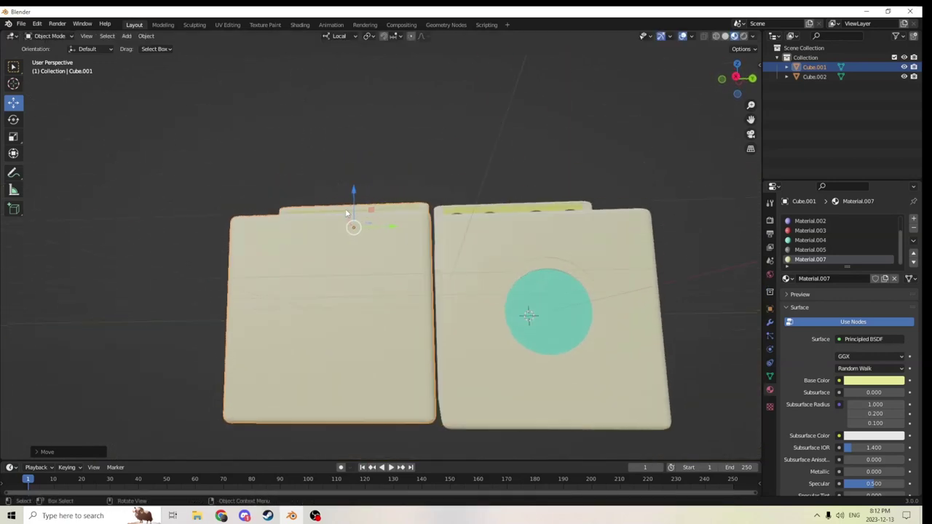
drag(354, 185, 355, 188)
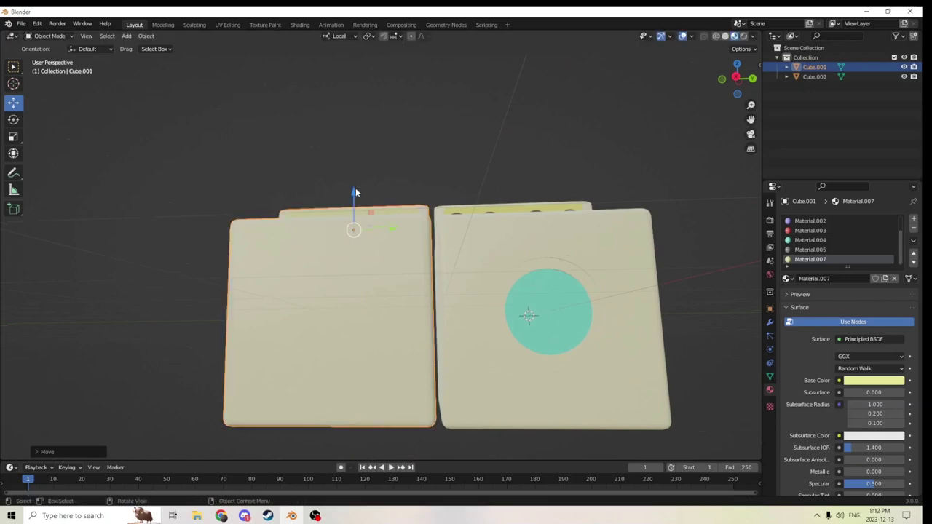
middle_drag(356, 188, 365, 215)
scroll(572, 224, down, 2)
middle_drag(572, 223, 410, 223)
scroll(559, 235, up, 3)
scroll(559, 236, down, 4)
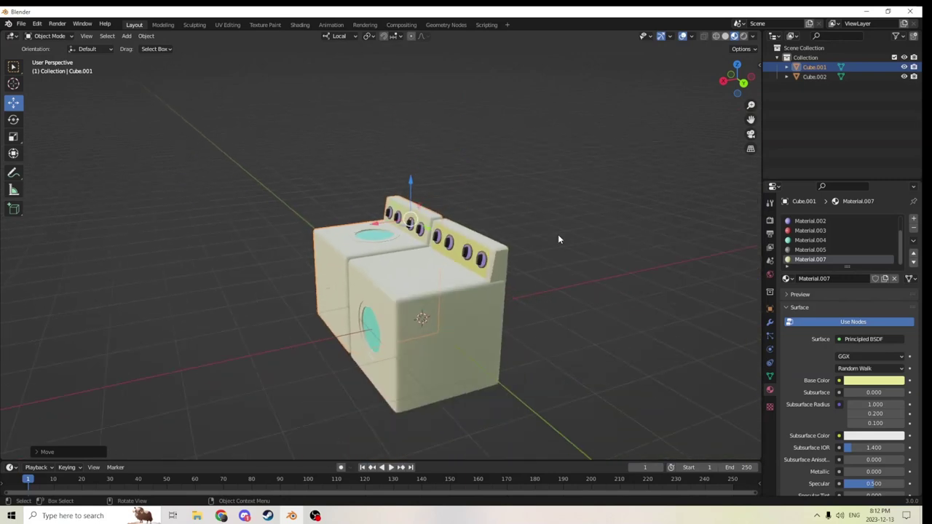
scroll(604, 243, up, 4)
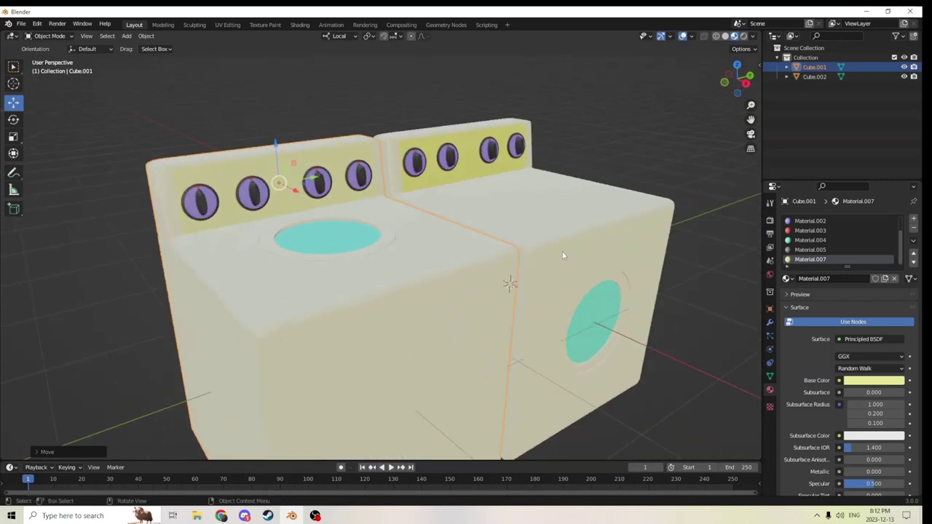